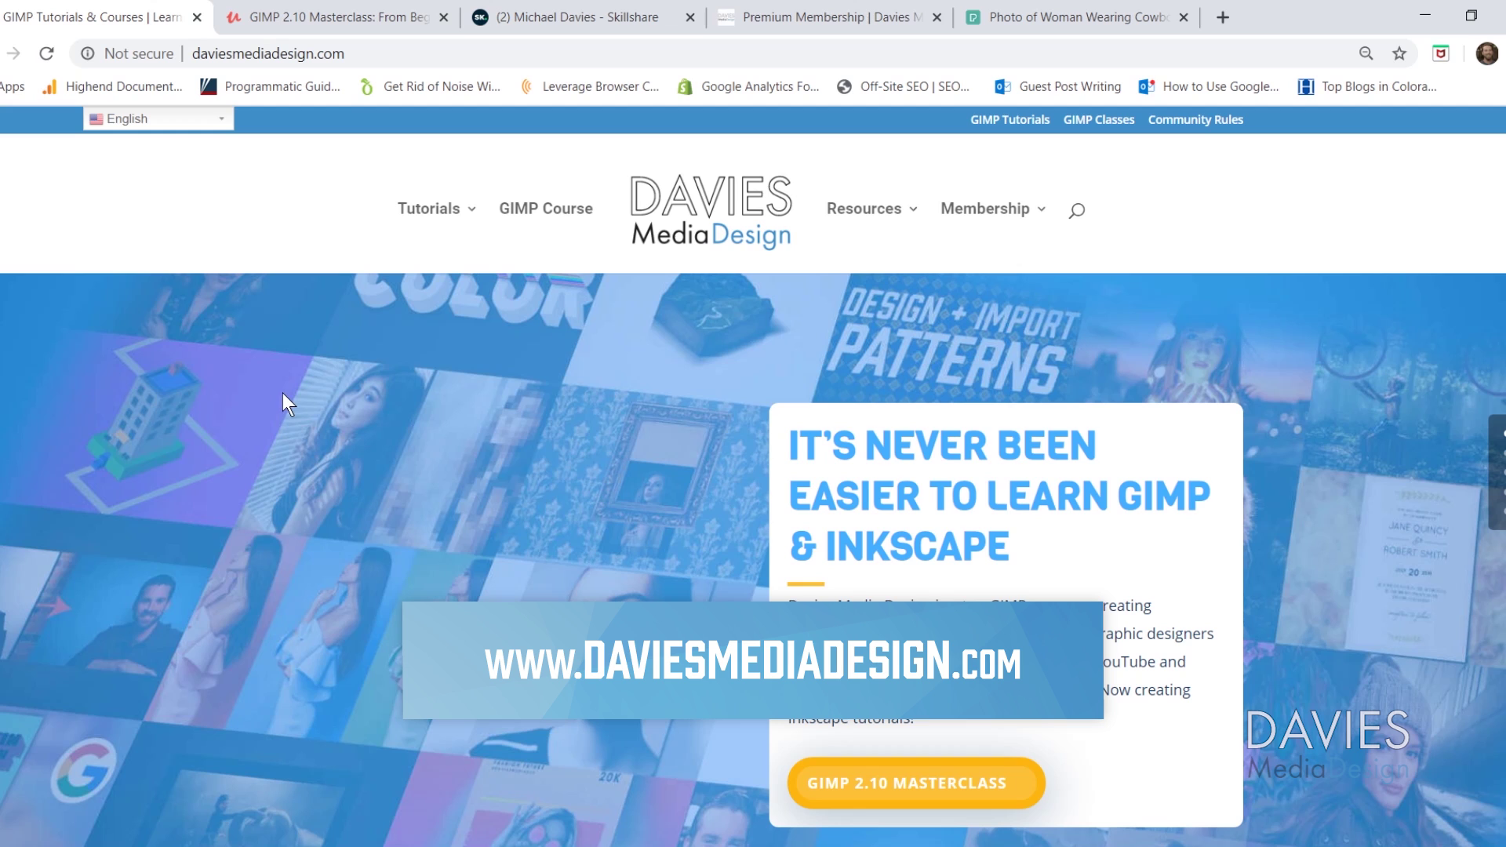
# Step: Look through the Davies Media Design home page, covering its tutorials, e-book offer and help articles
pyautogui.scroll(-15, 282, 393)
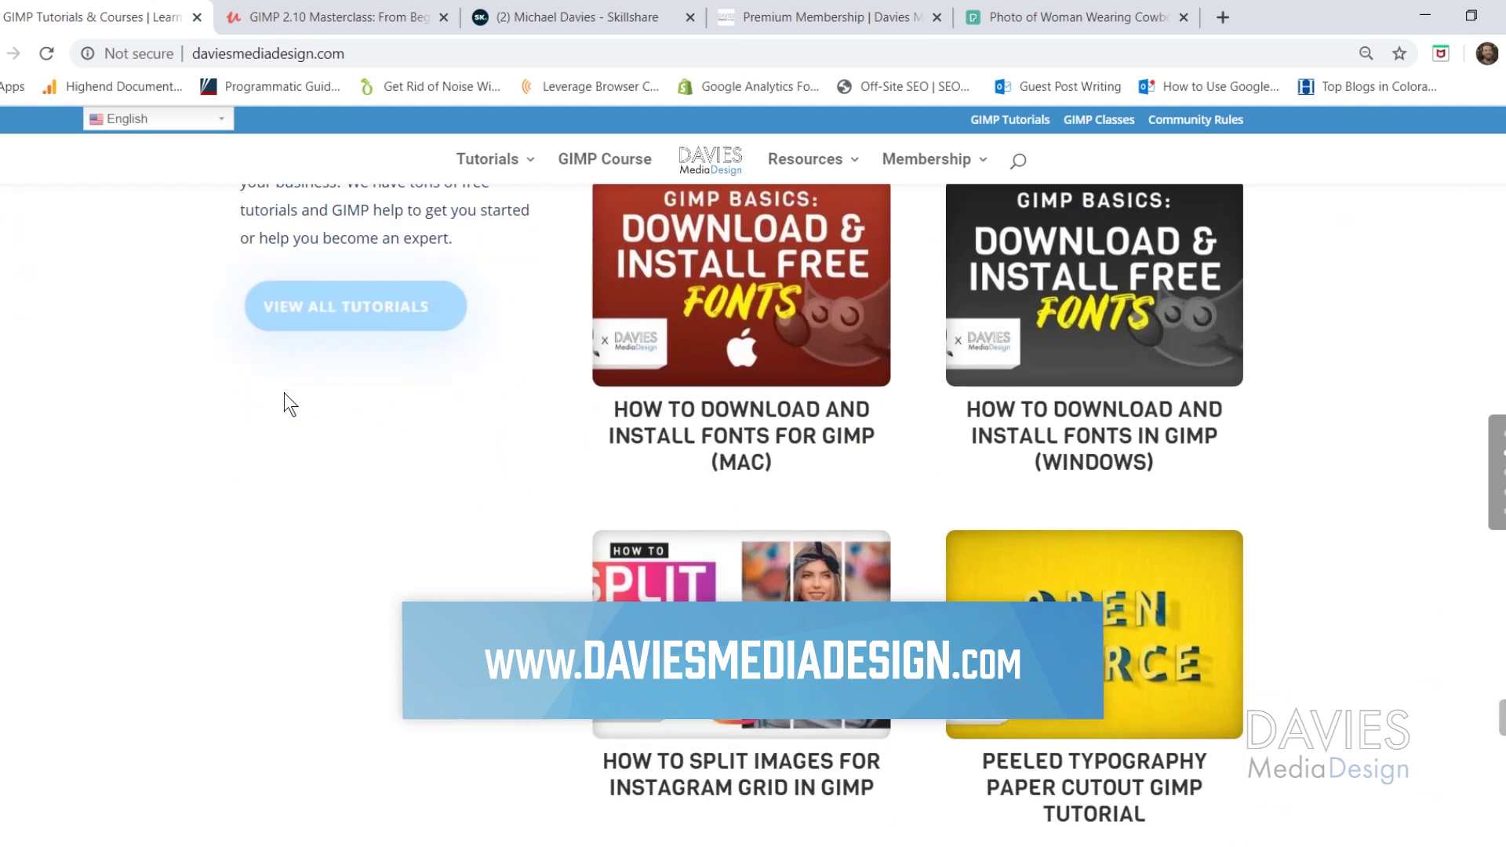
pyautogui.scroll(-7, 284, 393)
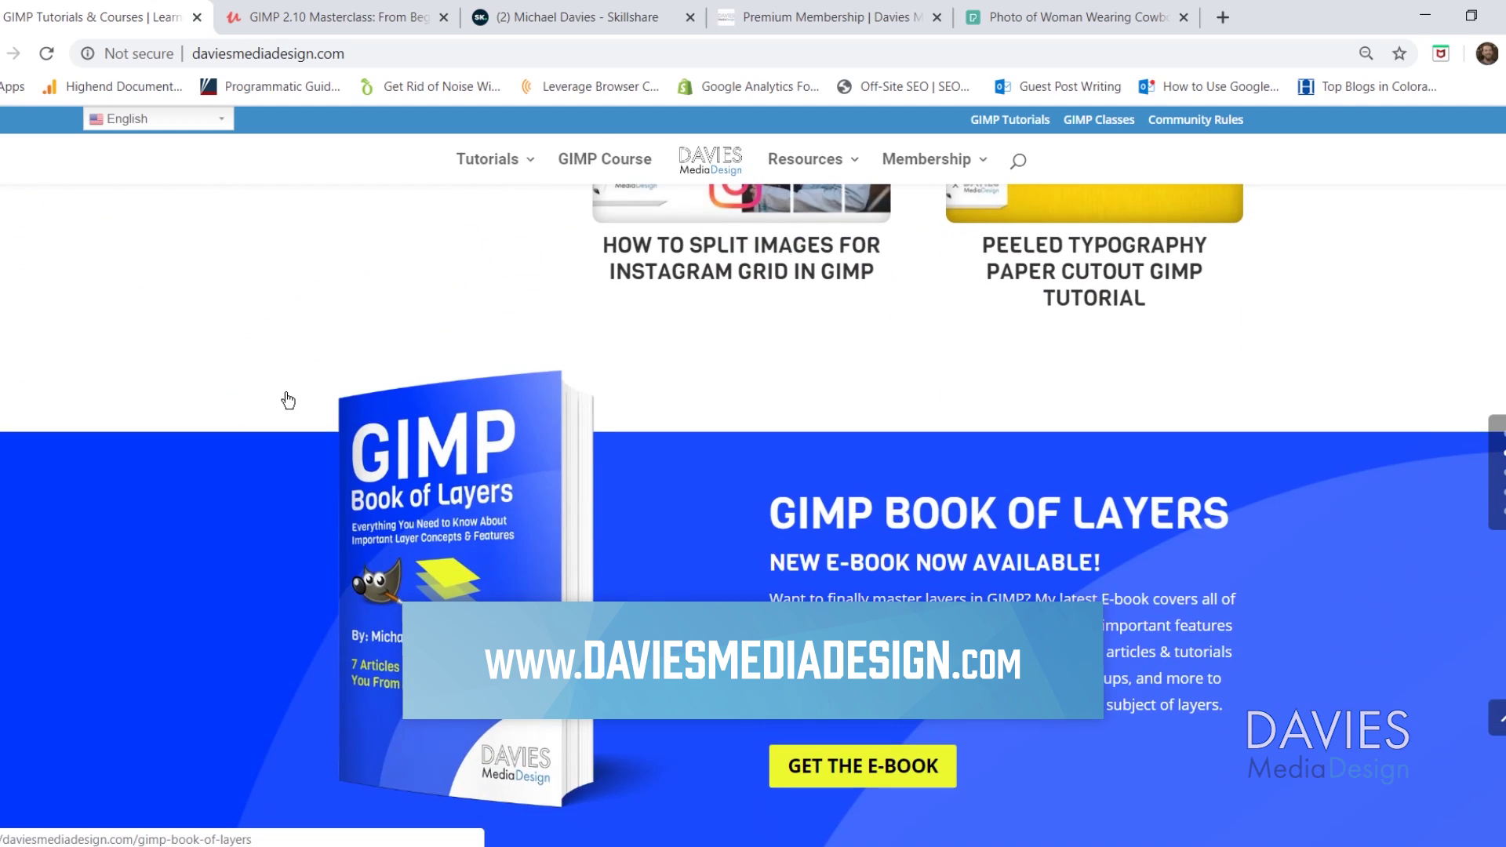
pyautogui.scroll(-5, 289, 401)
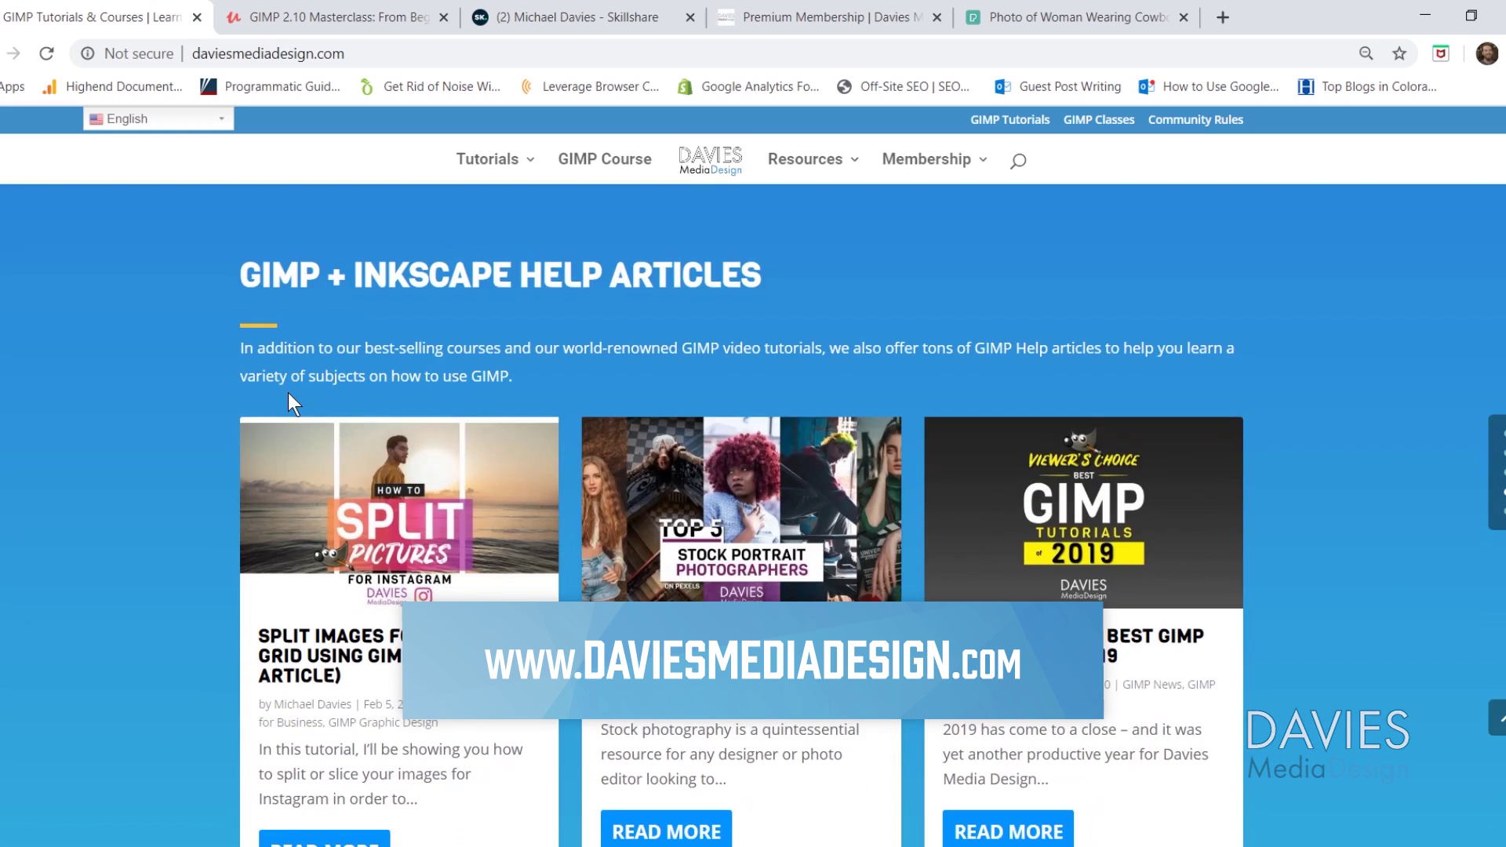
pyautogui.scroll(-10, 290, 396)
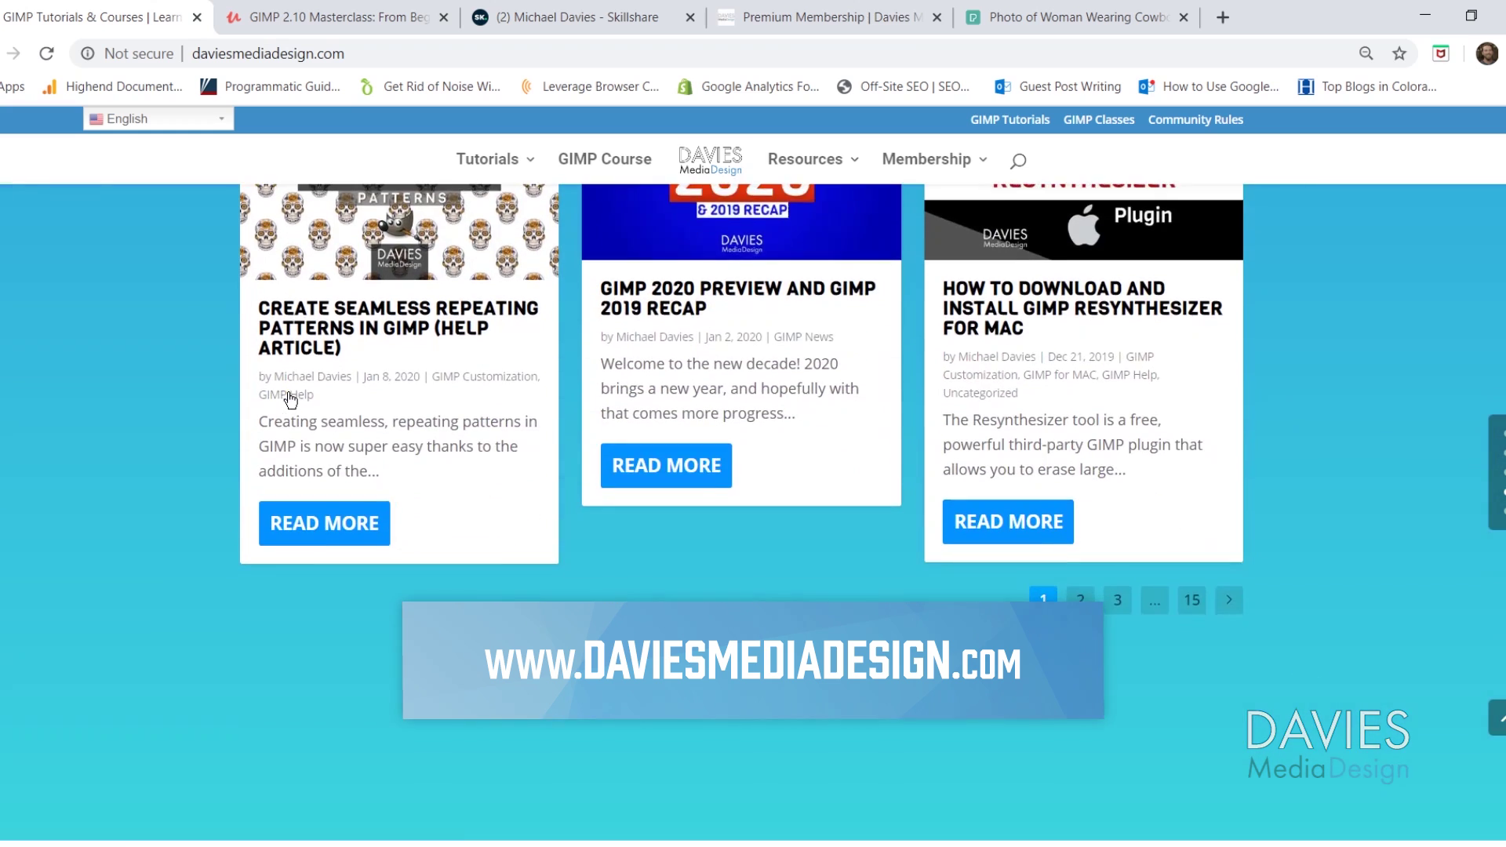
pyautogui.scroll(-2, 289, 392)
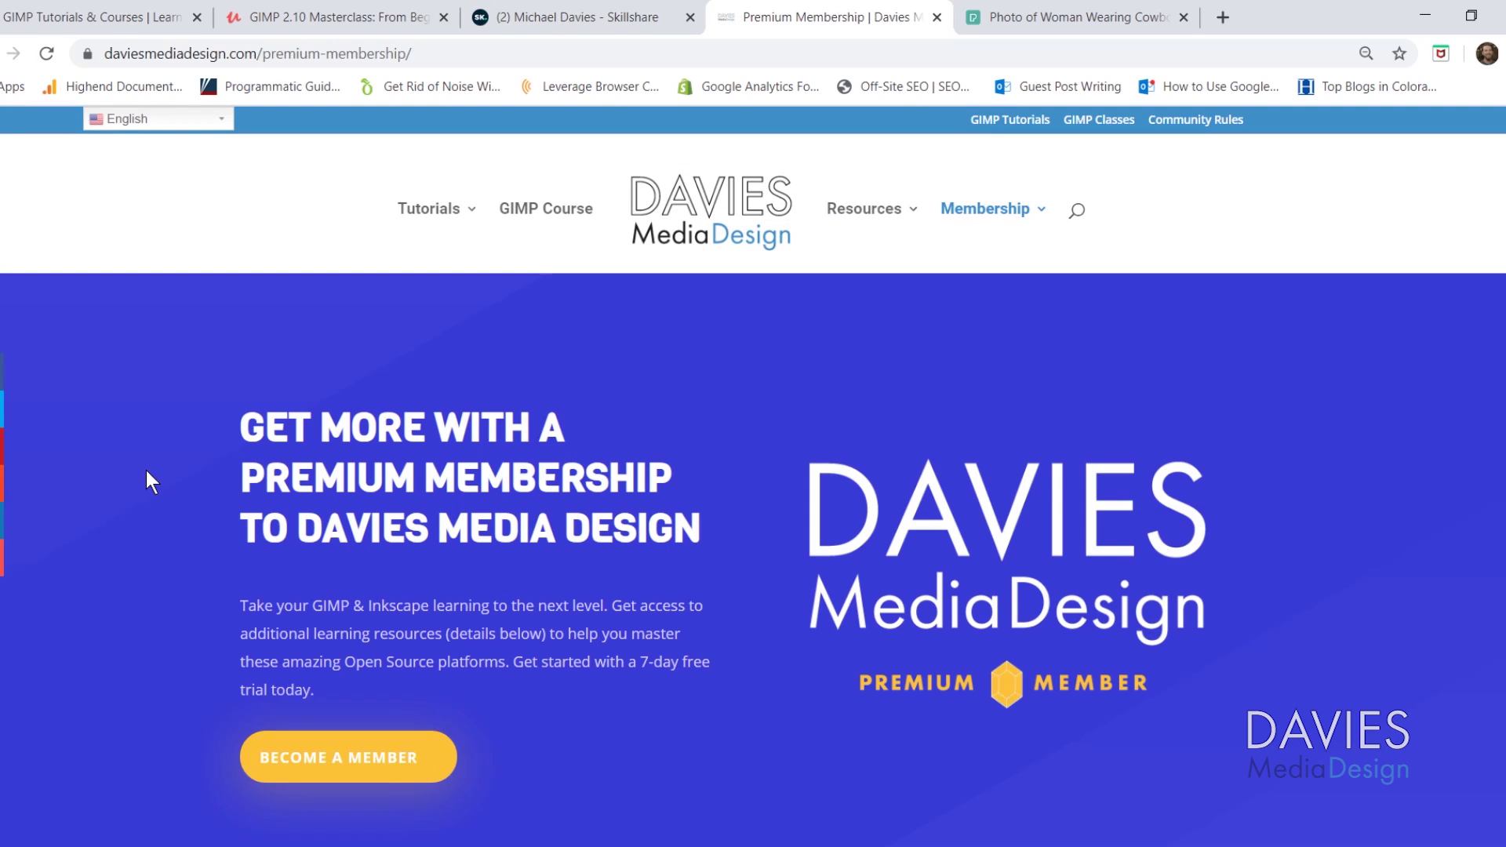
# Step: Look through the Premium Membership page, from the membership benefits to the subscription options
pyautogui.scroll(-5, 161, 455)
pyautogui.scroll(-2, 161, 454)
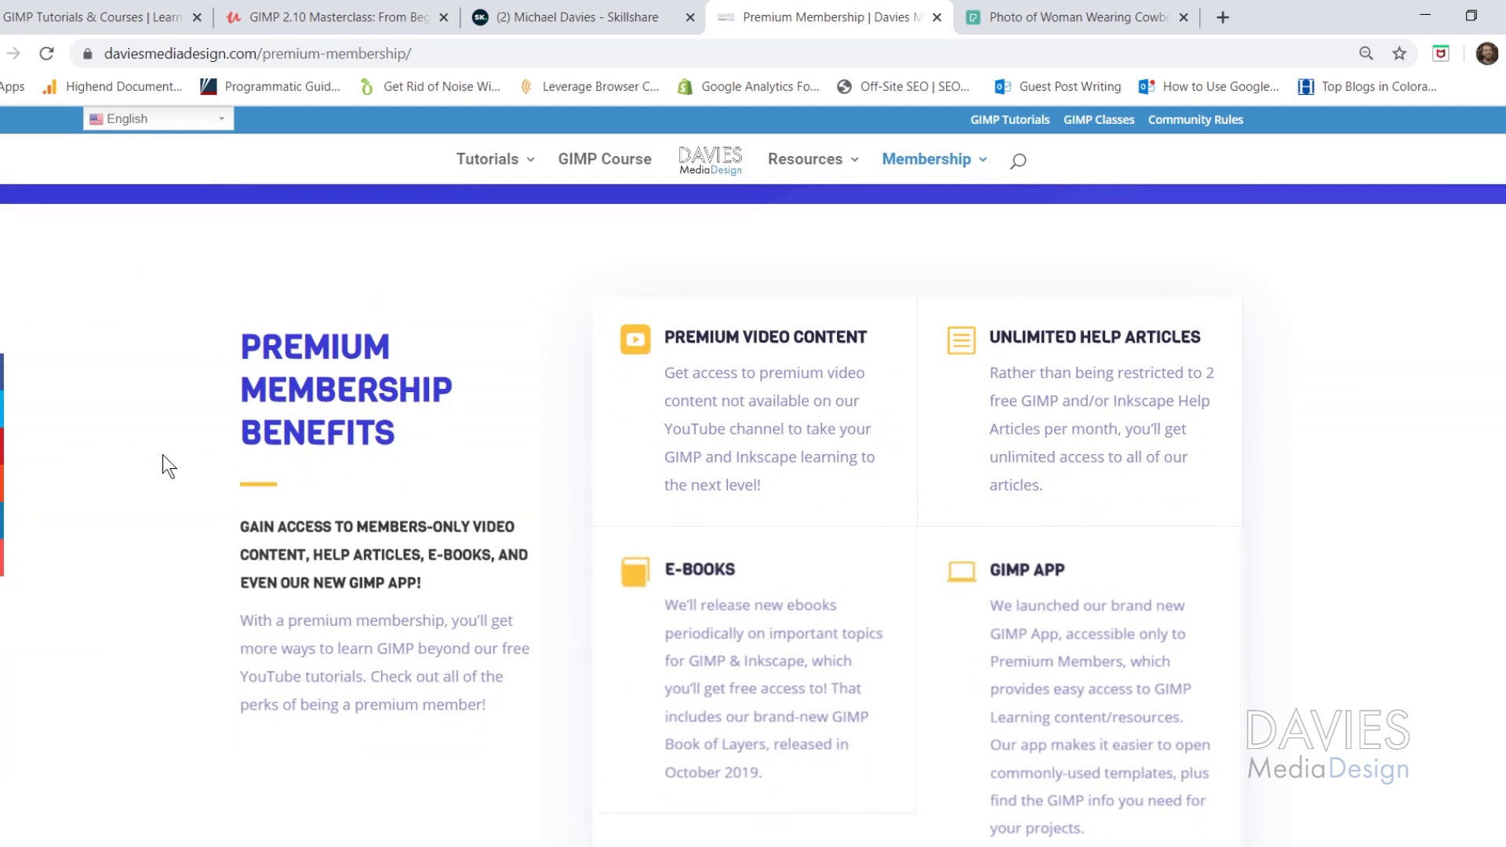
pyautogui.scroll(-2, 168, 467)
pyautogui.scroll(-9, 174, 469)
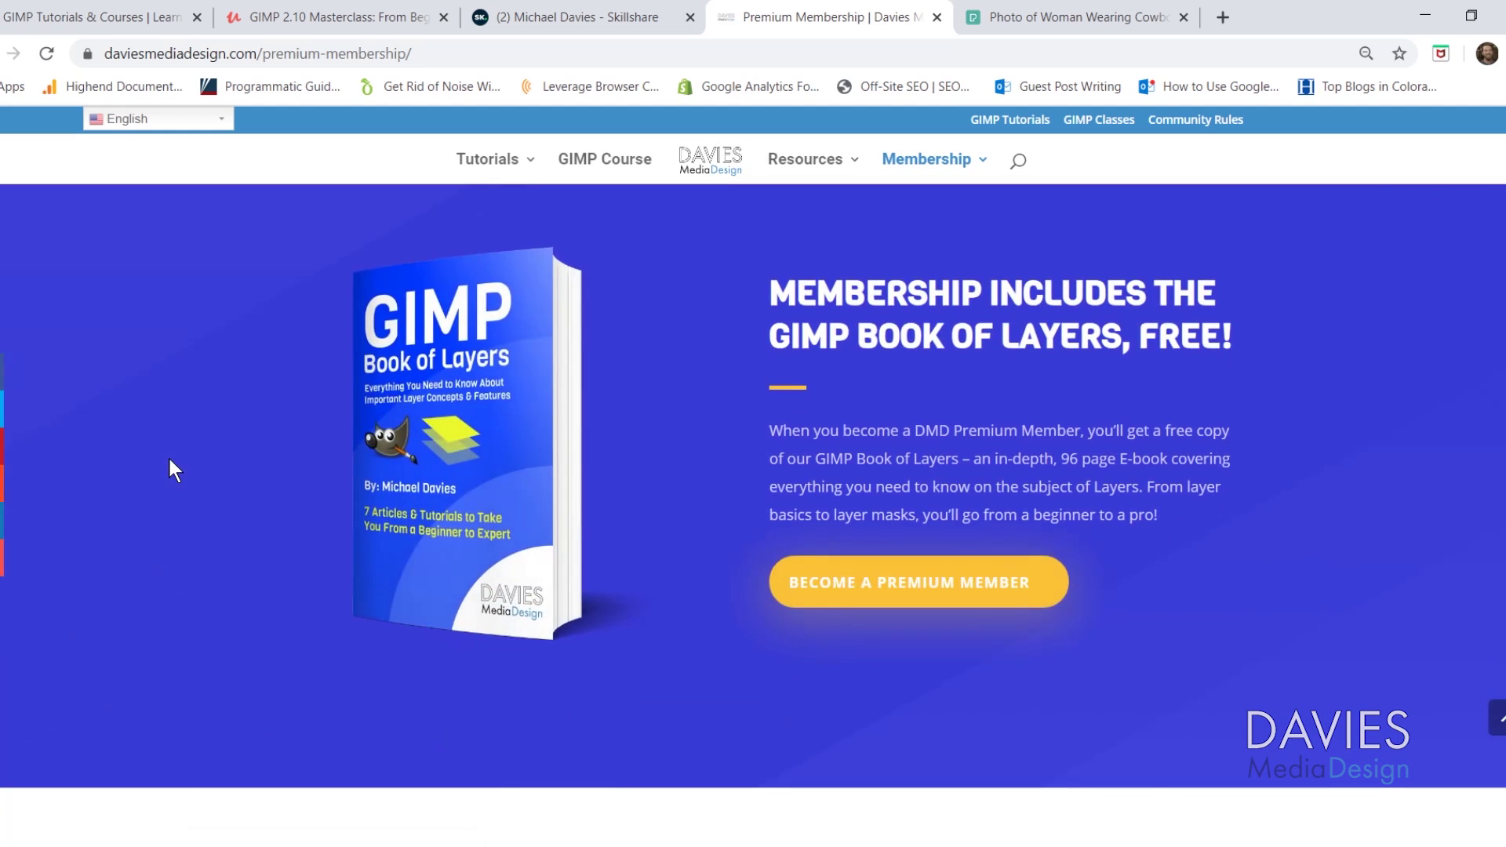
pyautogui.scroll(-8, 171, 454)
pyautogui.scroll(-10, 174, 451)
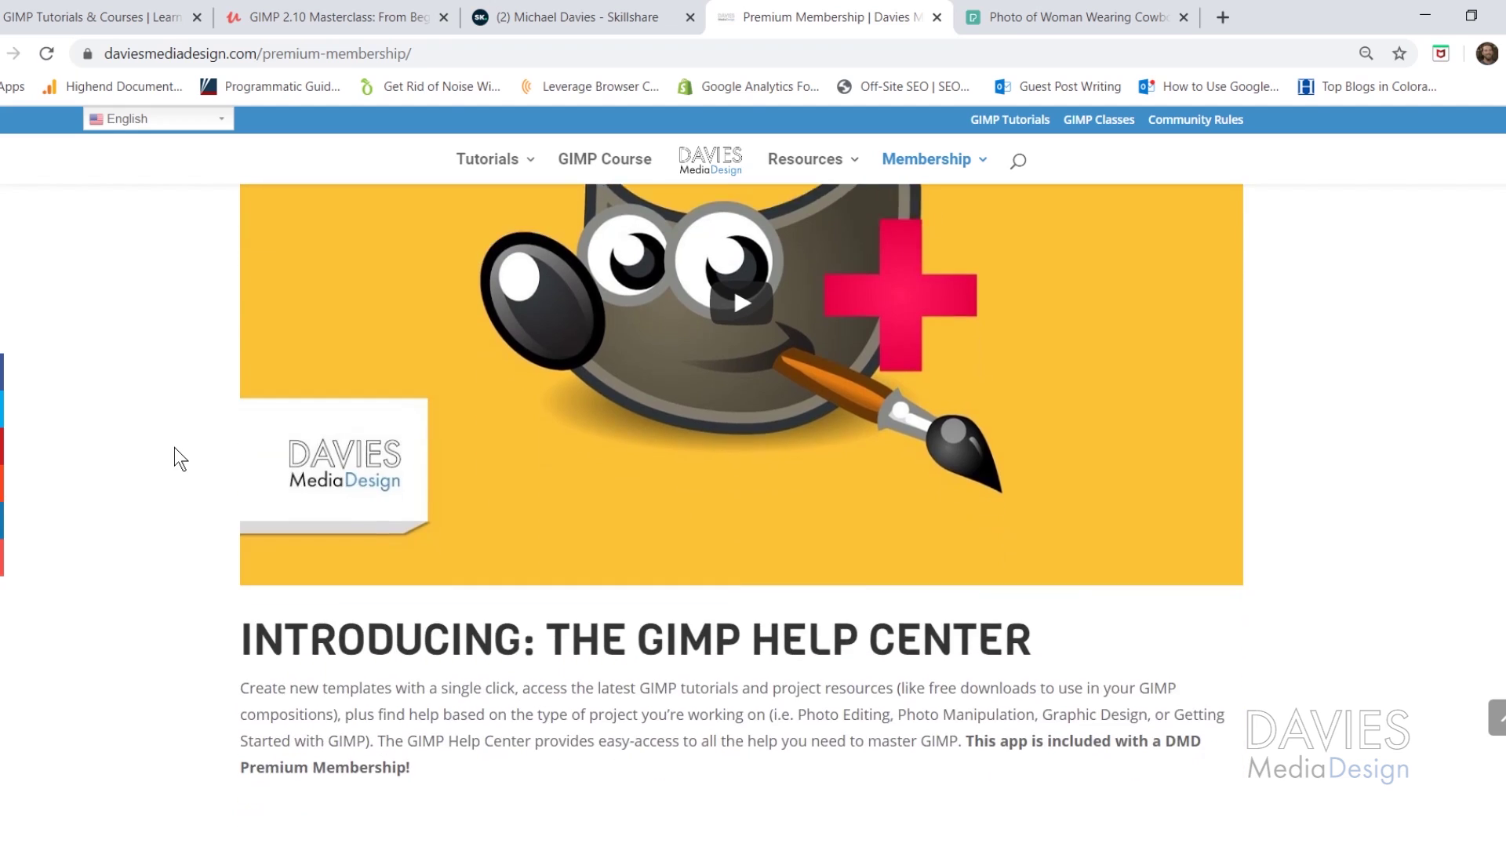
pyautogui.scroll(-3, 176, 449)
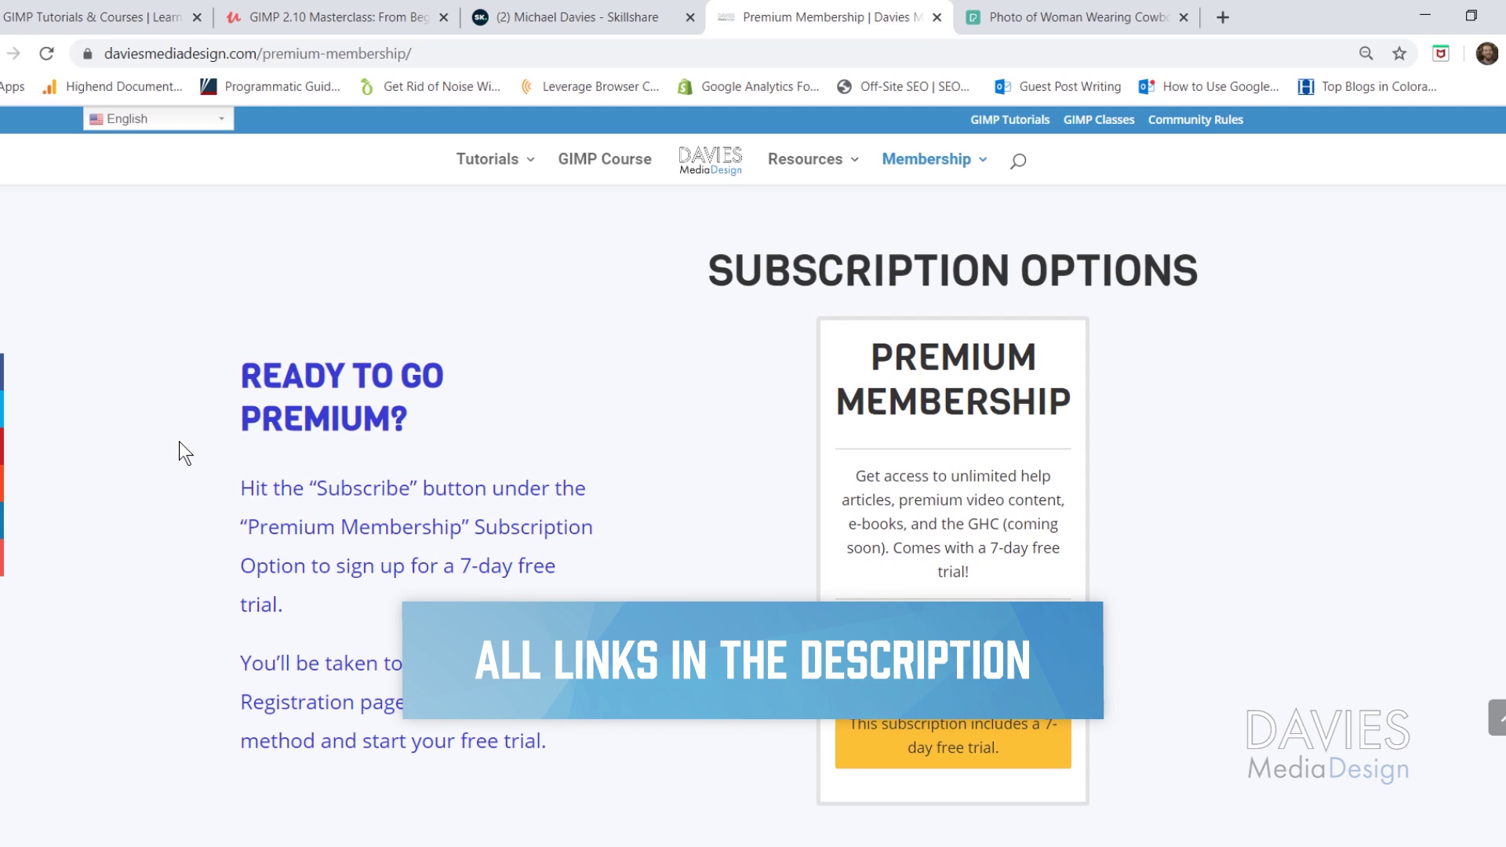
# Step: View the Pexels page for the photo of the woman wearing a cowboy hat, including its download option
pyautogui.hotkey('ctrl', 'Tab')
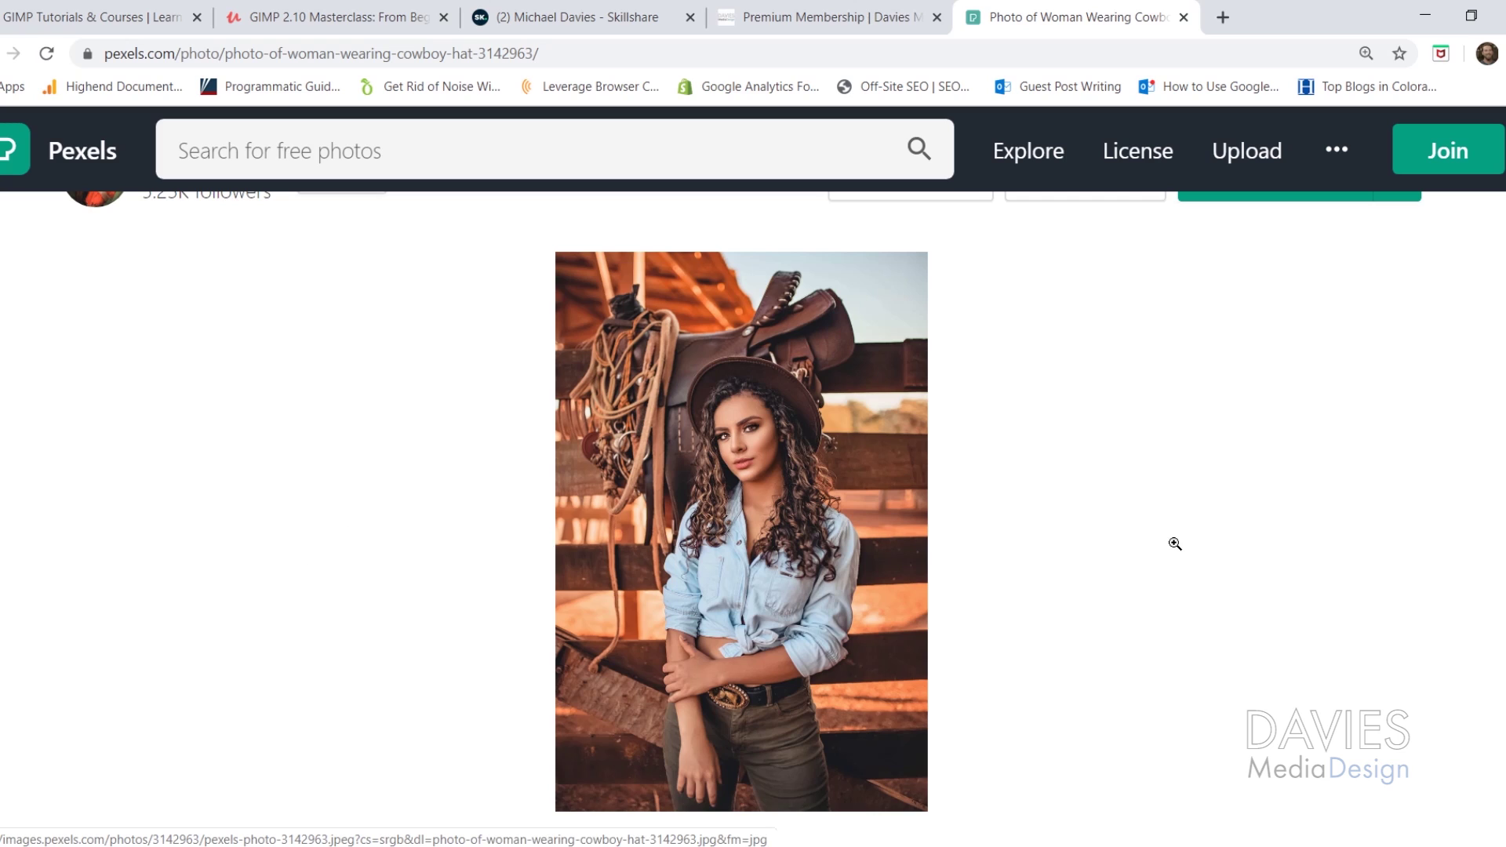
pyautogui.scroll(2, 1158, 541)
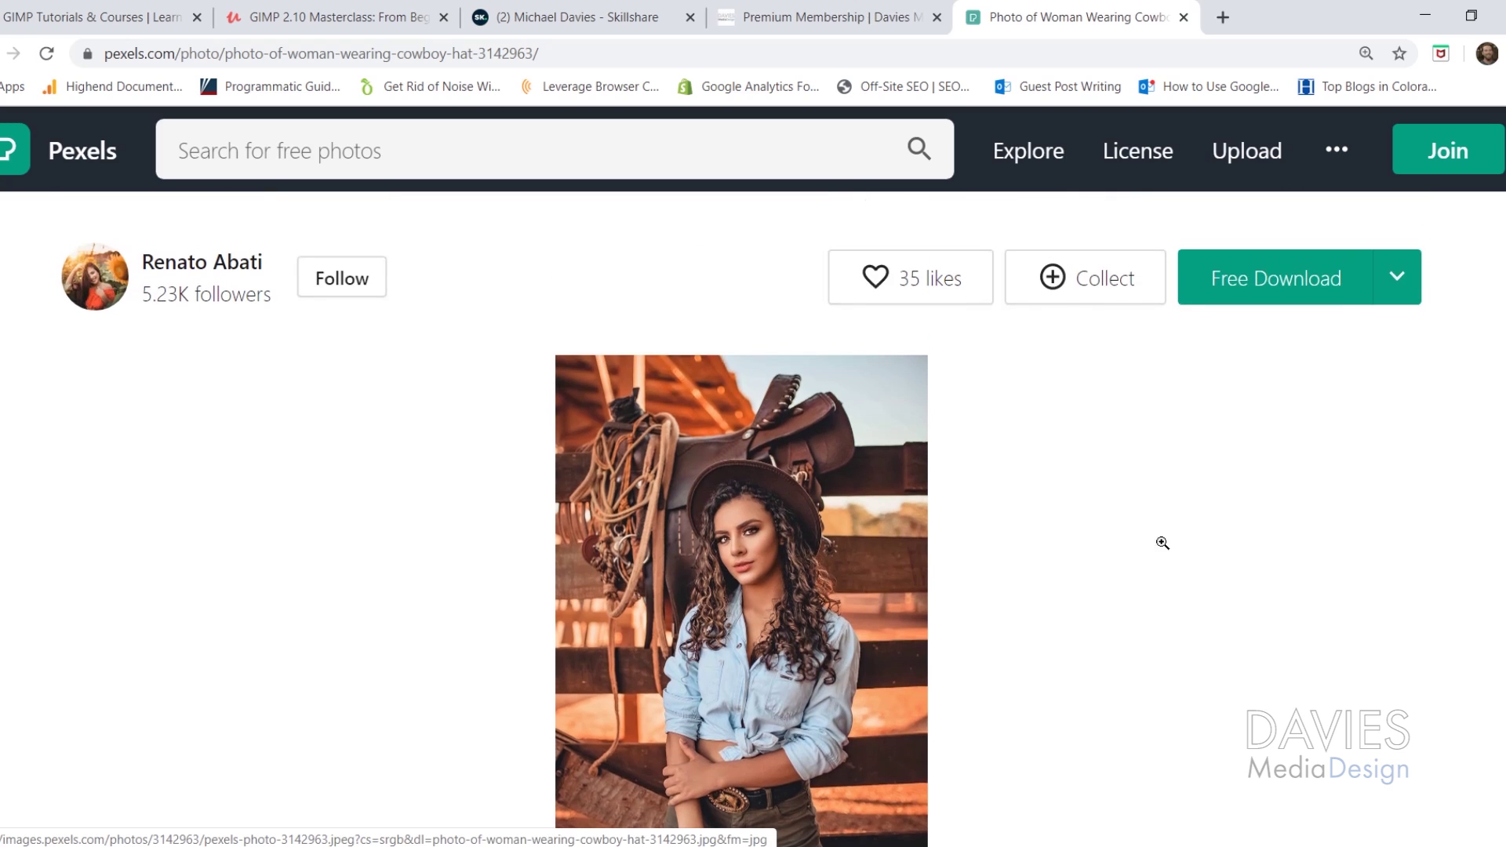
pyautogui.click(1273, 296)
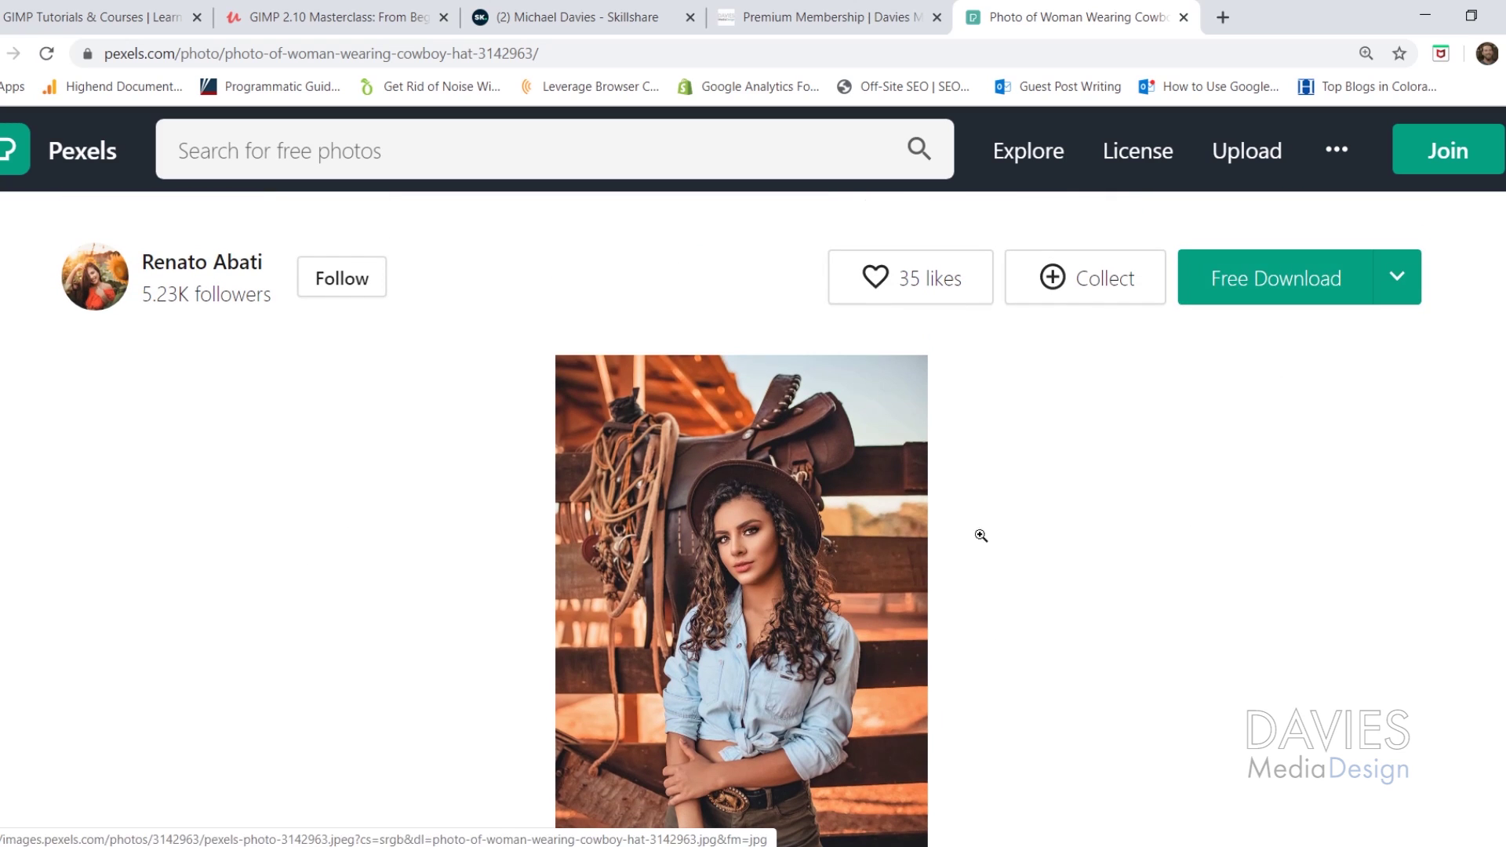
# Step: Switch to GIMP and bring up the imported photo-of-woman-wearing-cowboy-hat-3142963 image
pyautogui.click(1424, 12)
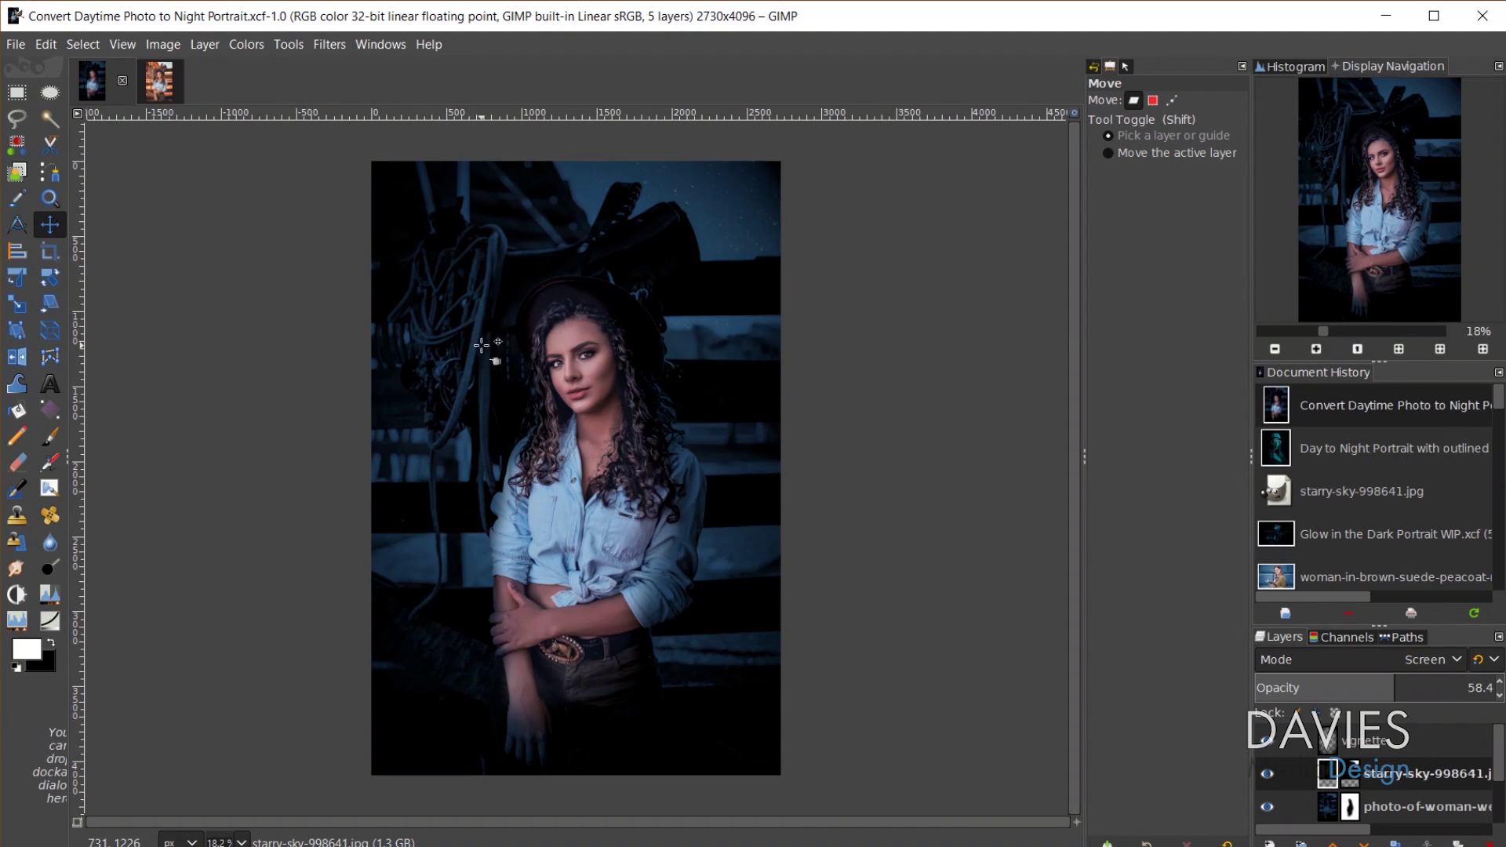
pyautogui.click(161, 88)
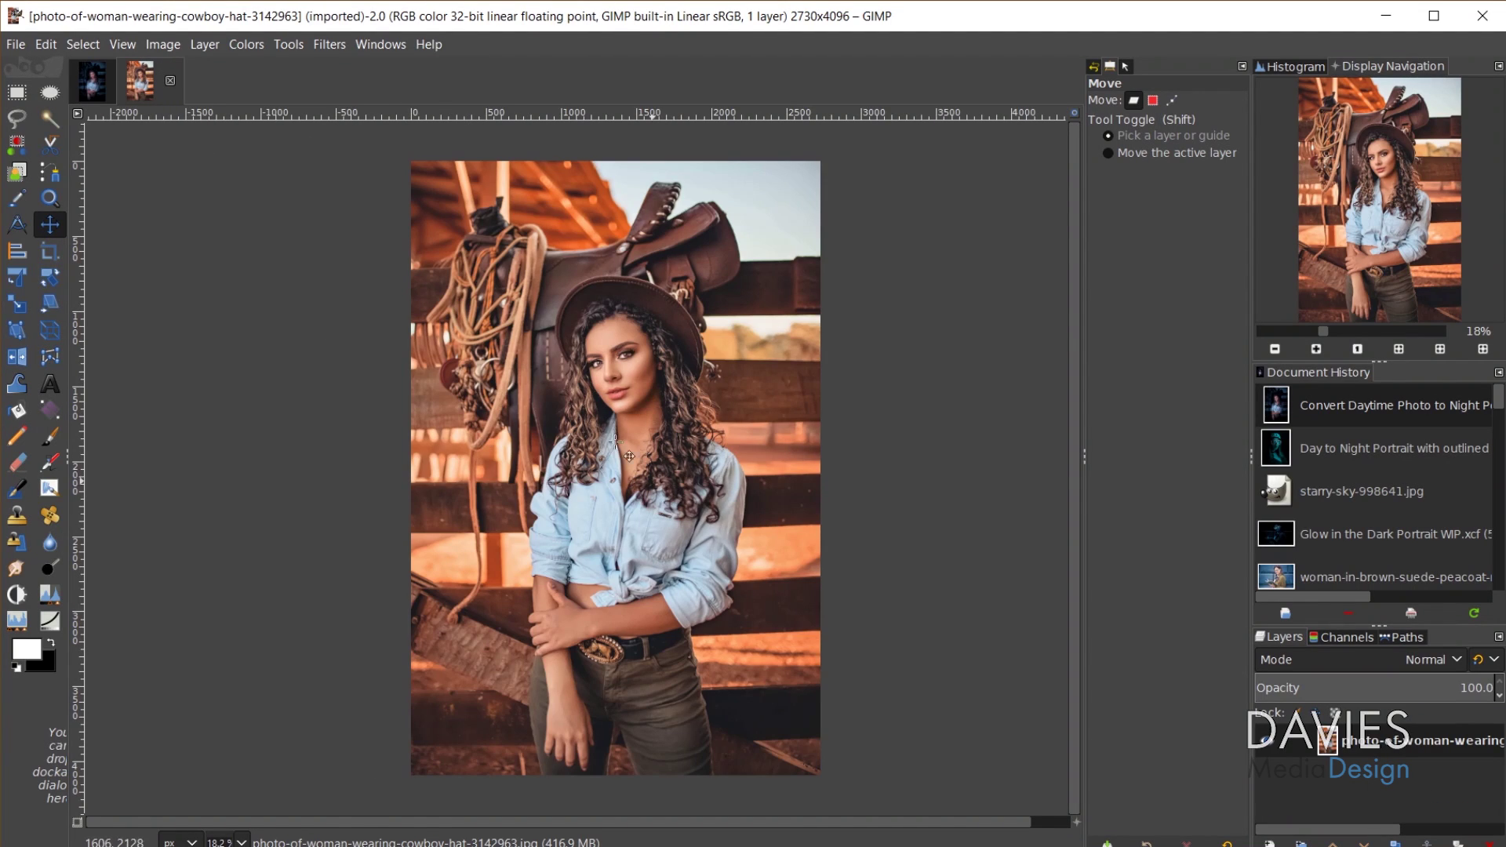
pyautogui.click(16, 44)
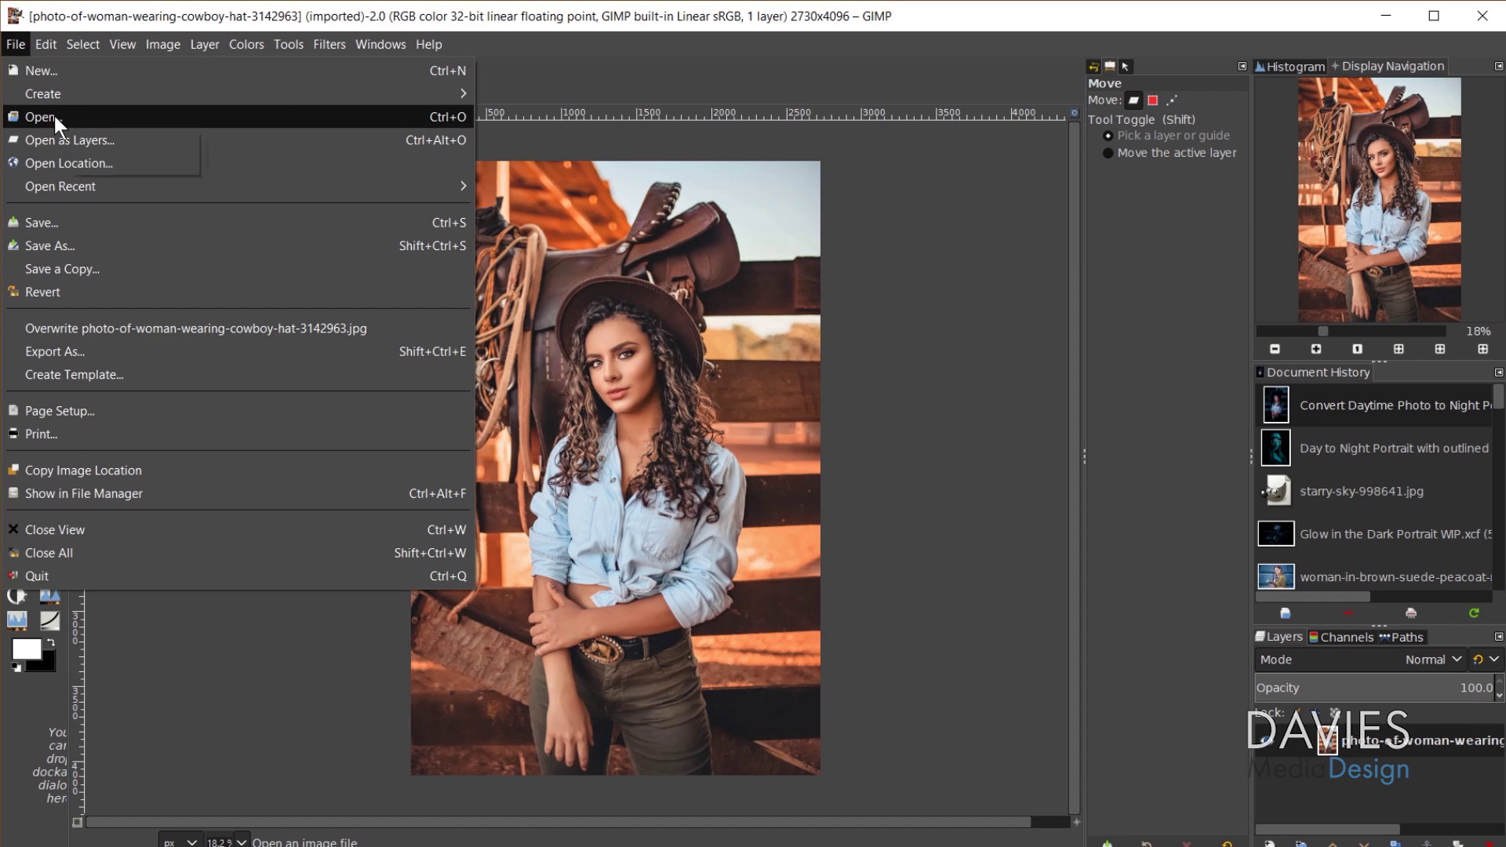
pyautogui.moveTo(387, 44)
pyautogui.click(404, 235)
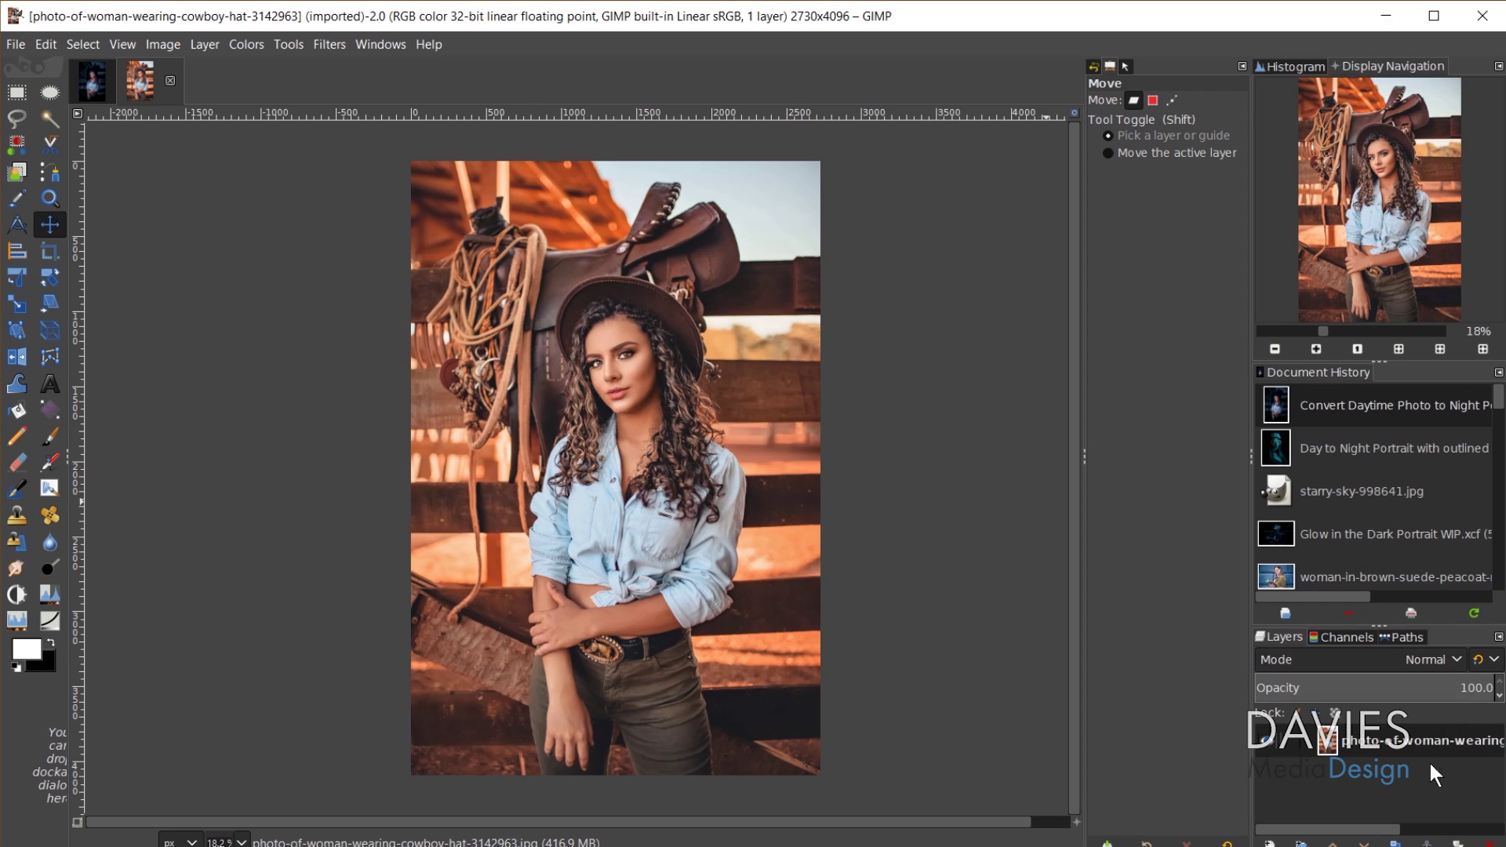
# Step: Duplicate the photo layer and rename the copy "Night photo"
pyautogui.click(1396, 844)
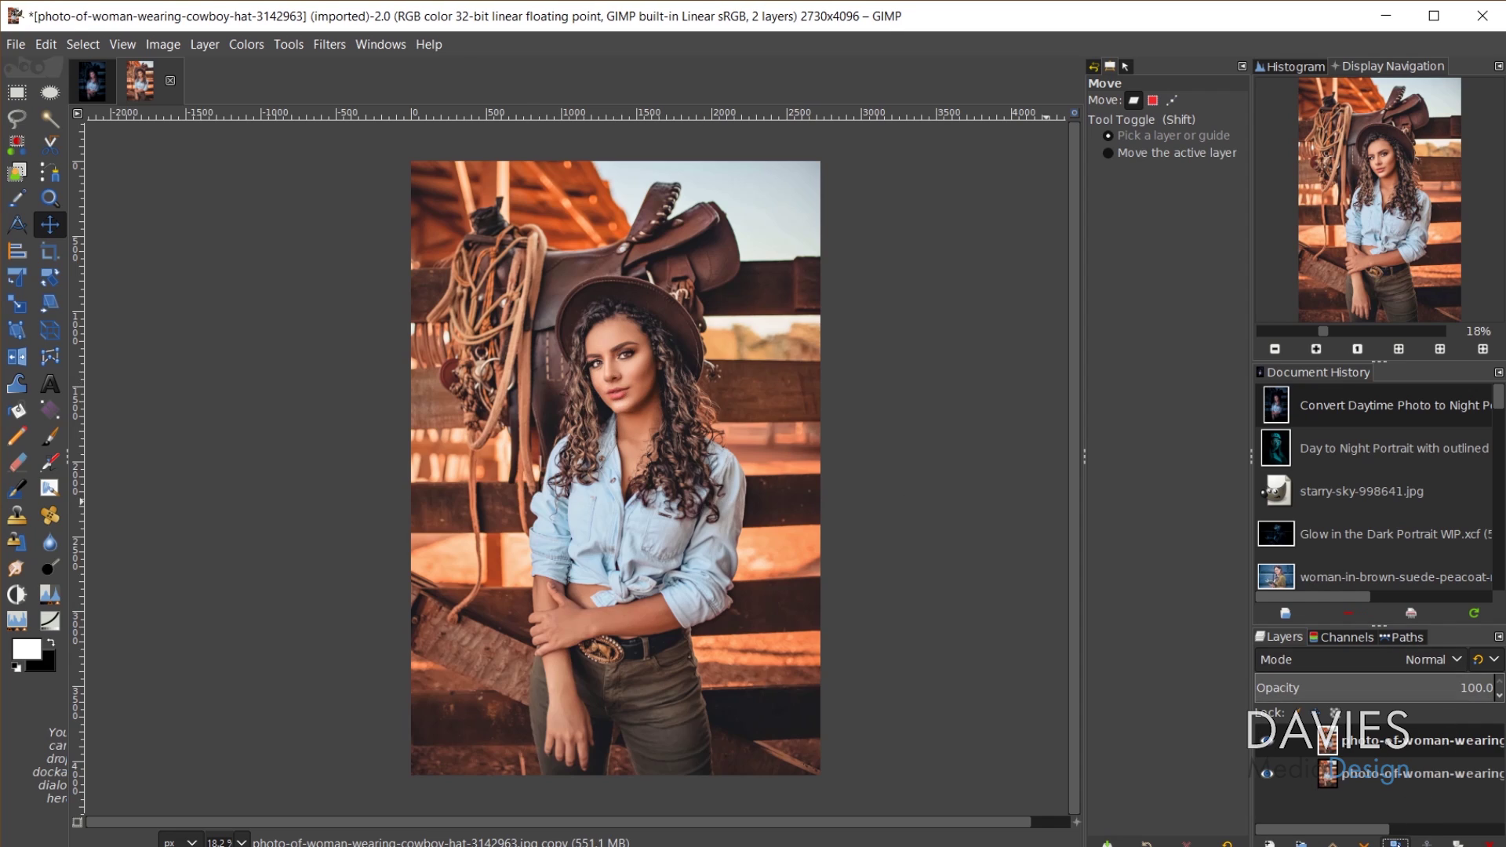
pyautogui.doubleClick(1383, 746)
pyautogui.write('Nigh')
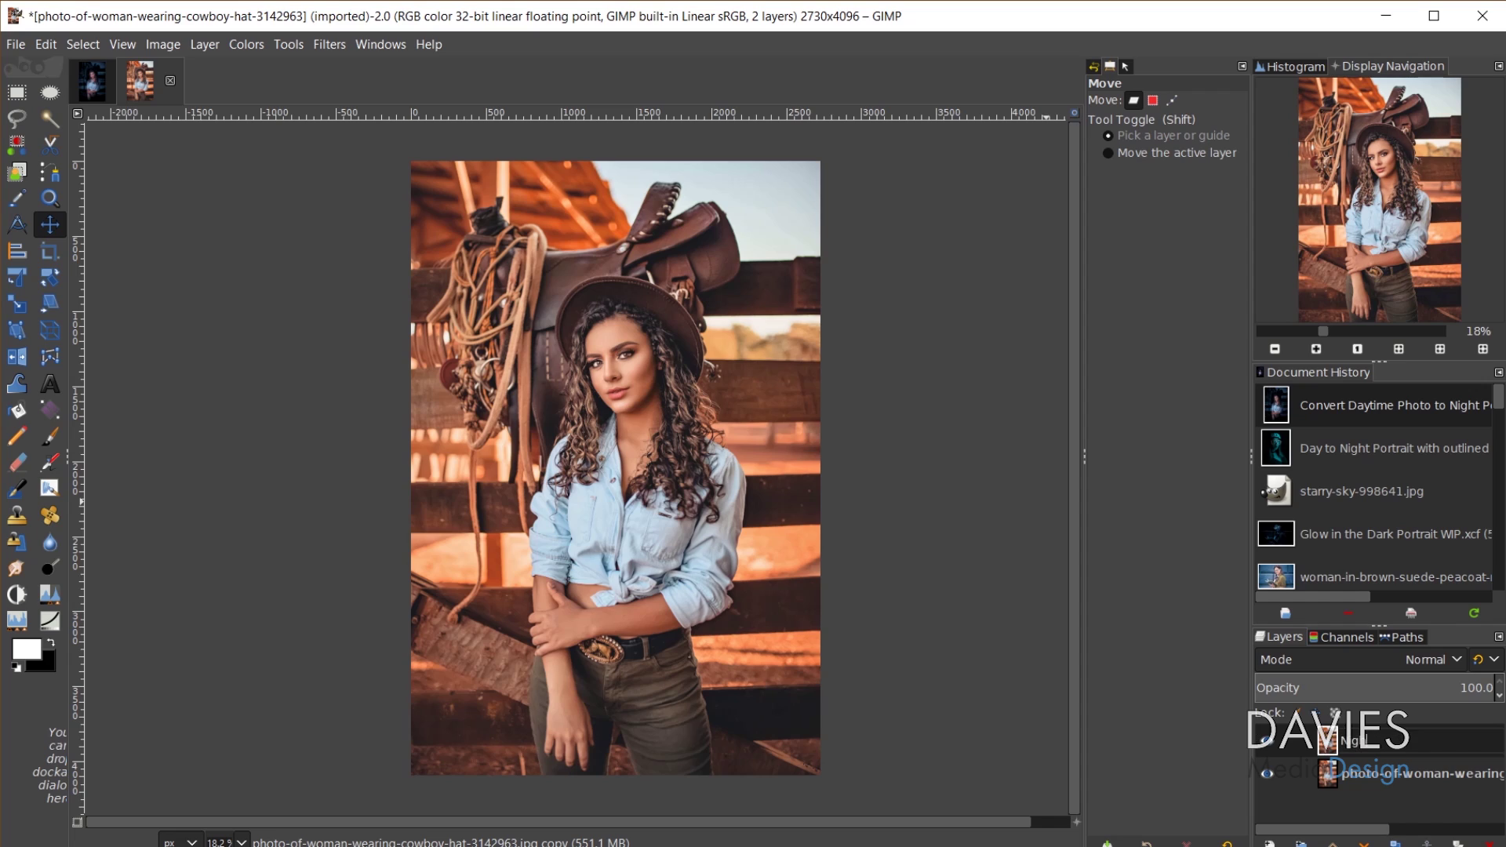
pyautogui.write('t photo')
pyautogui.press('Return')
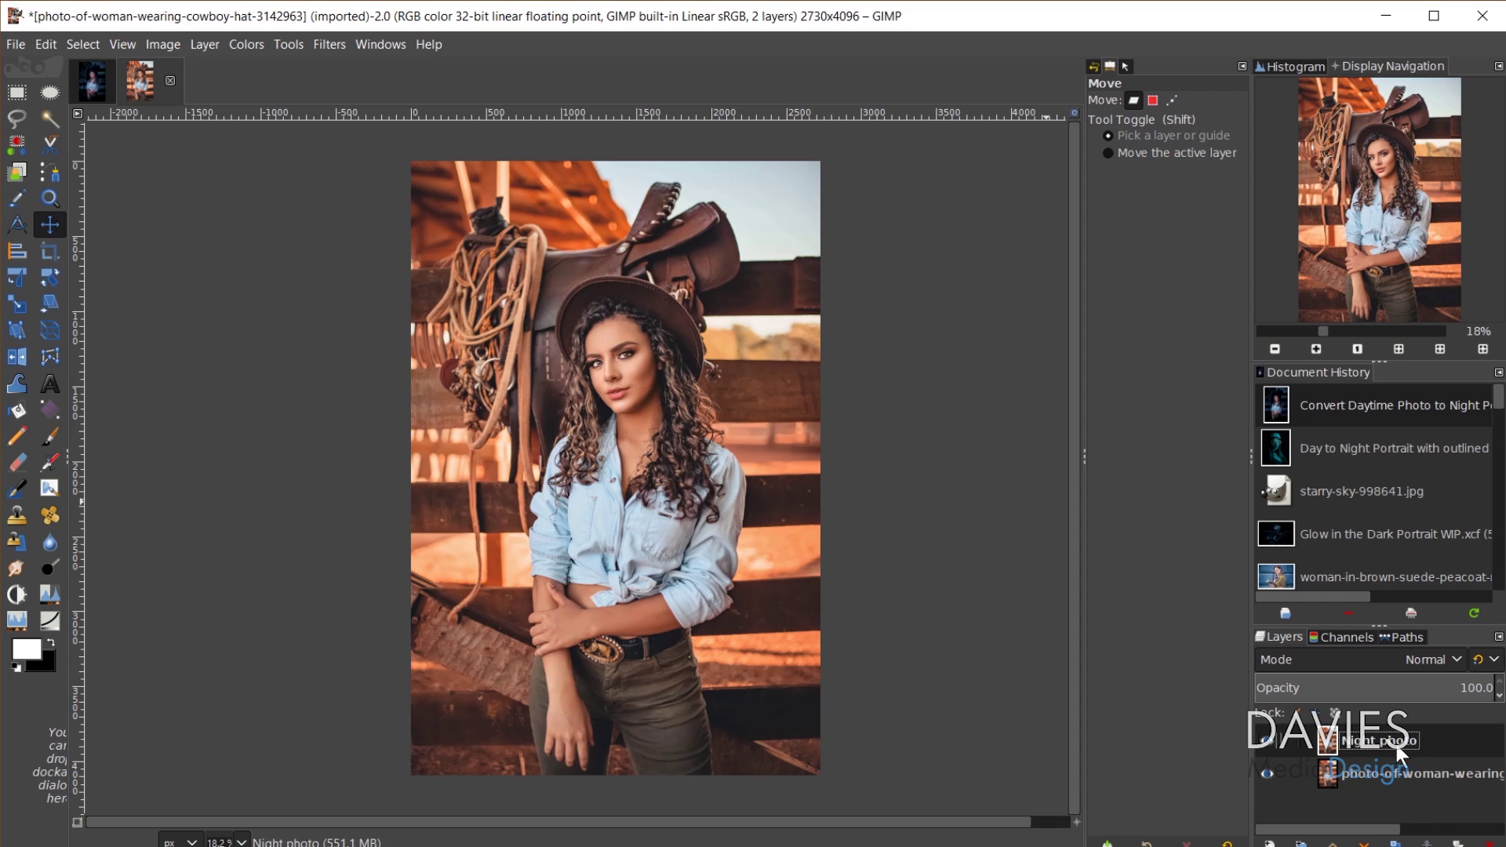
# Step: Rename the lower photo layer "Original"
pyautogui.doubleClick(1388, 775)
pyautogui.write('Original')
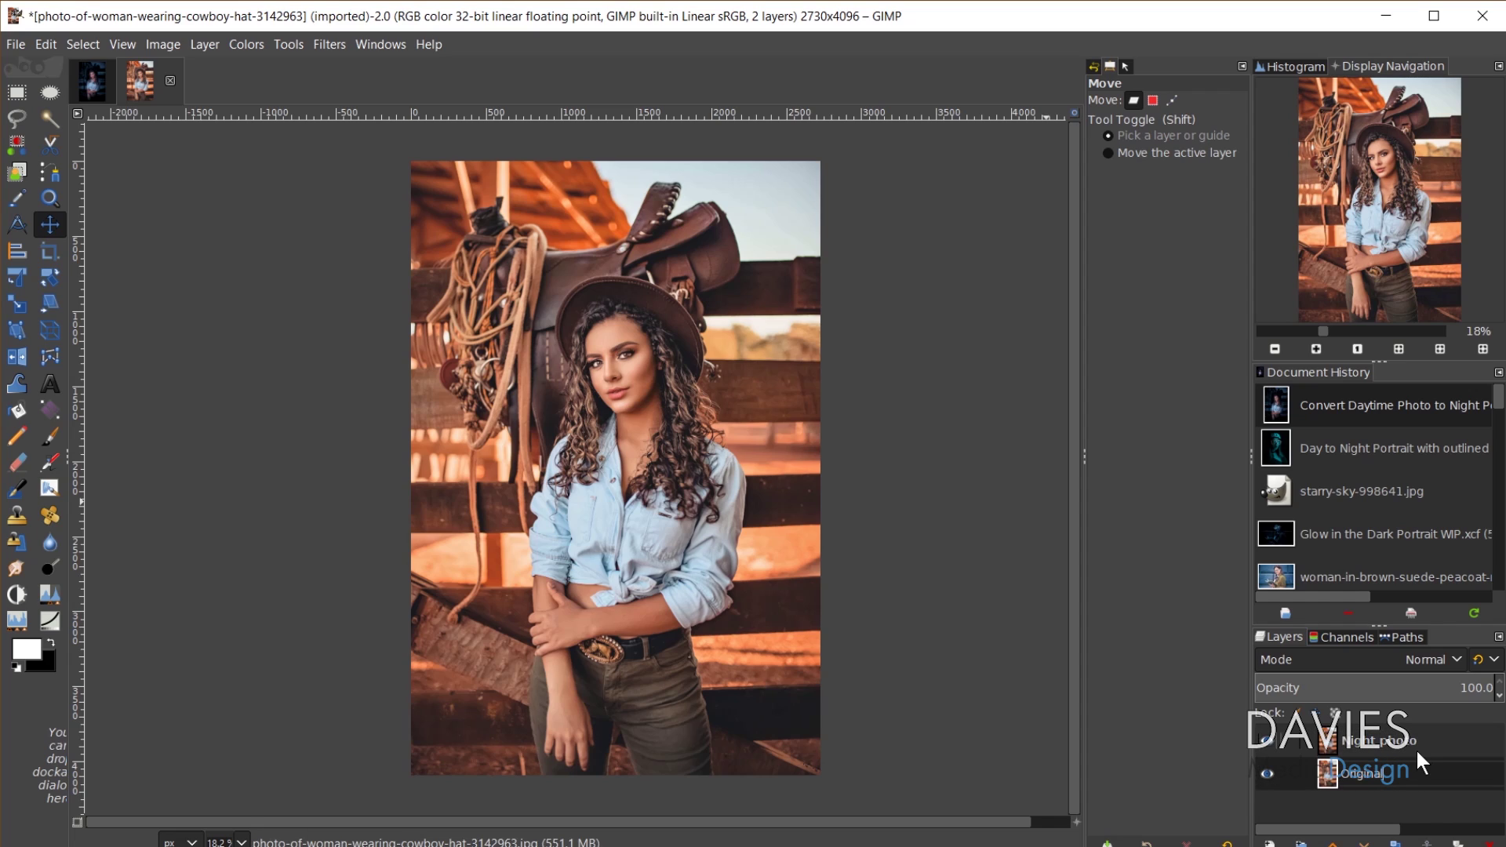
pyautogui.press('Return')
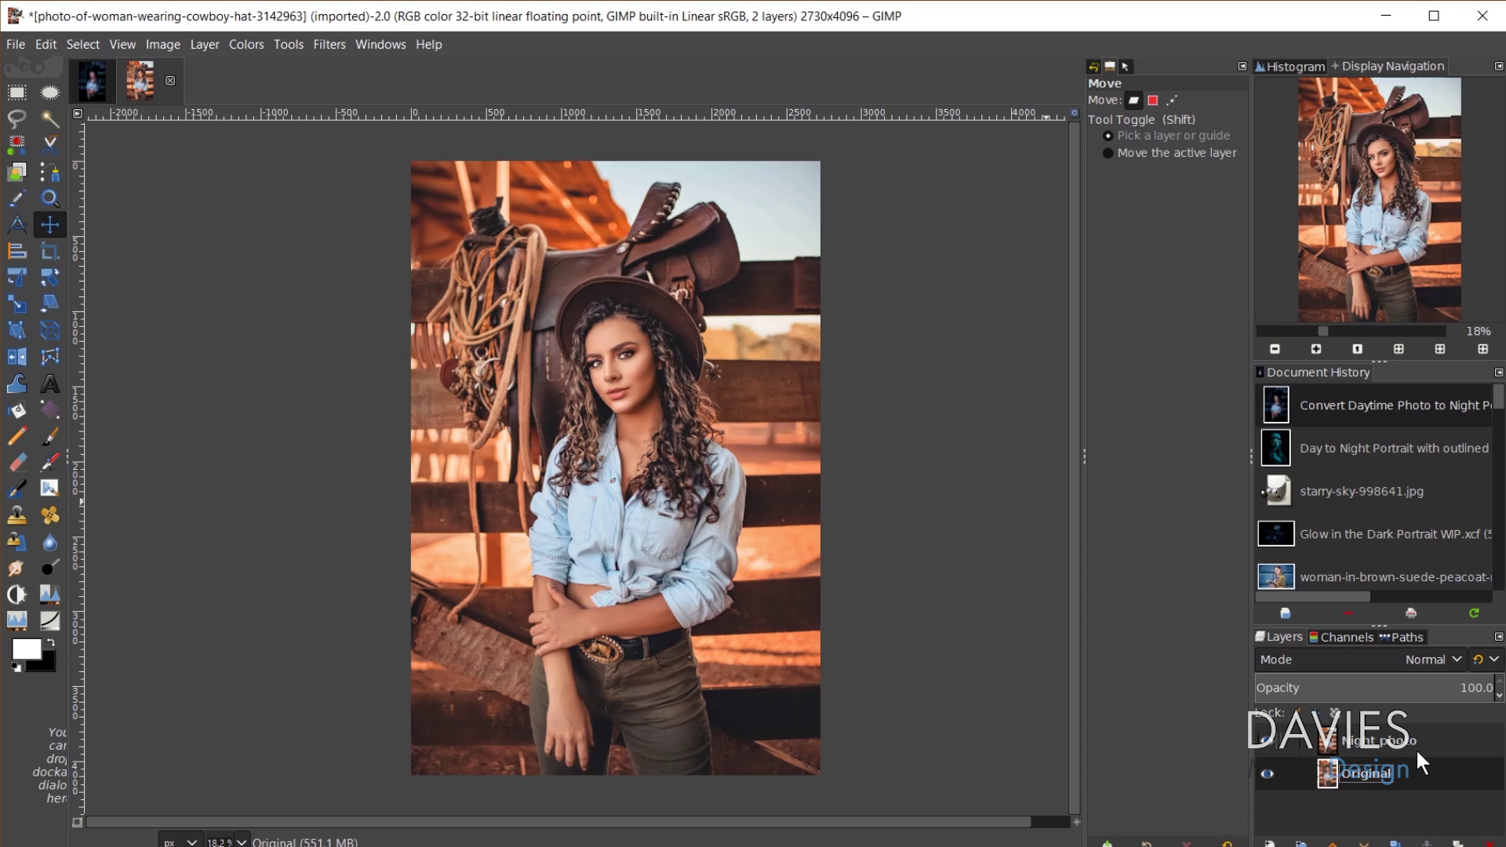
# Step: Start a Levels adjustment on the Night photo layer and lower the Value channel's output white point to 64.82
pyautogui.click(1375, 737)
pyautogui.press('l')
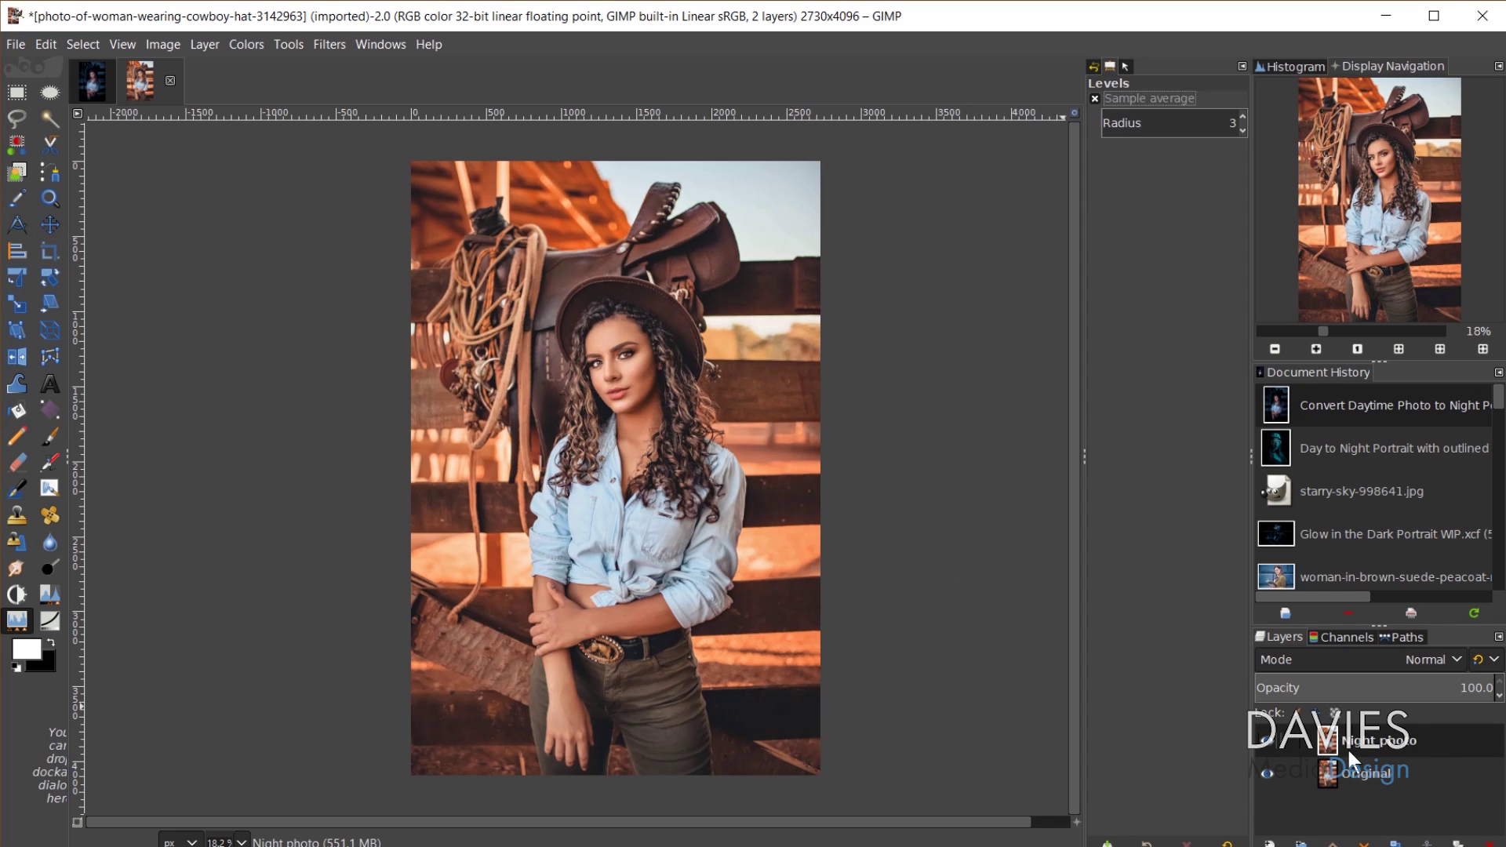
pyautogui.click(247, 46)
pyautogui.click(270, 252)
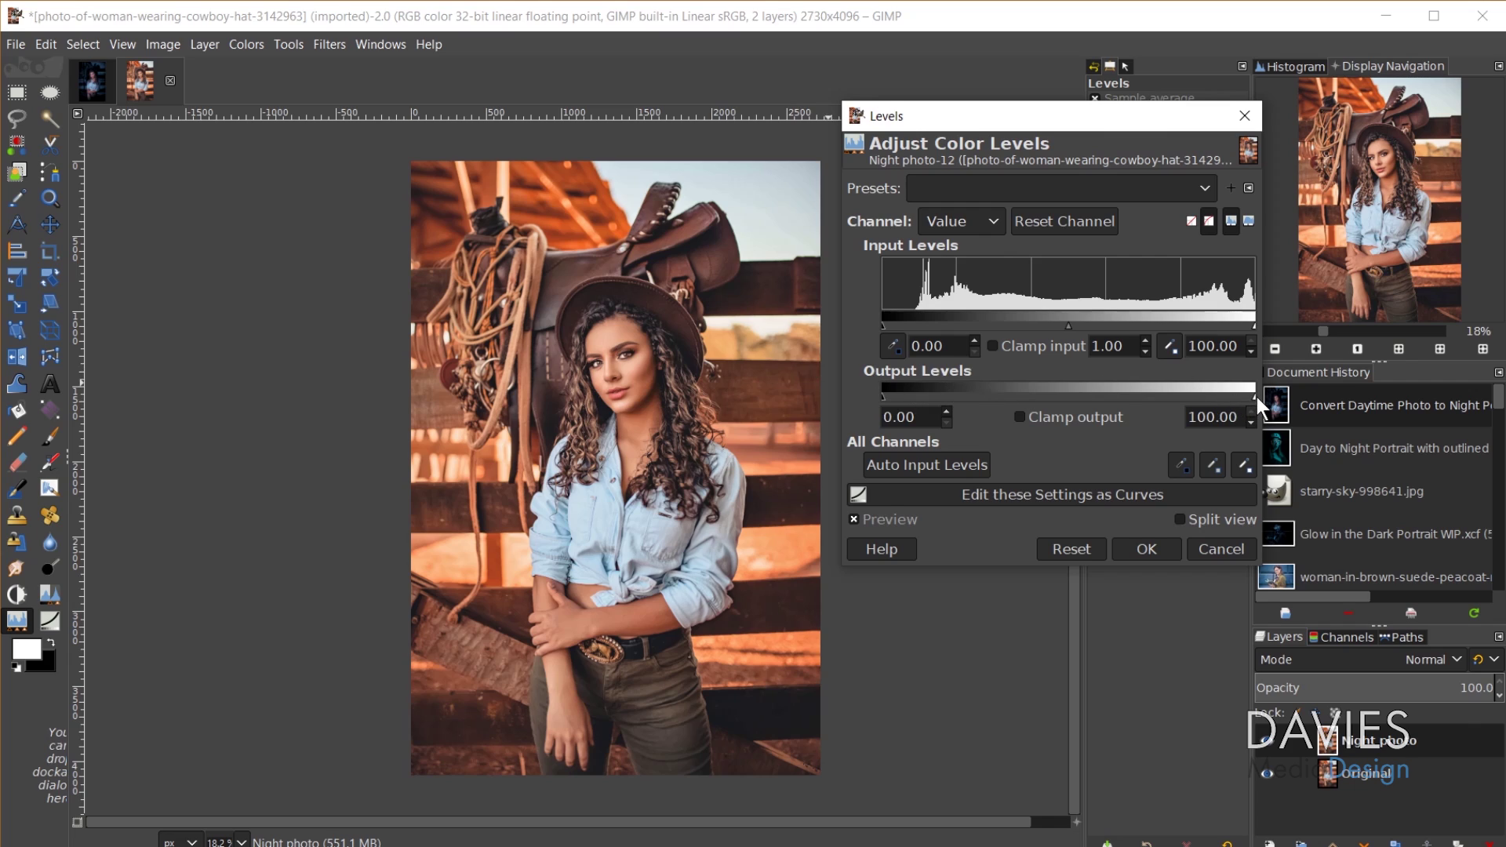
pyautogui.moveTo(1255, 398); pyautogui.dragTo(1124, 399)
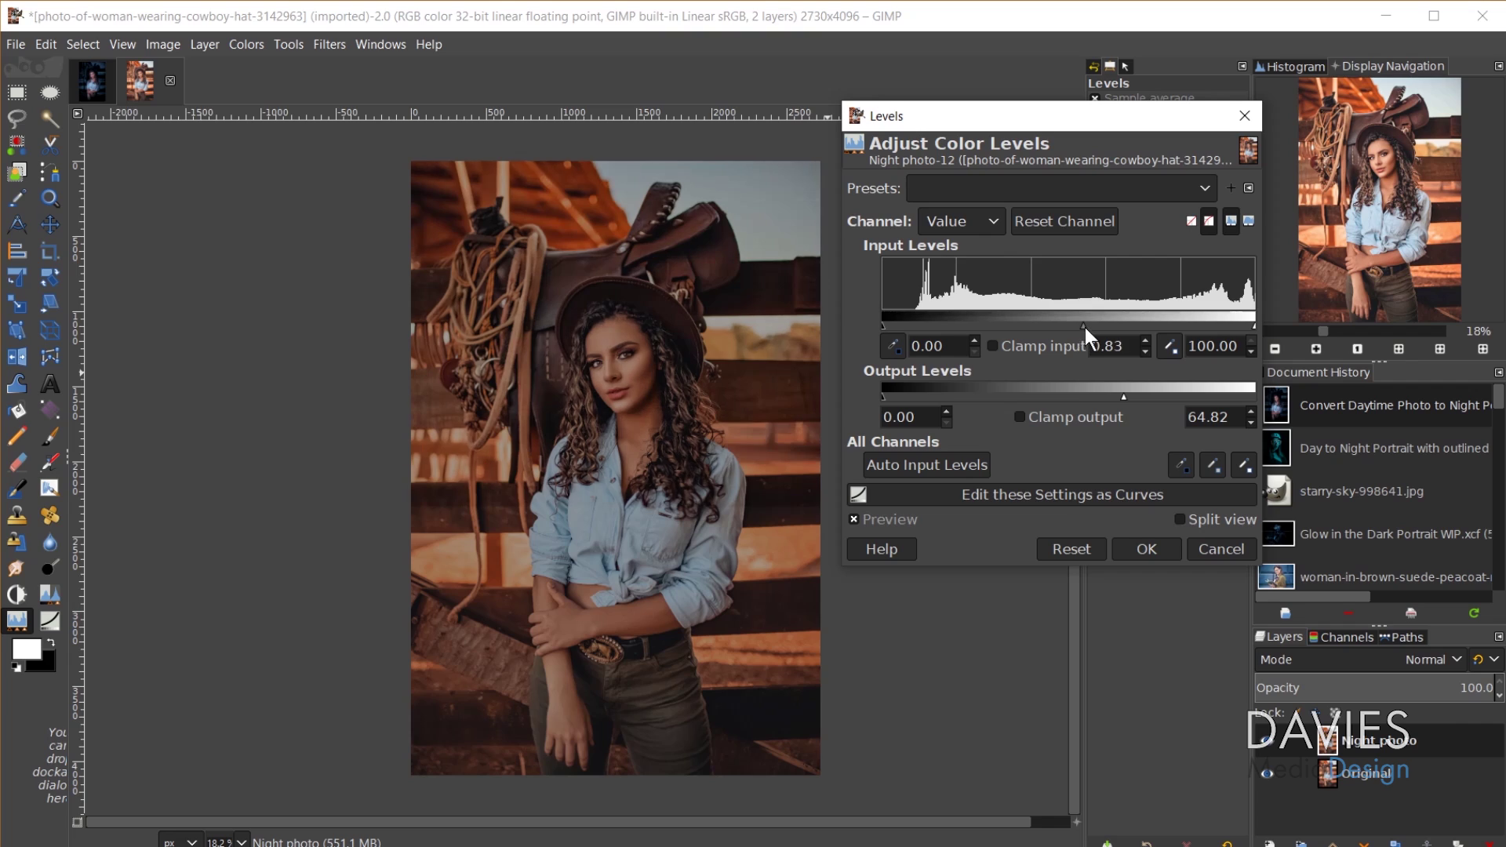
# Step: Set the Value channel's input levels to black 2.65, gamma 0.77 and white 96.90, and compare with the unadjusted photo
pyautogui.moveTo(1089, 327); pyautogui.dragTo(1086, 327)
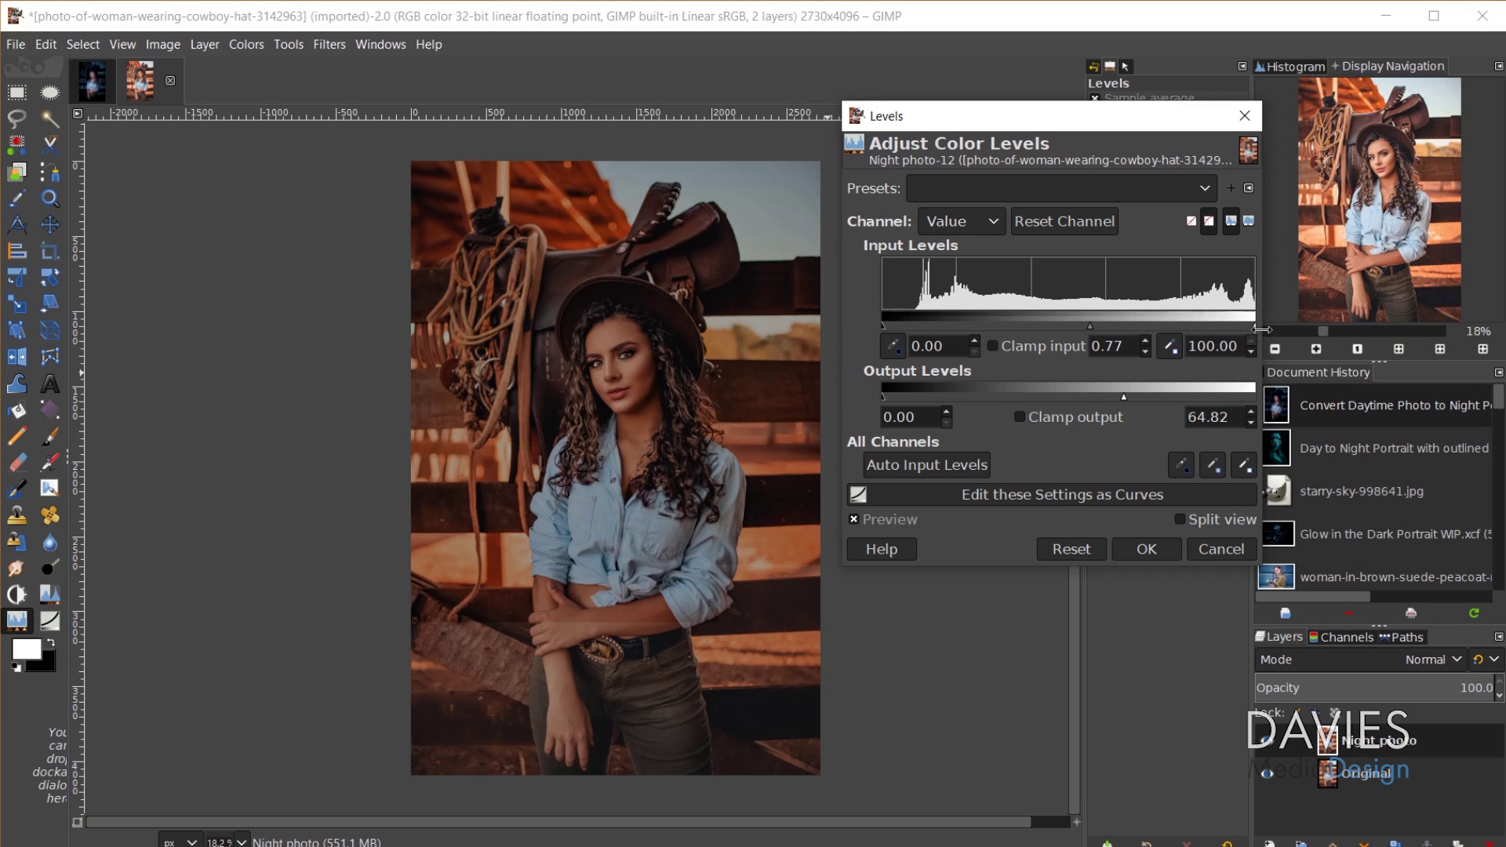
pyautogui.moveTo(1255, 327); pyautogui.dragTo(1253, 327)
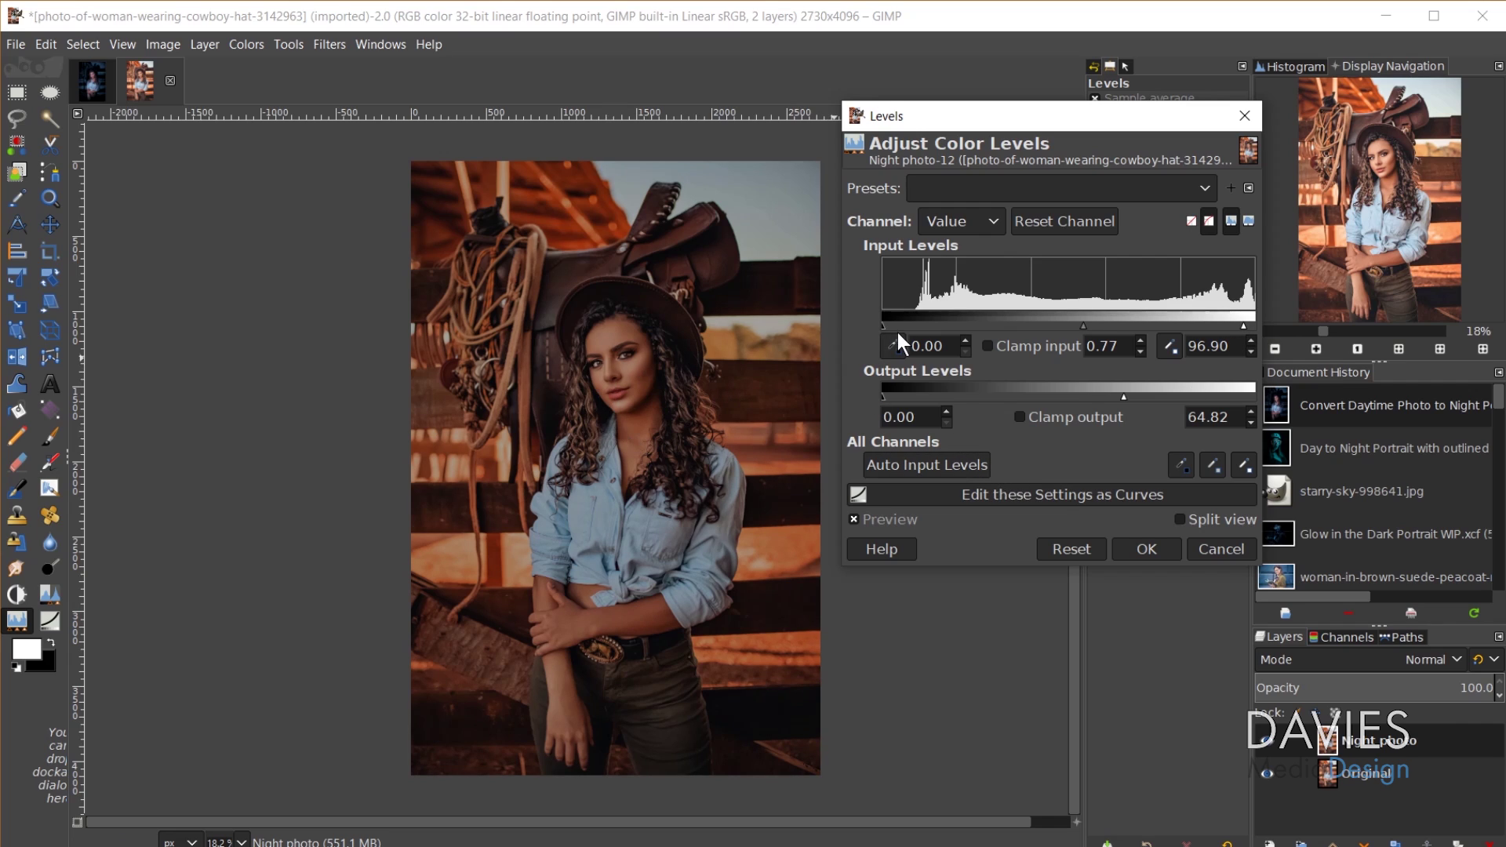
pyautogui.moveTo(882, 324); pyautogui.dragTo(913, 321)
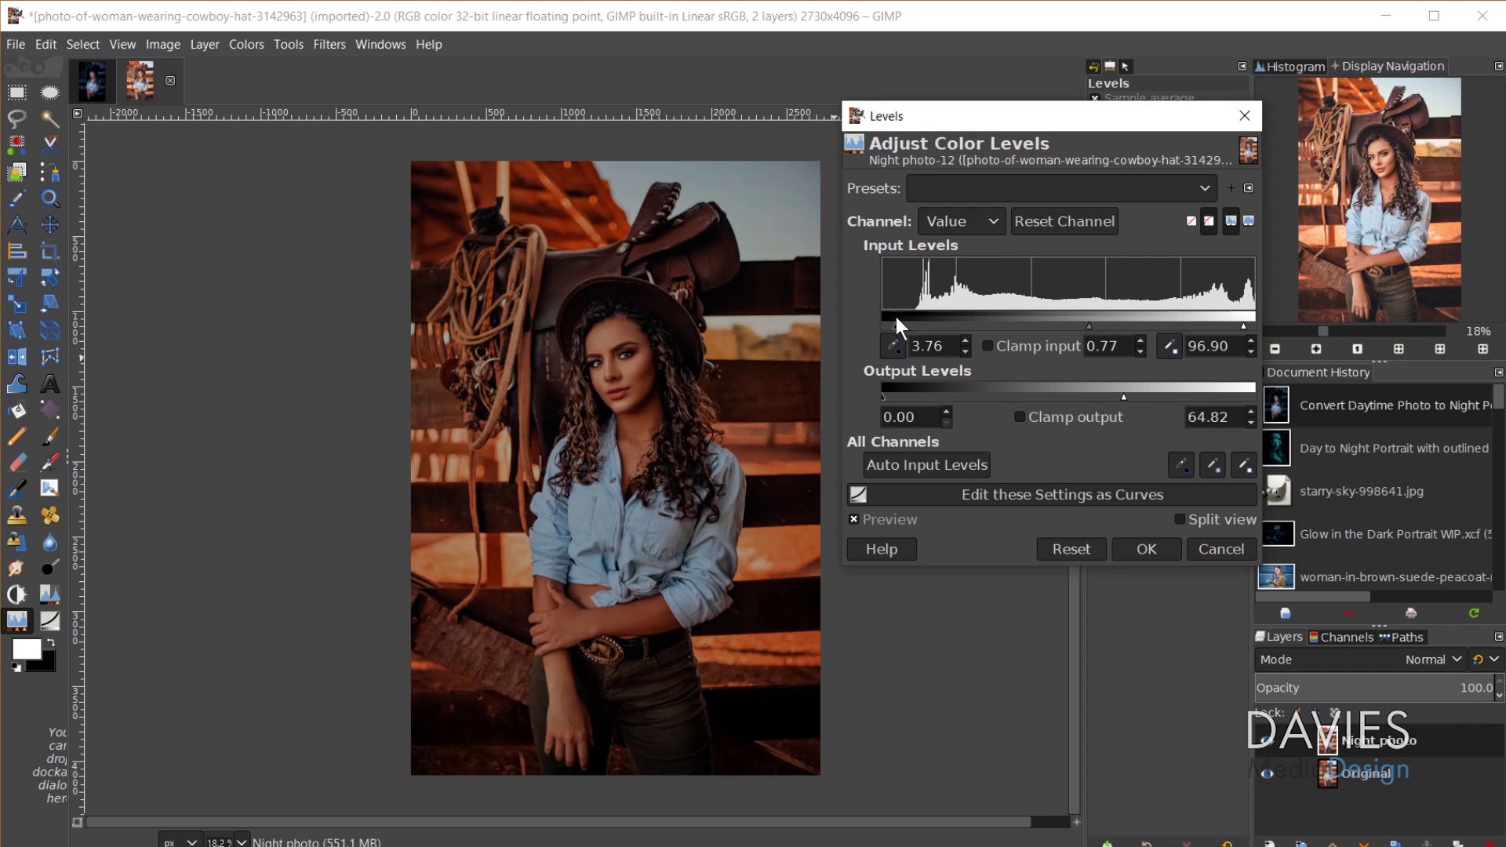
pyautogui.click(910, 513)
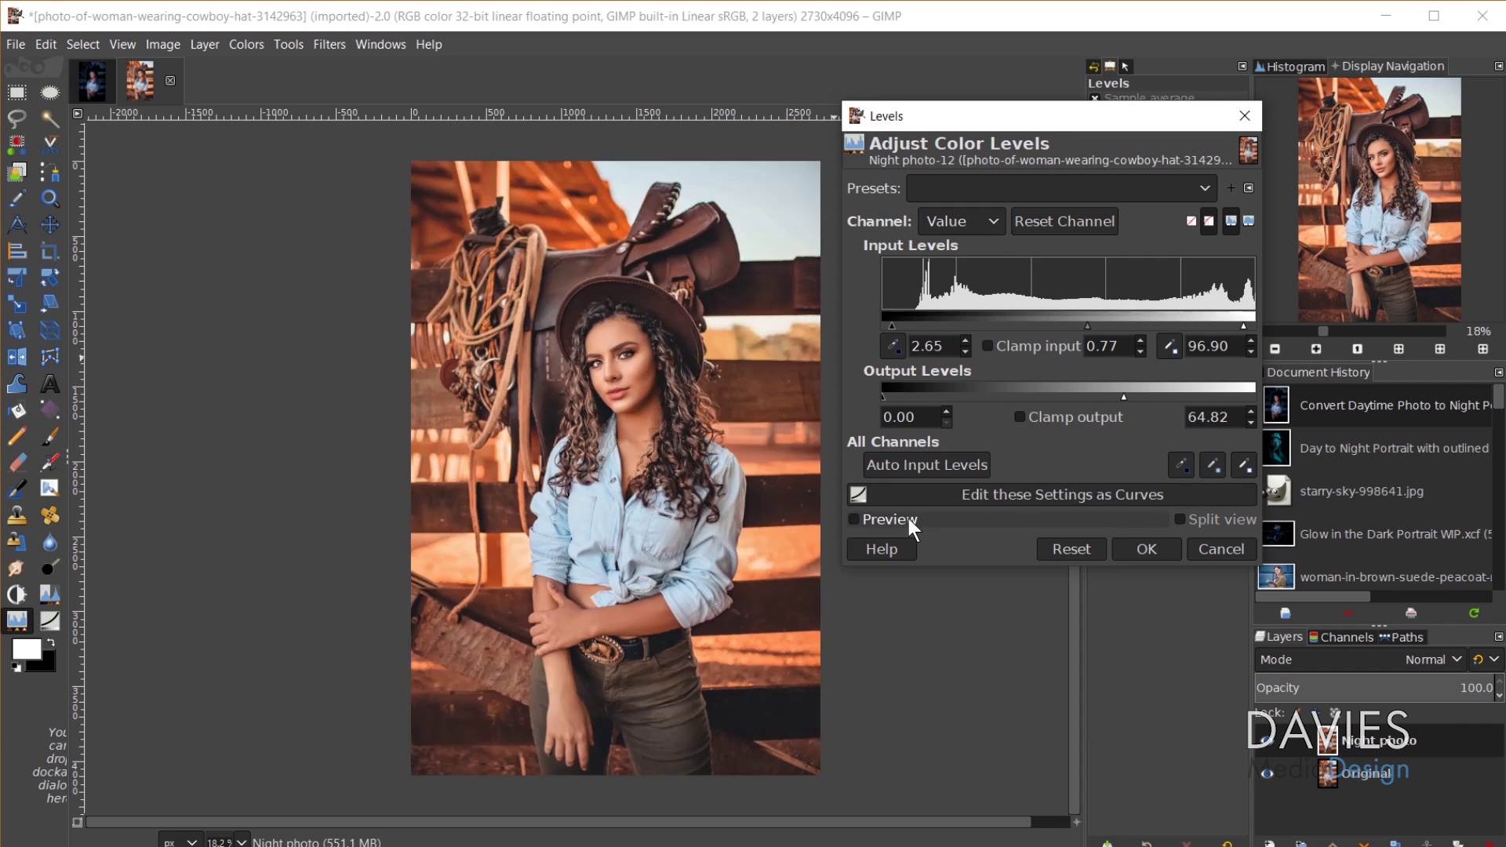
pyautogui.click(909, 519)
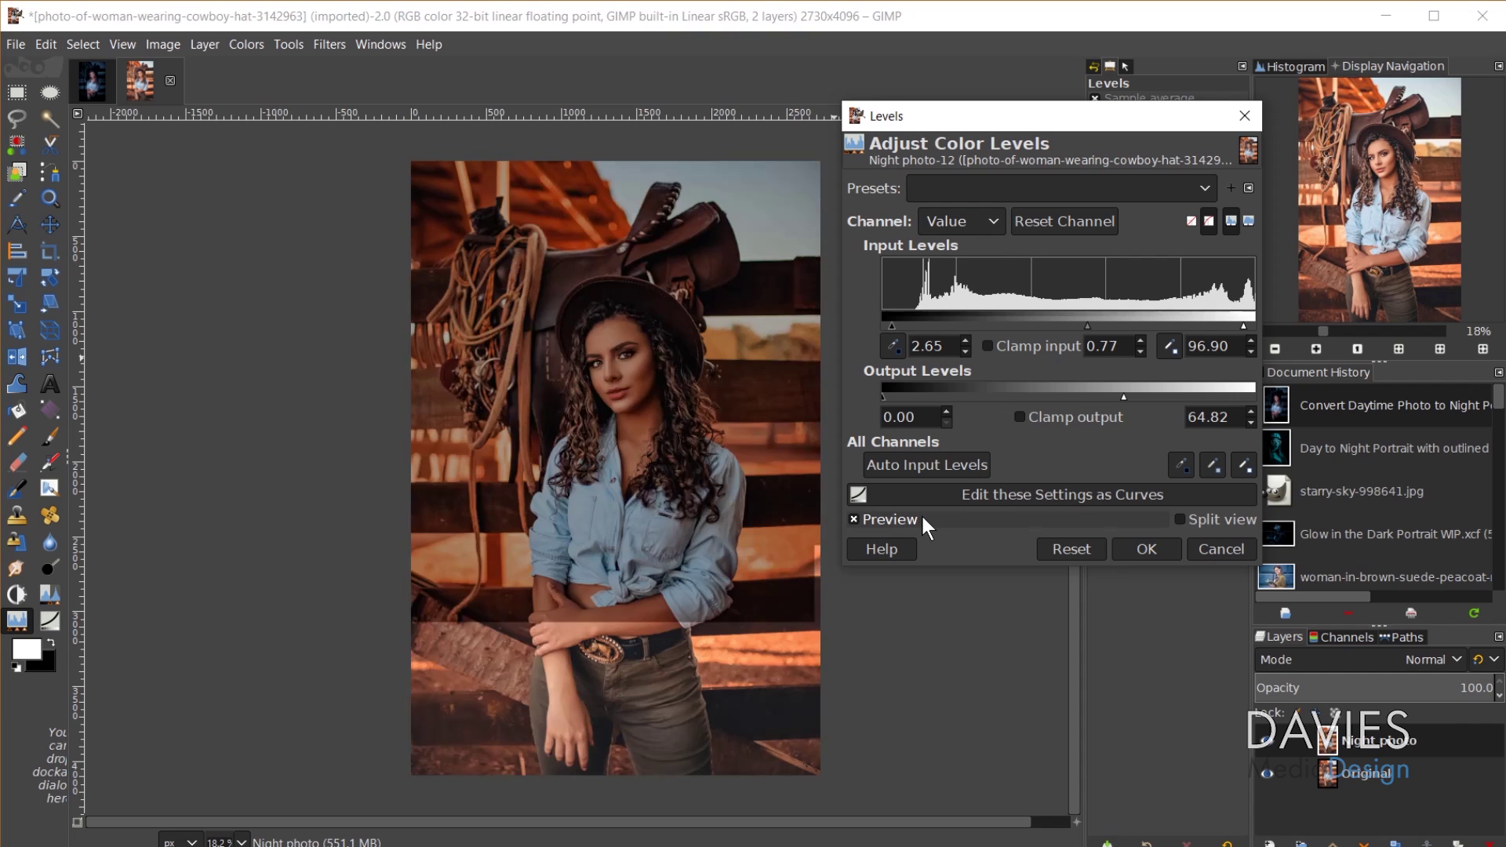
# Step: Set the Blue channel's input gamma to 1.12 and white point to 93.36, compare with the unadjusted photo, and apply the Levels adjustment
pyautogui.click(976, 222)
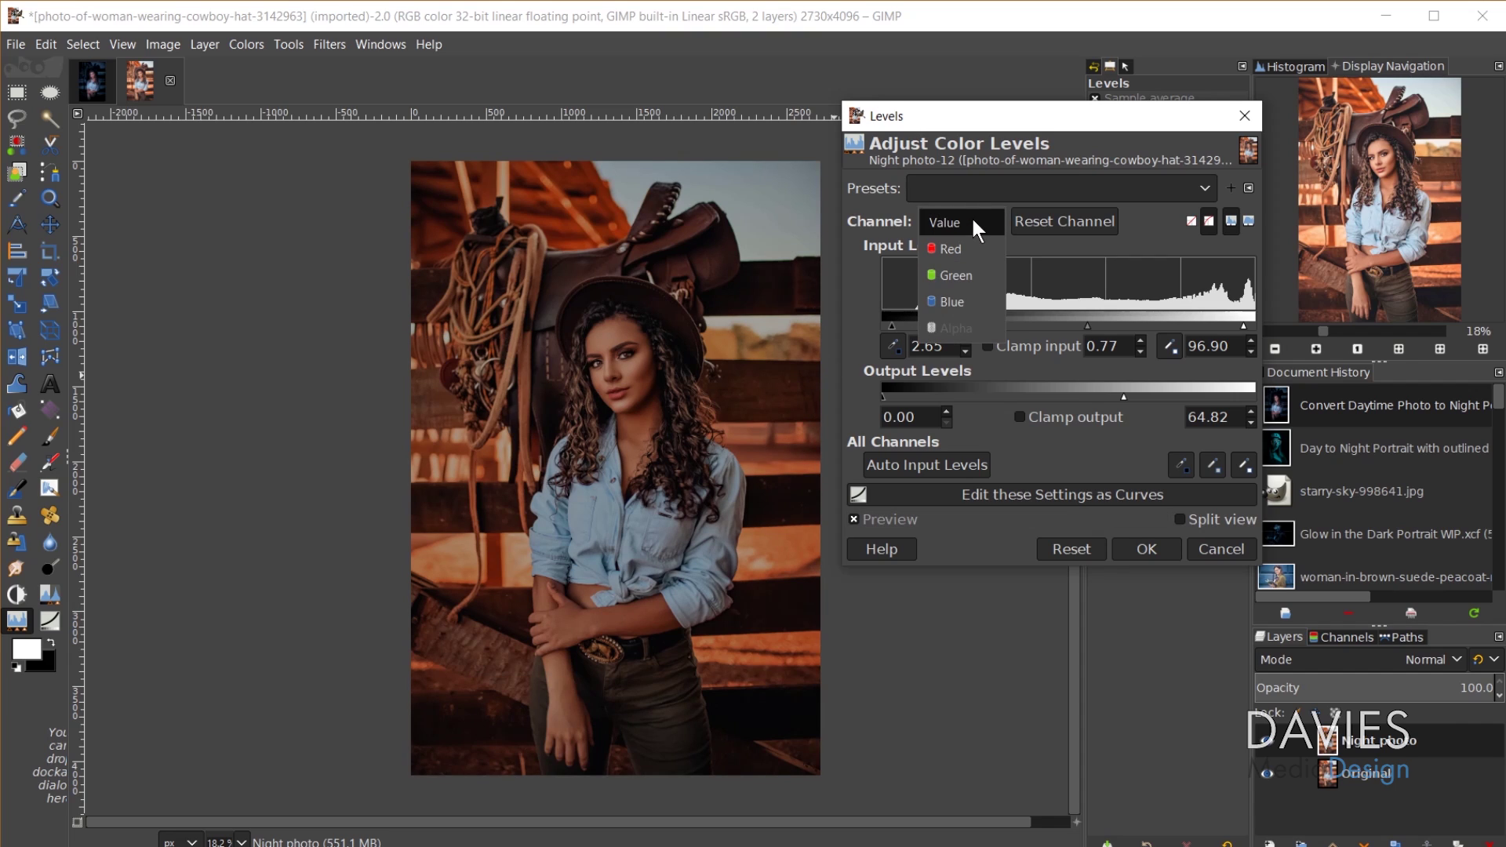
pyautogui.click(963, 298)
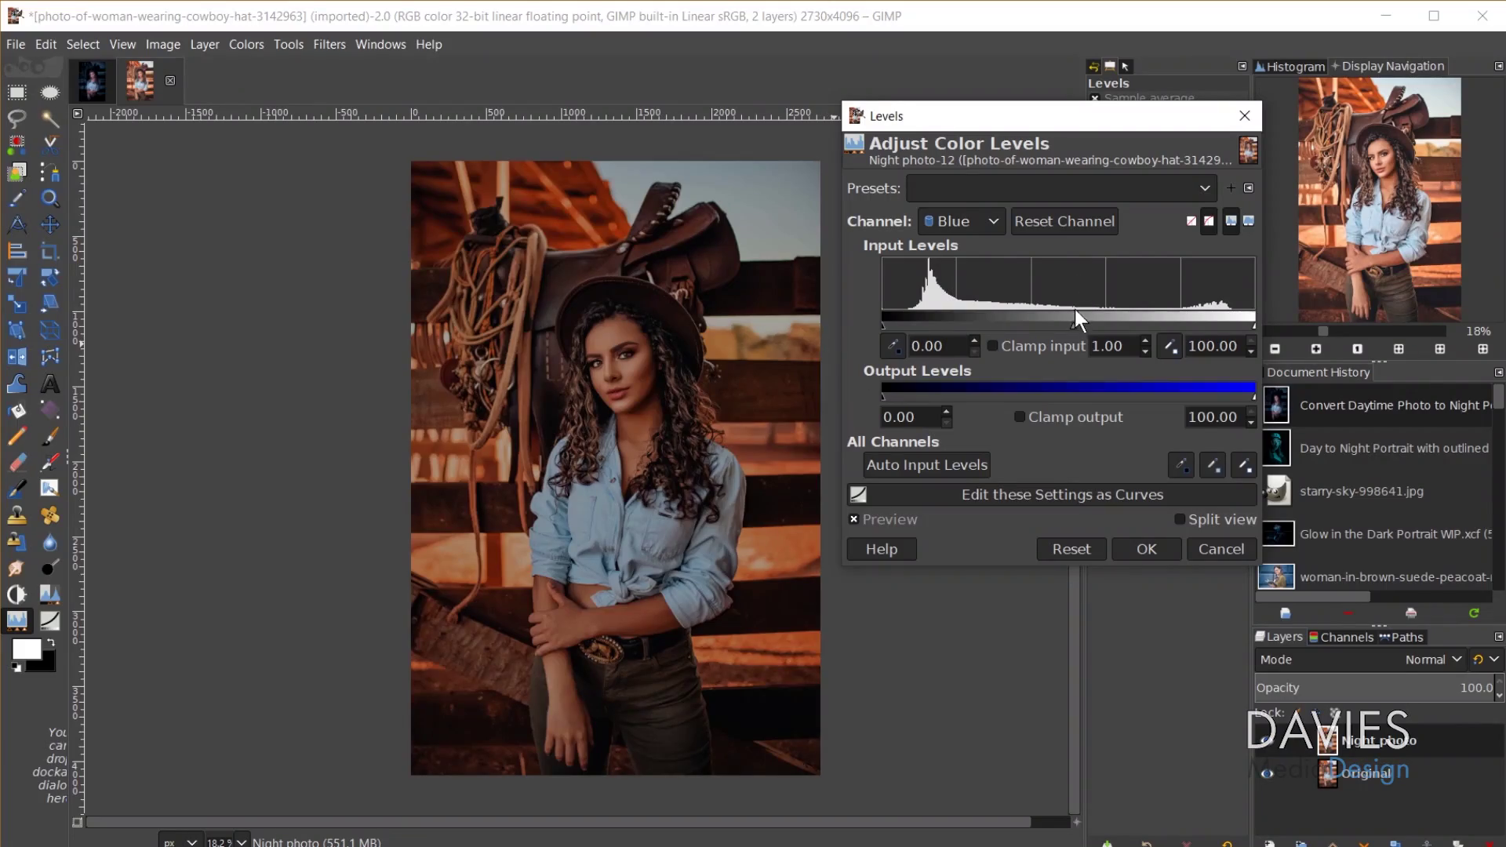
pyautogui.moveTo(1255, 324); pyautogui.dragTo(1236, 323)
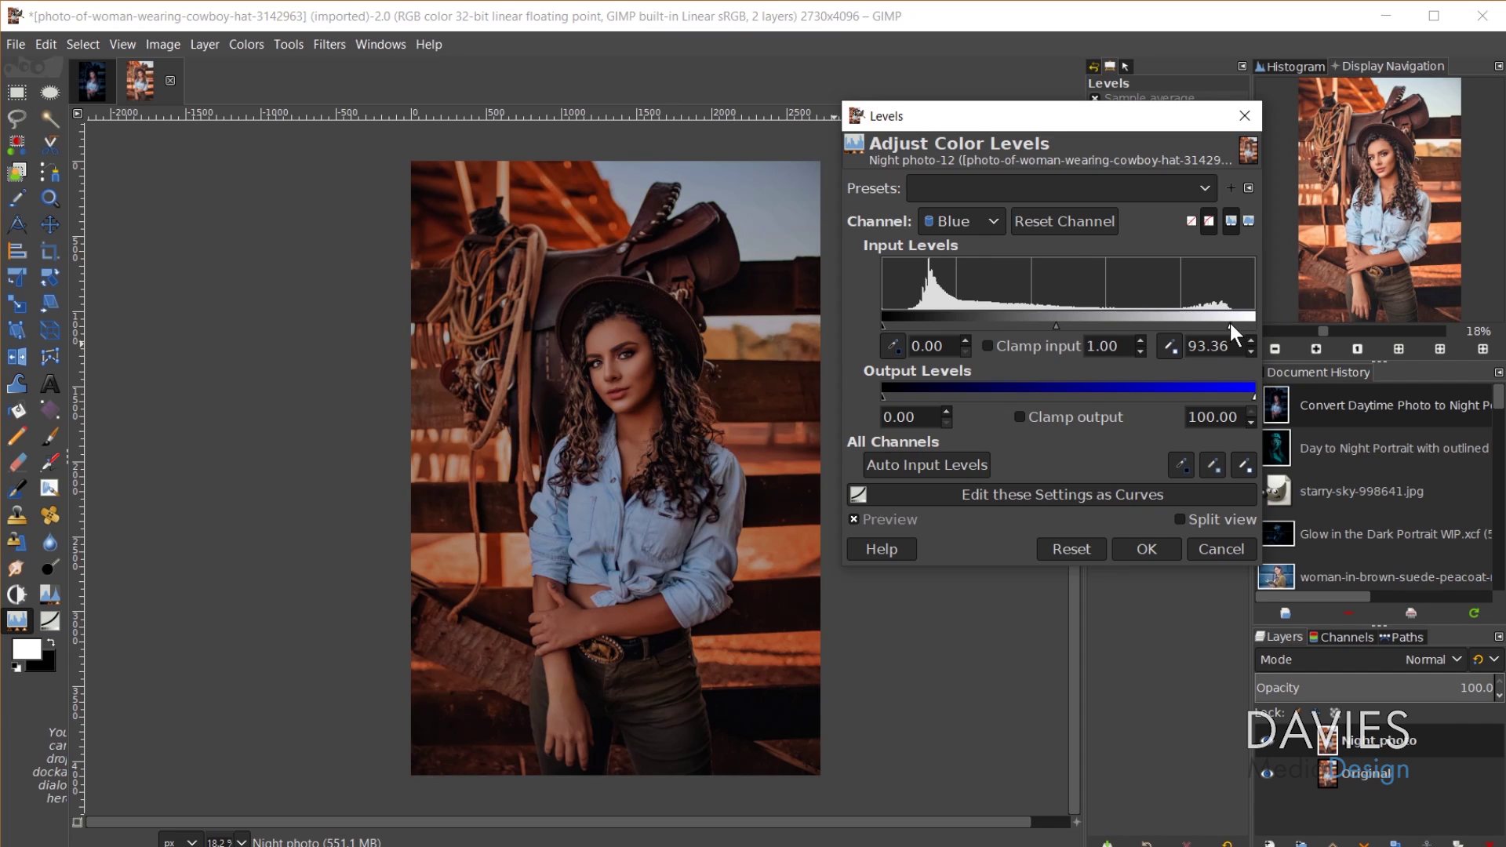
pyautogui.moveTo(1055, 325); pyautogui.dragTo(1047, 323)
pyautogui.click(891, 520)
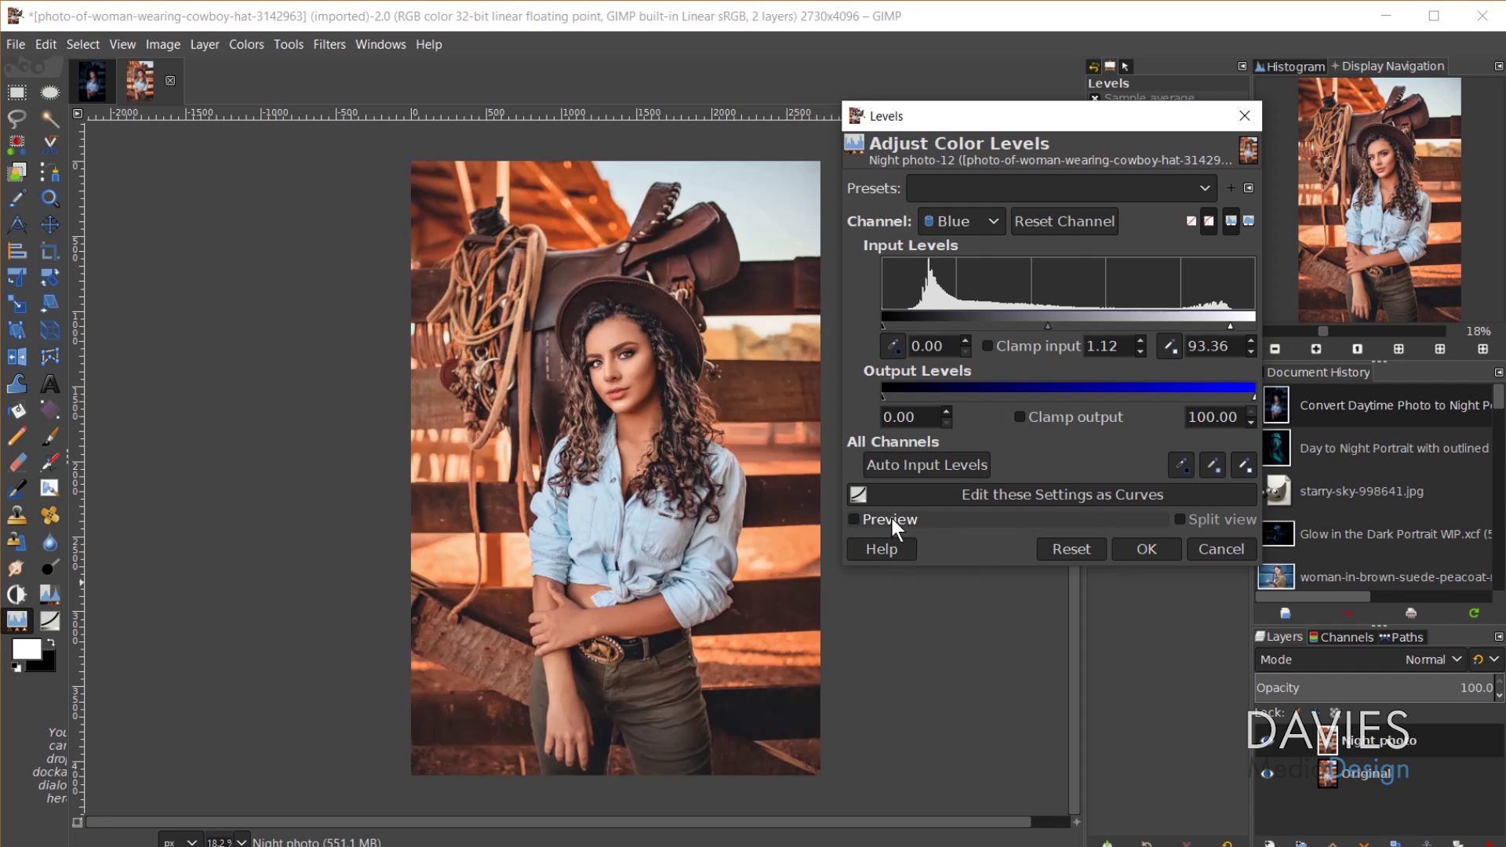
pyautogui.click(892, 519)
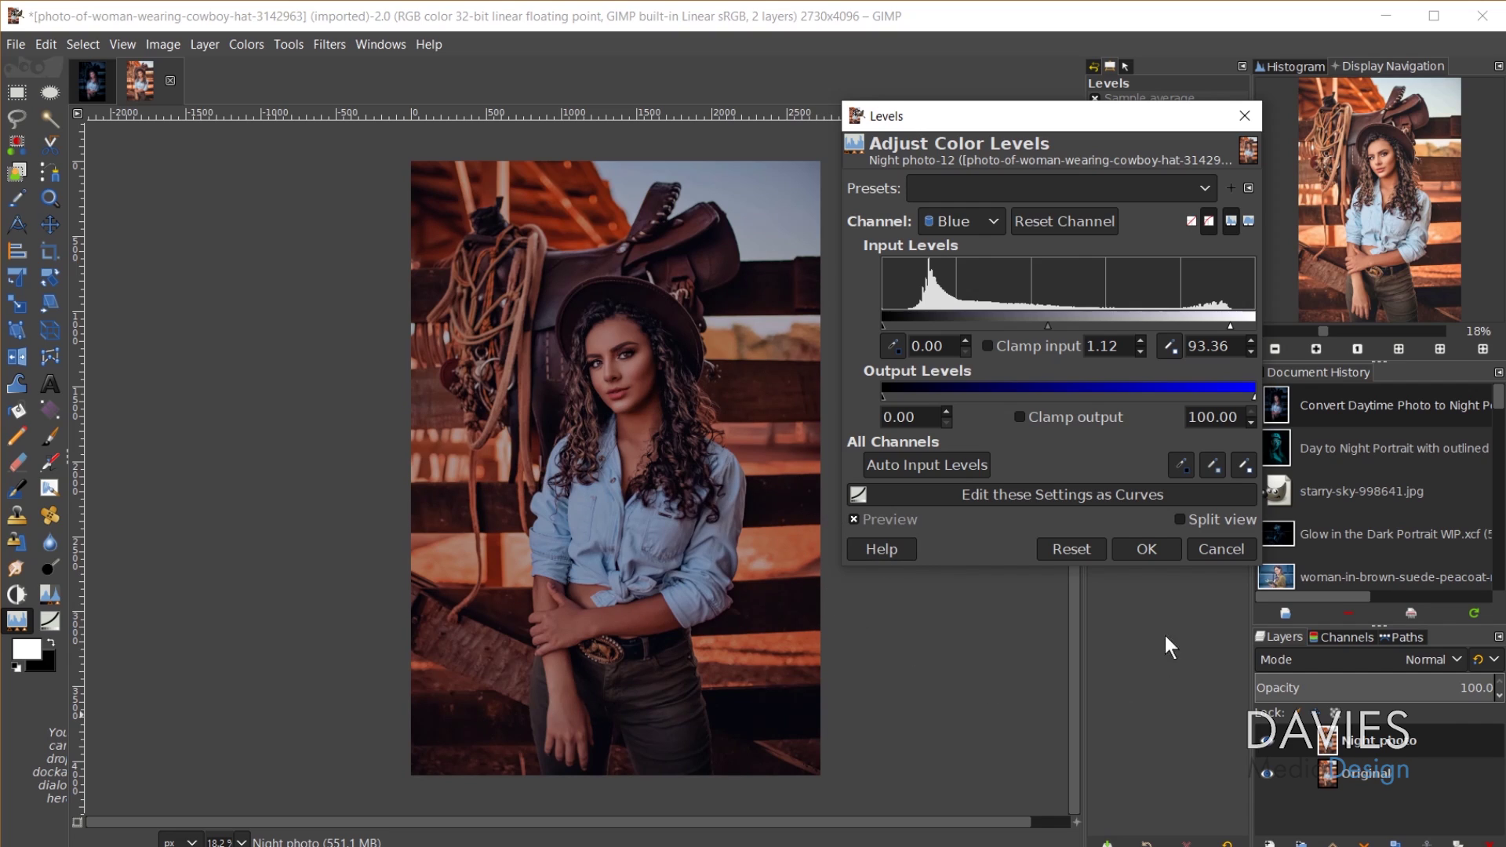
pyautogui.click(1156, 546)
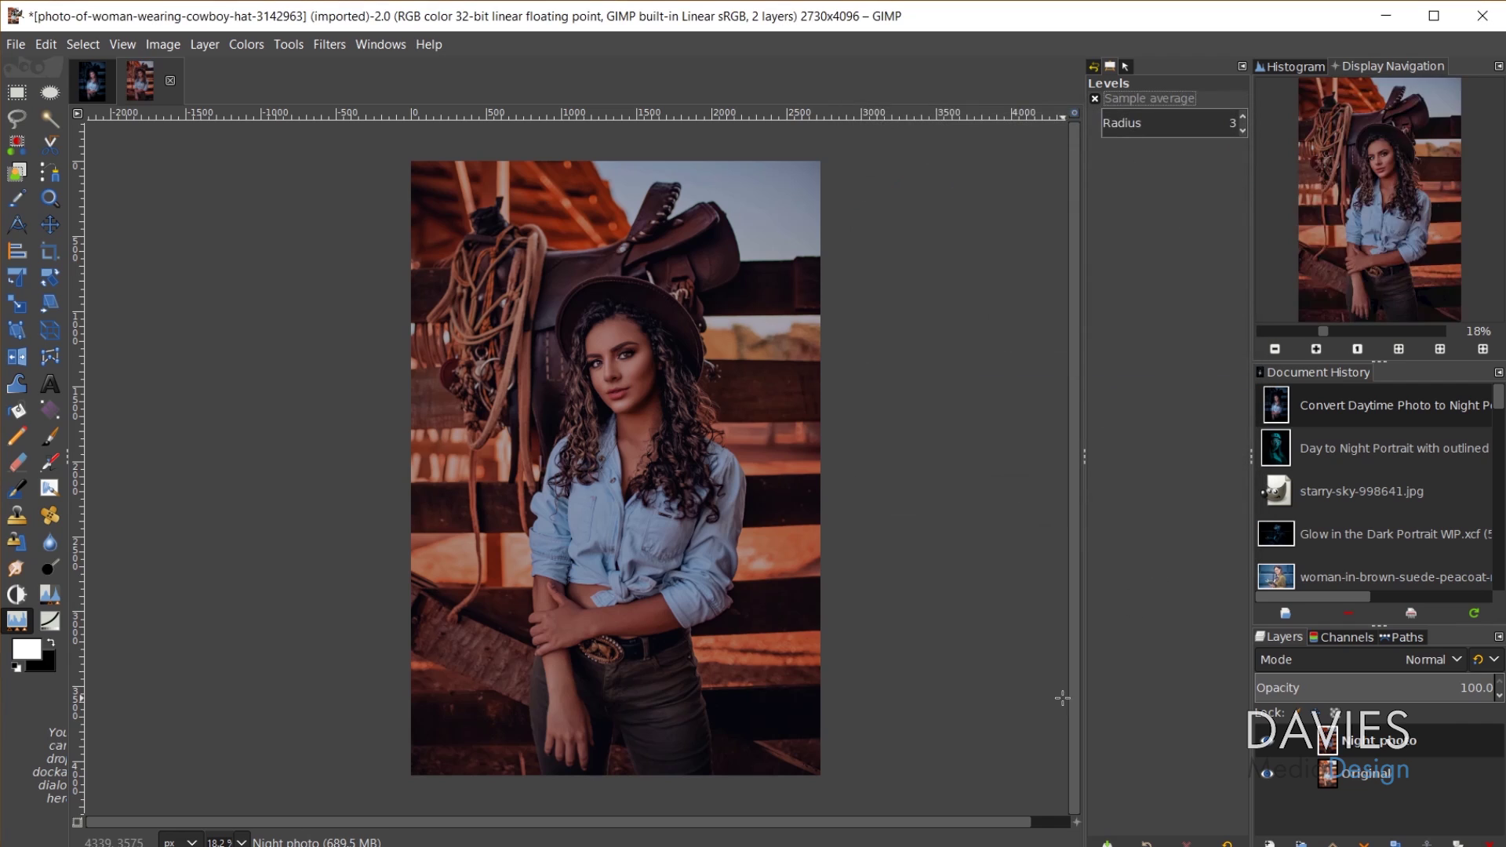
# Step: Start a Colorize adjustment on the Night photo layer and choose the dark blue color 24658e
pyautogui.click(245, 45)
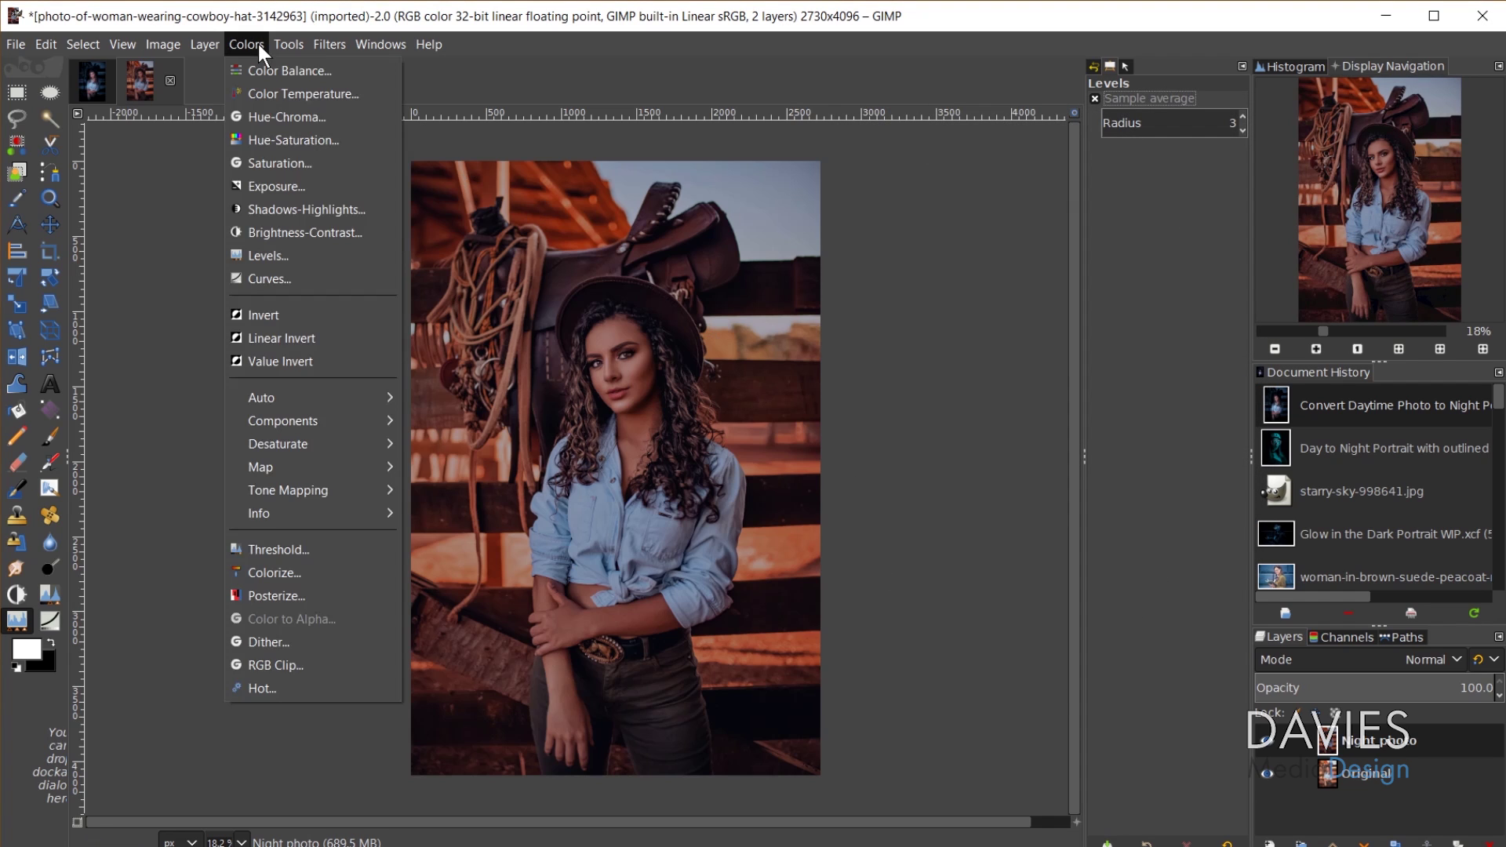
pyautogui.click(285, 574)
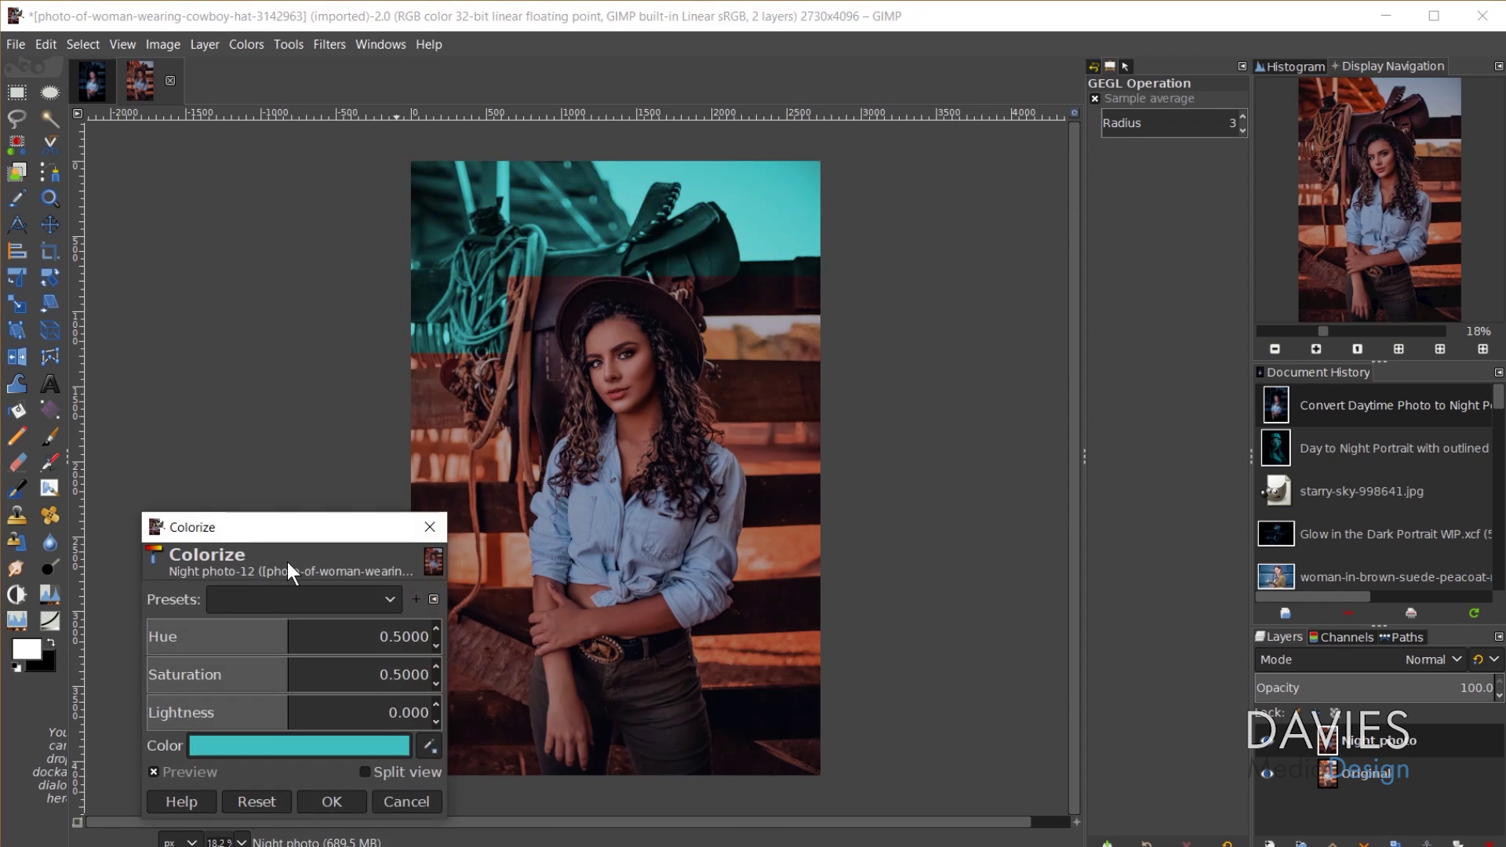
pyautogui.moveTo(288, 528); pyautogui.dragTo(970, 208)
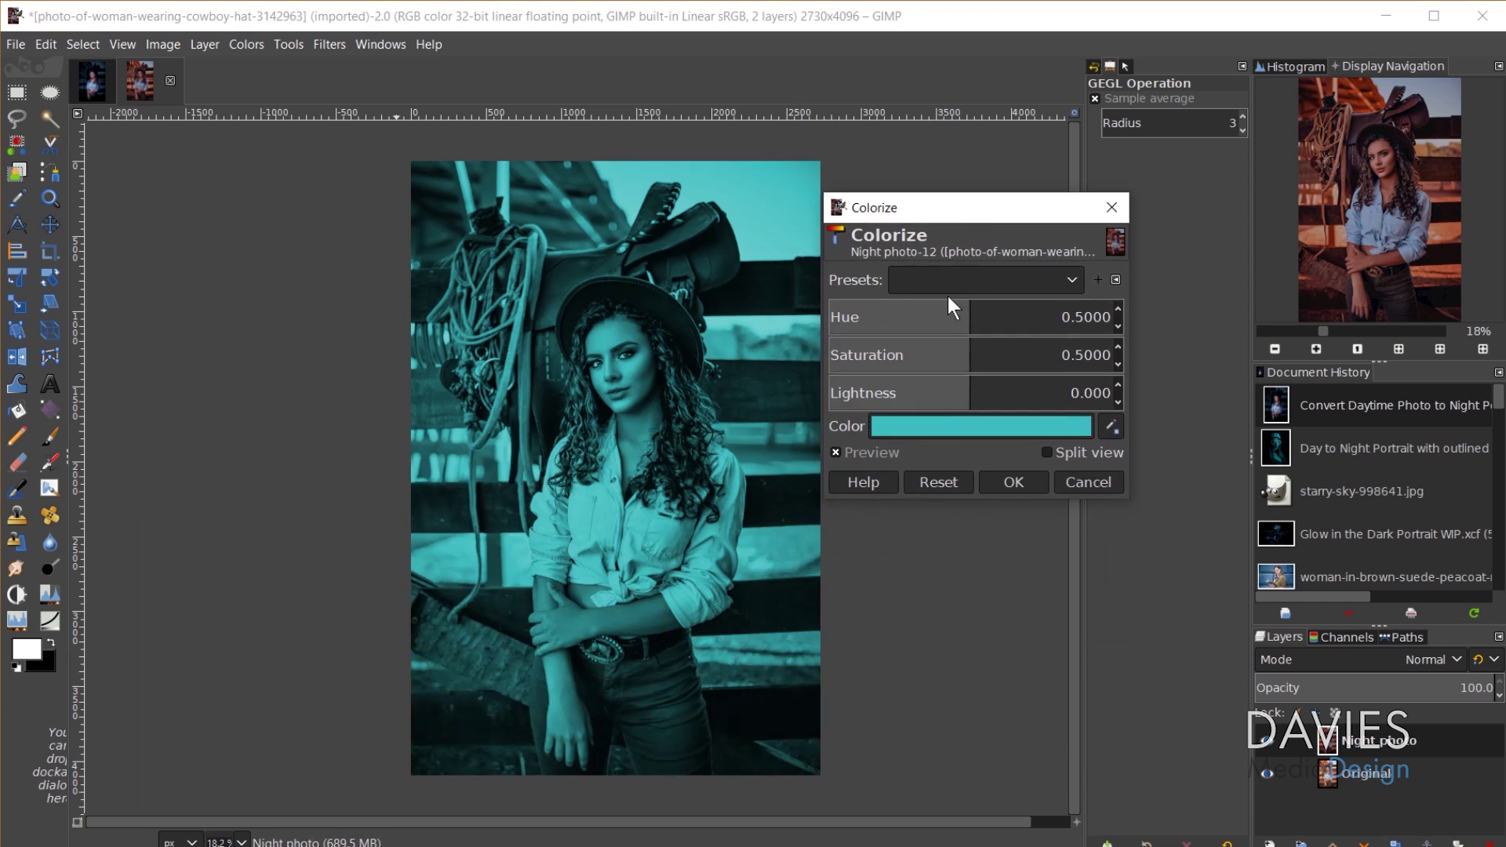
pyautogui.click(957, 424)
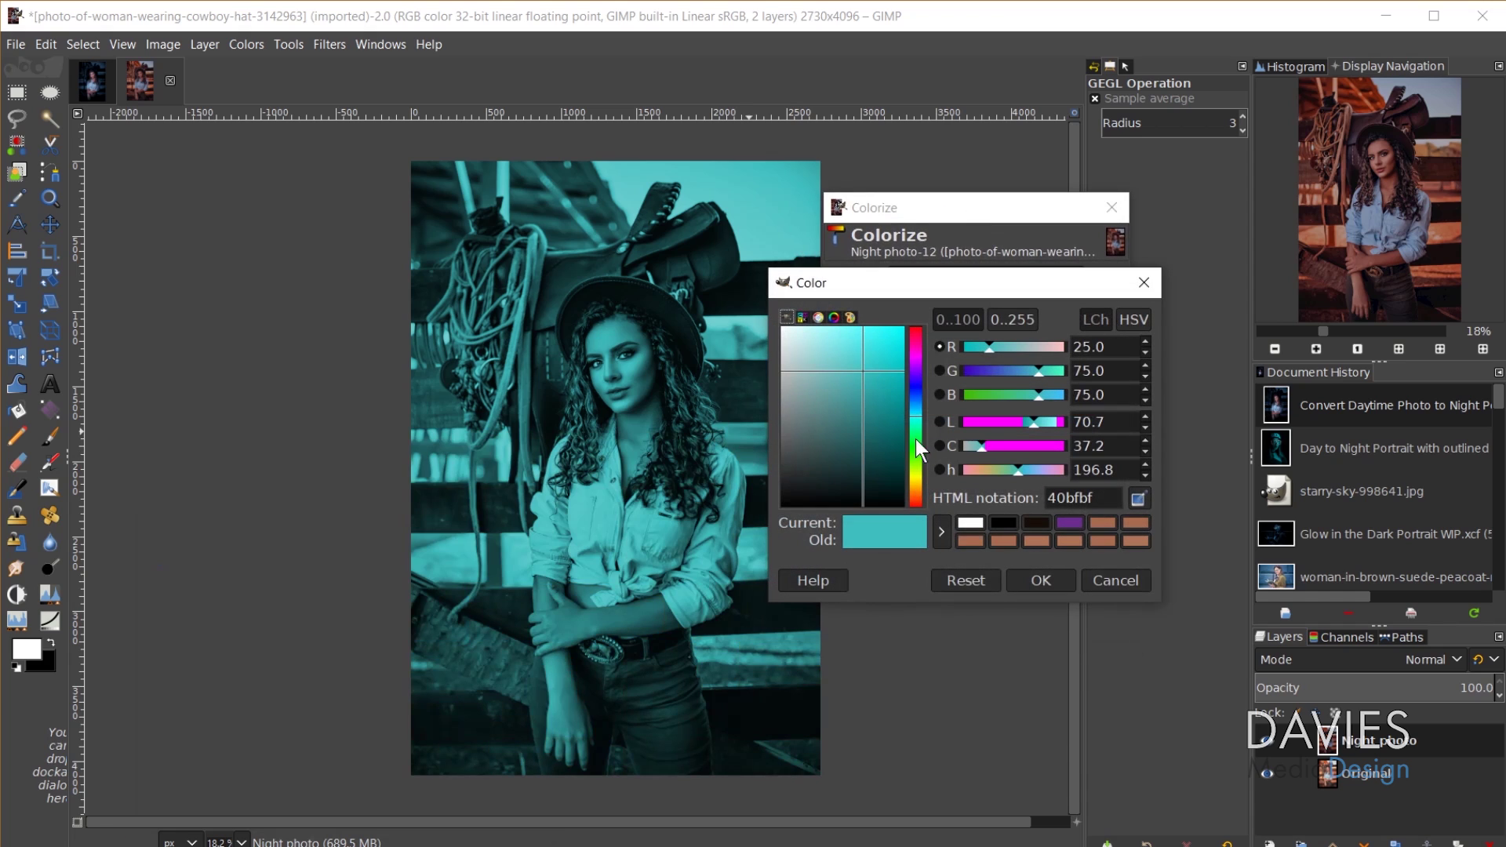
pyautogui.moveTo(910, 282)
pyautogui.mouseDown()
pyautogui.moveTo(896, 493)
pyautogui.moveTo(932, 269)
pyautogui.mouseUp()
pyautogui.moveTo(910, 403); pyautogui.dragTo(864, 384)
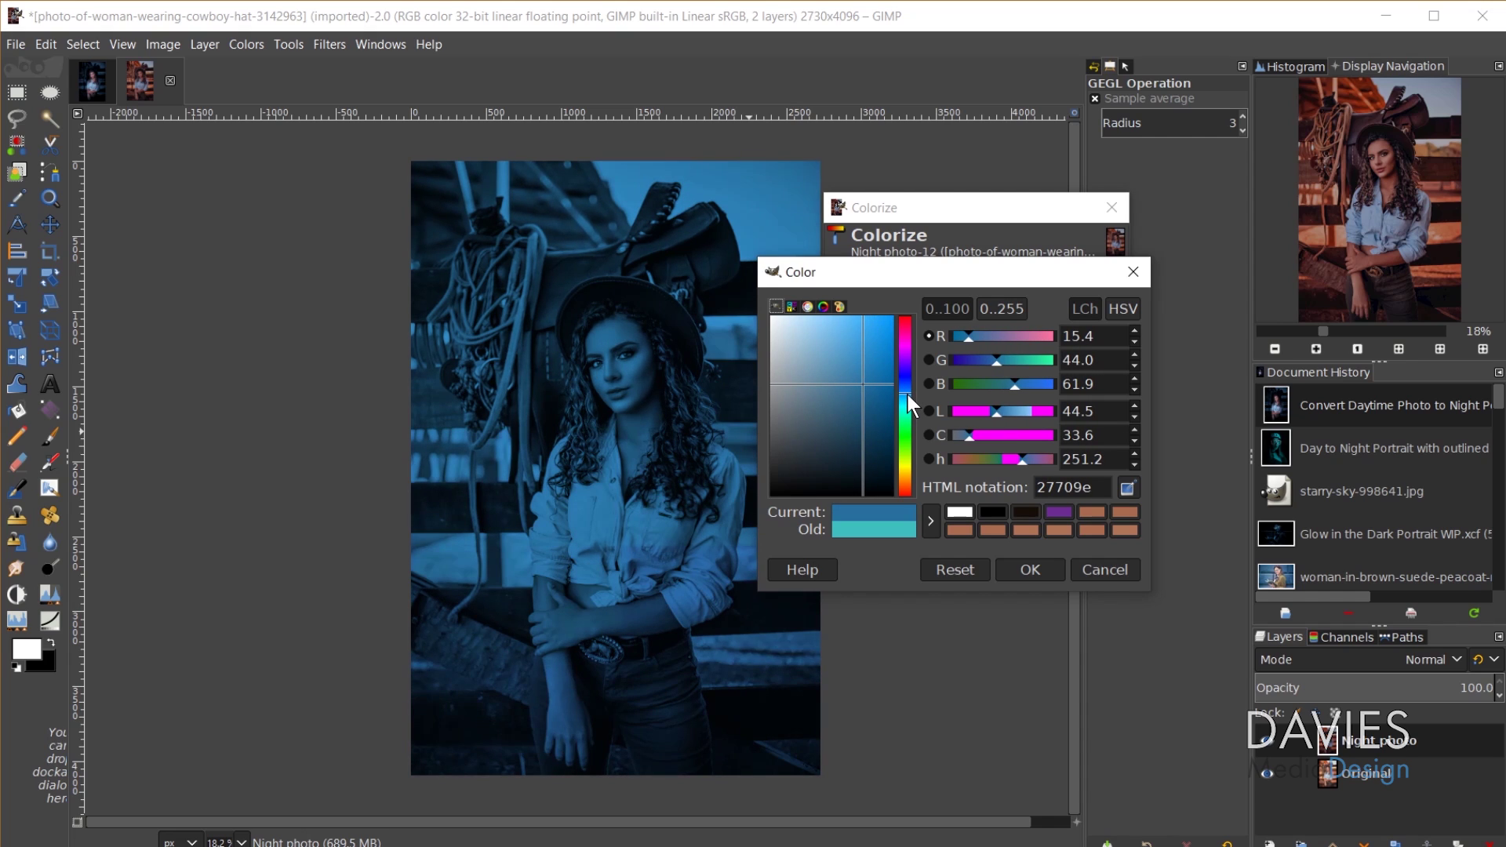
pyautogui.moveTo(867, 281); pyautogui.dragTo(954, 302)
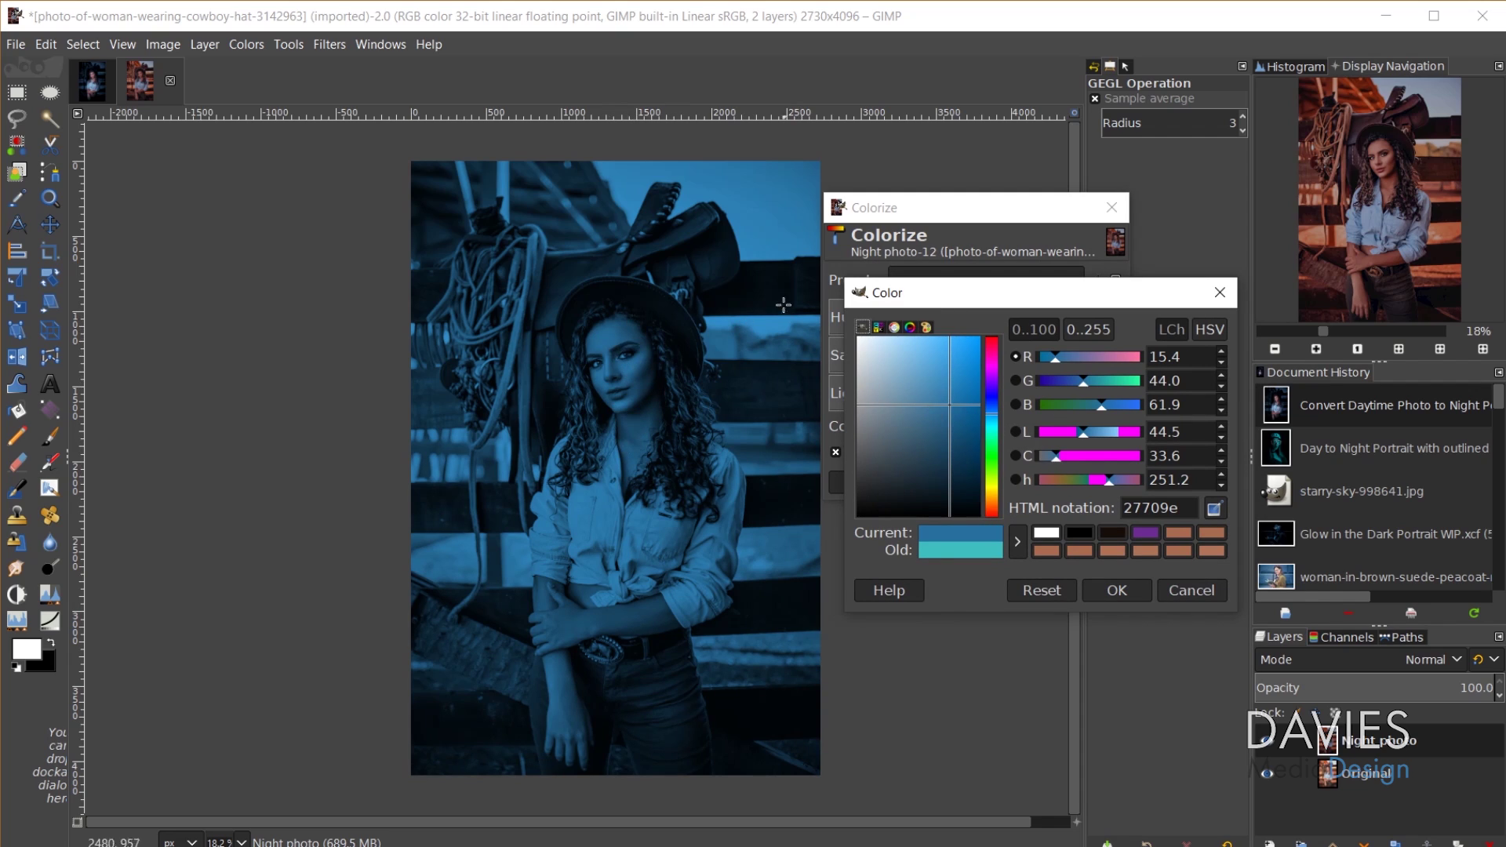
pyautogui.moveTo(949, 402); pyautogui.dragTo(948, 416)
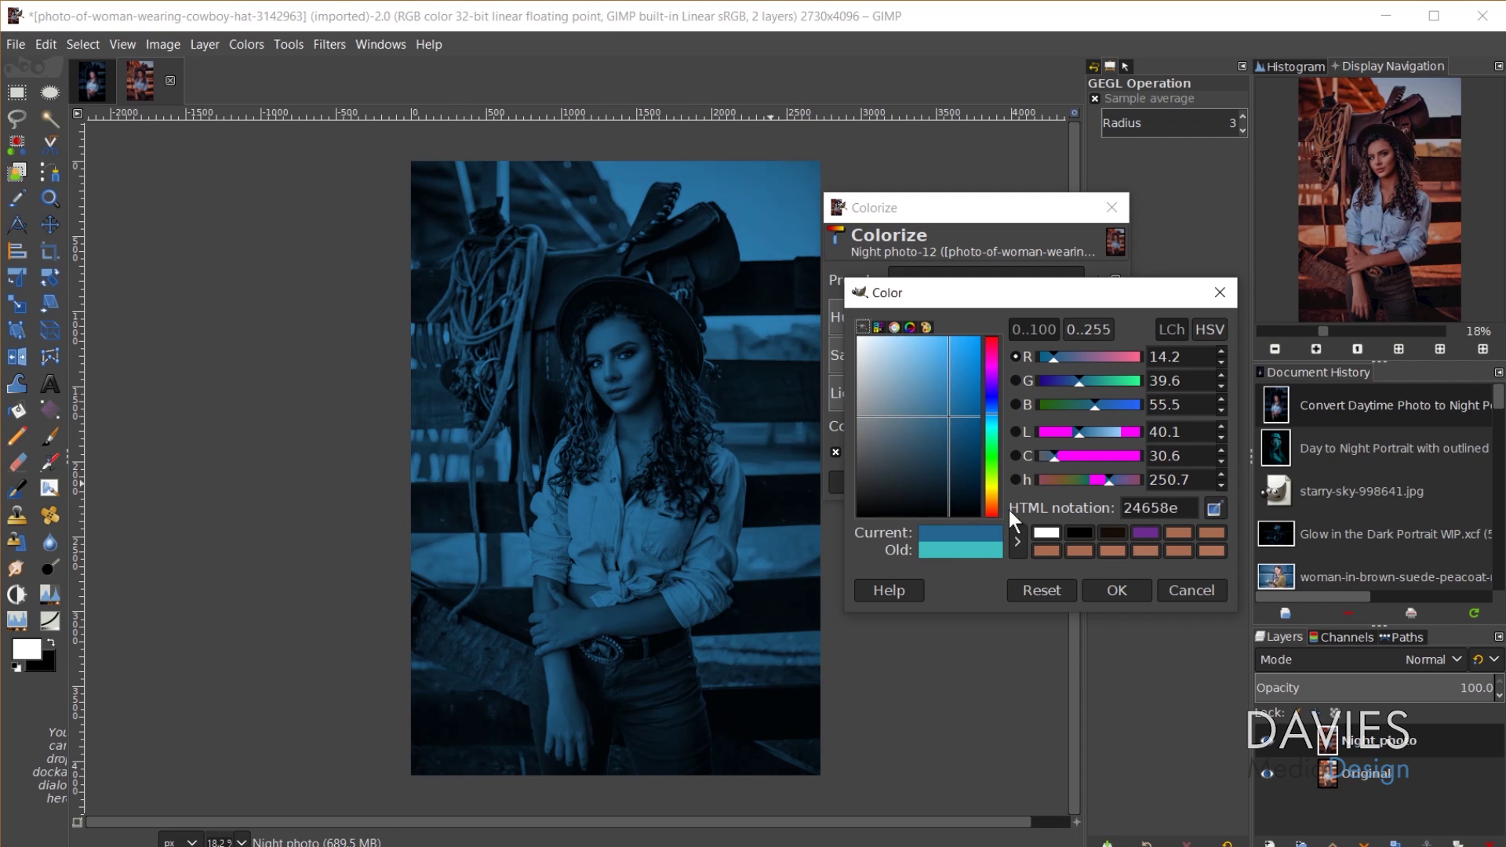
pyautogui.click(1128, 588)
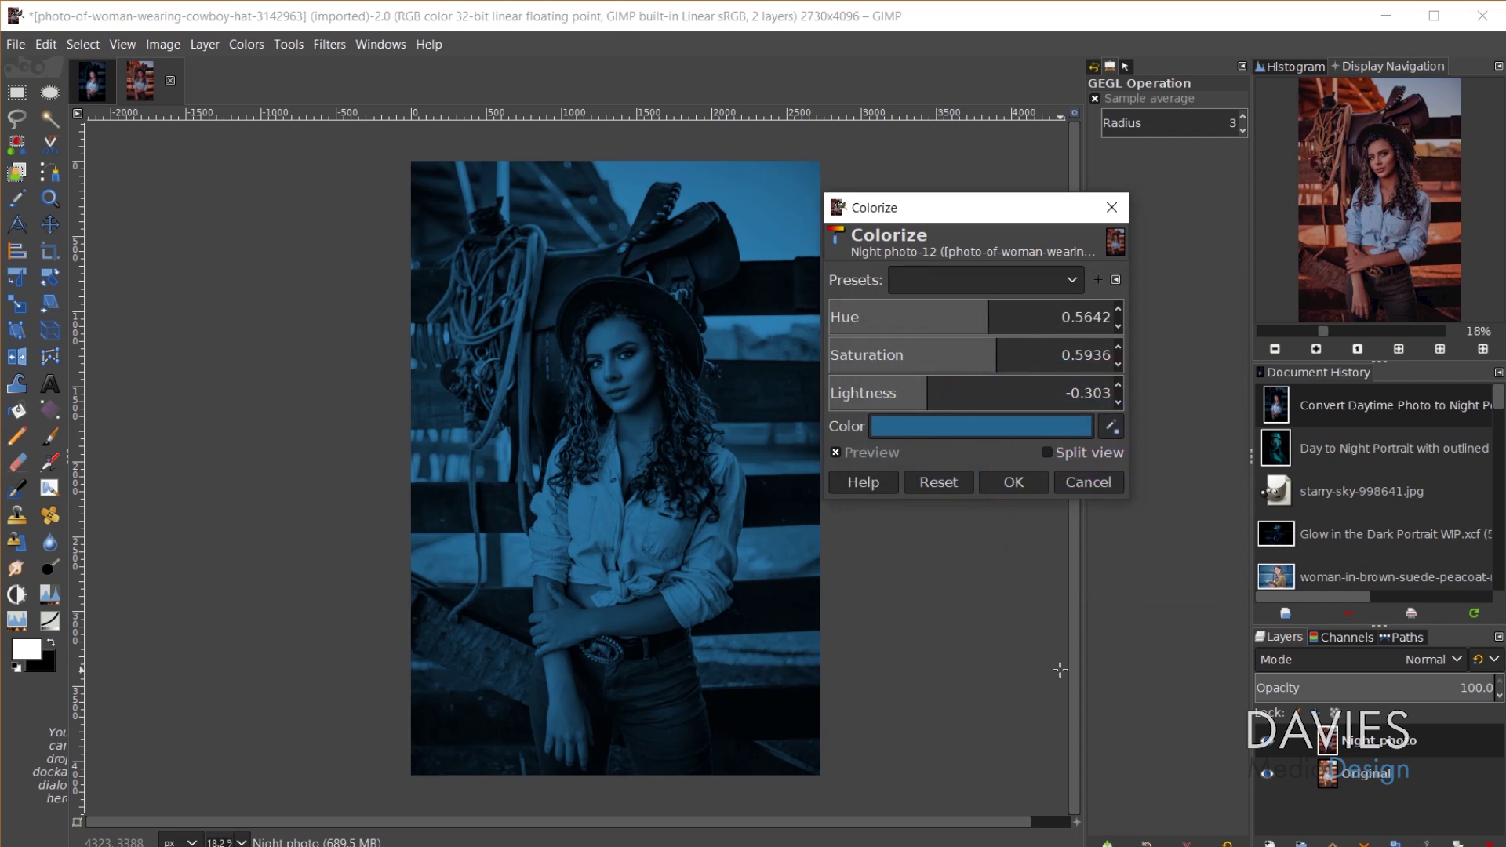
# Step: Set the Colorize adjustment's lightness to -0.390
pyautogui.click(908, 393)
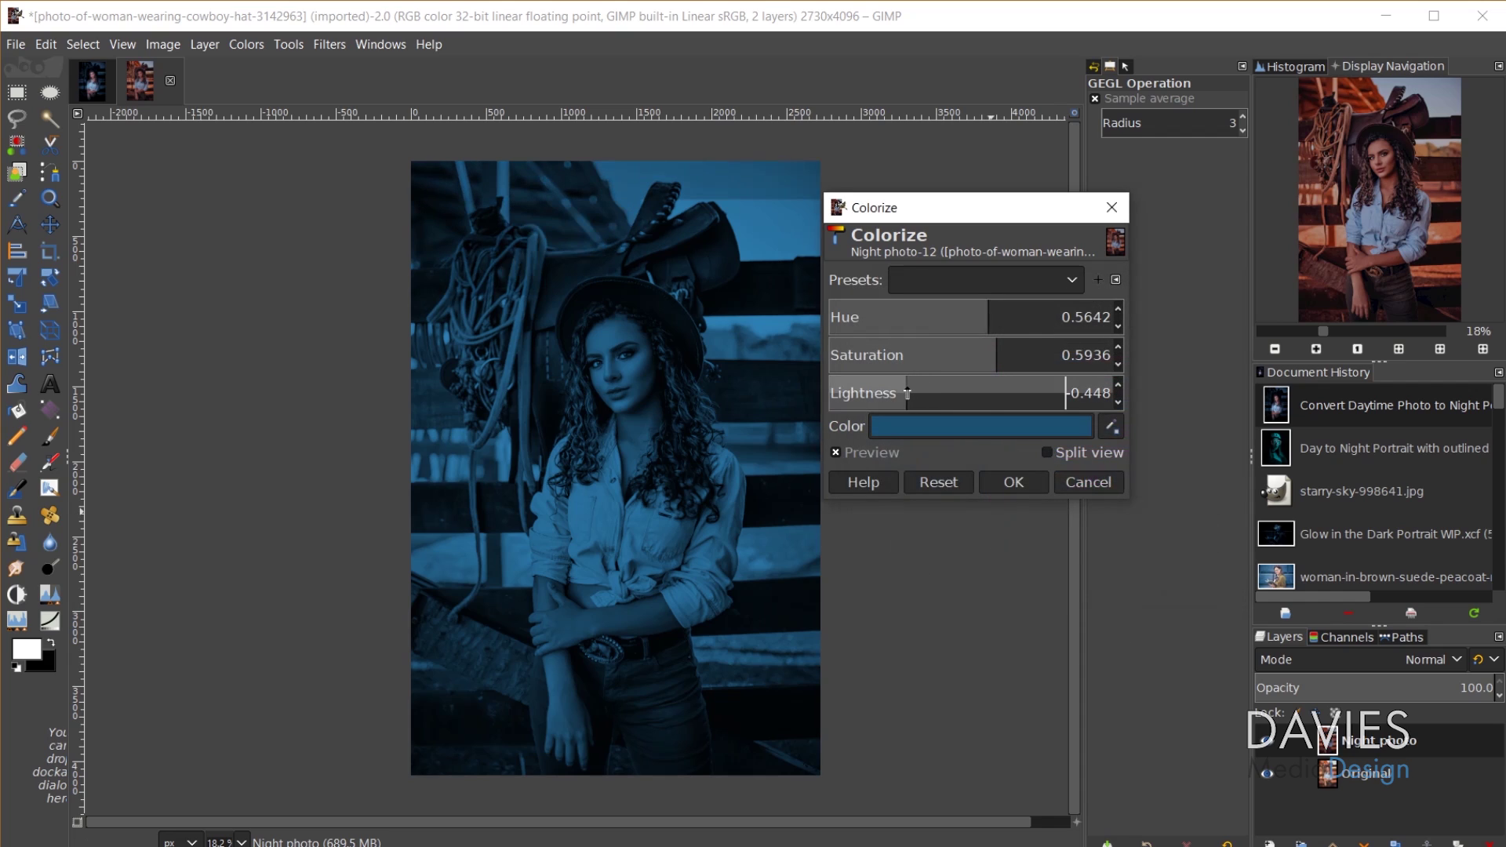
pyautogui.click(910, 393)
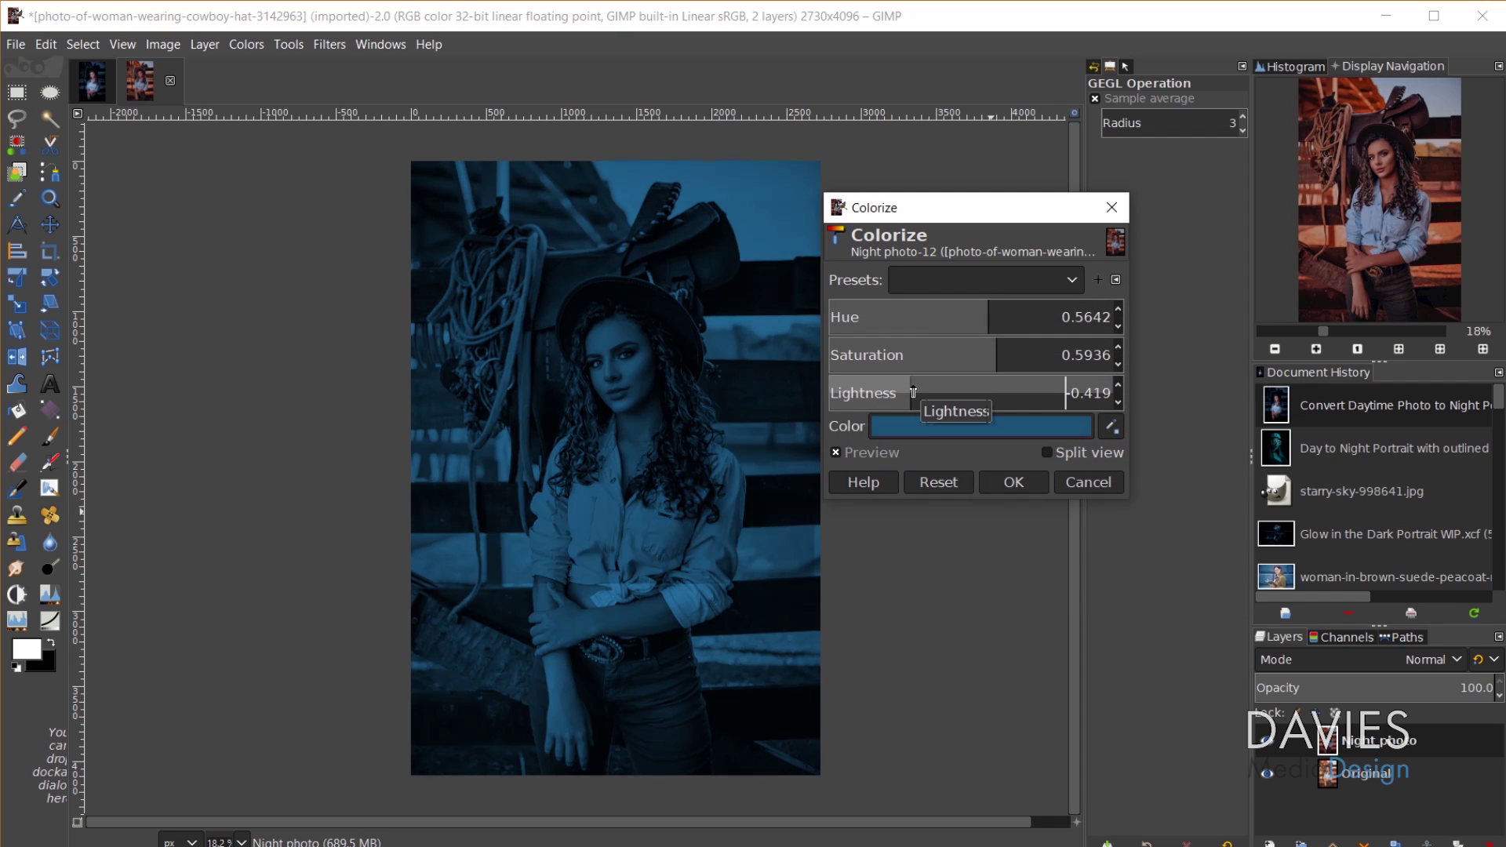
pyautogui.click(914, 393)
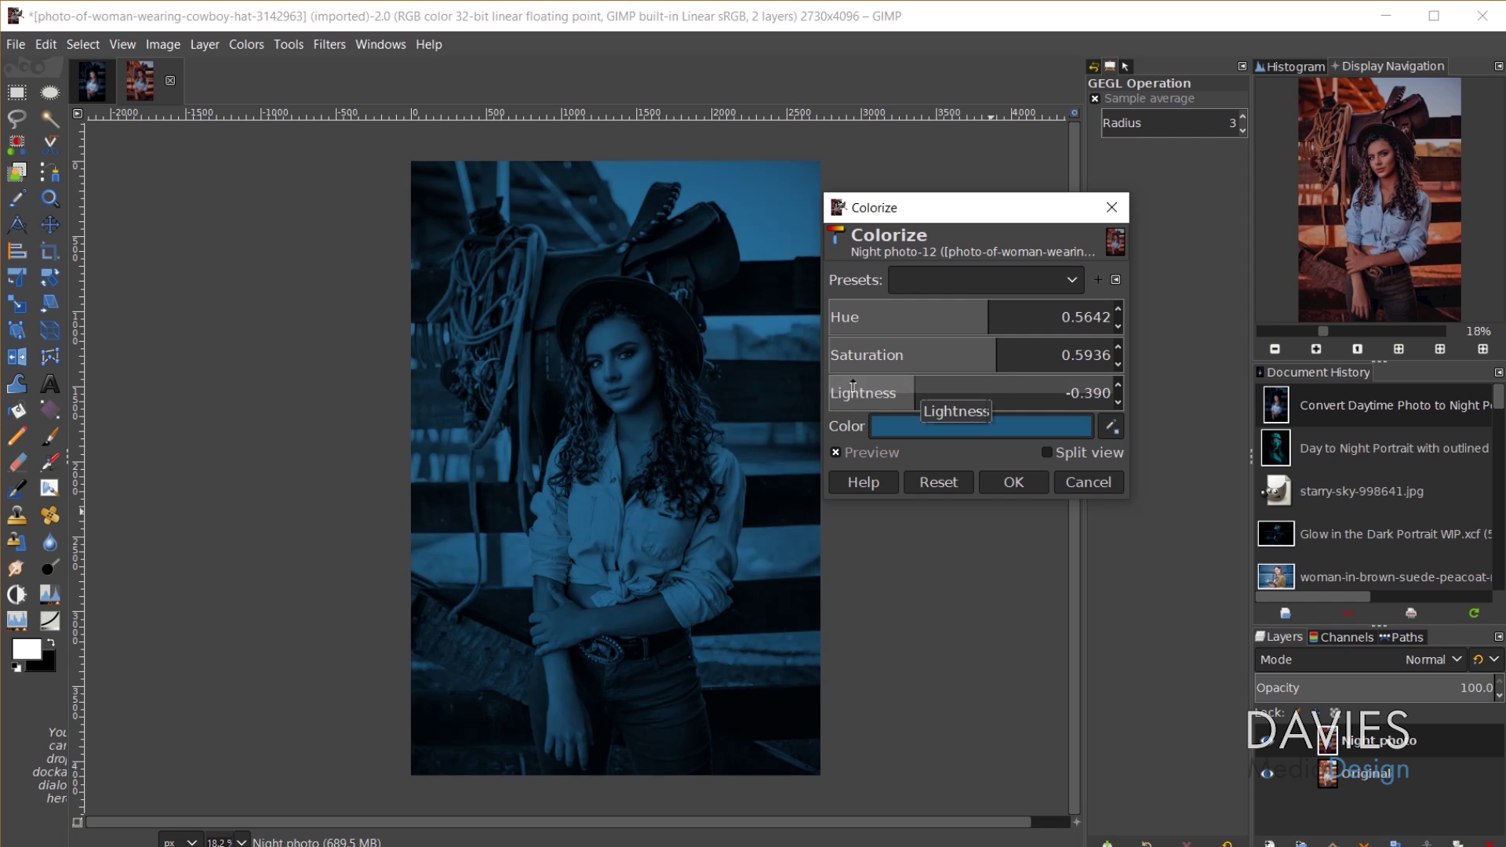
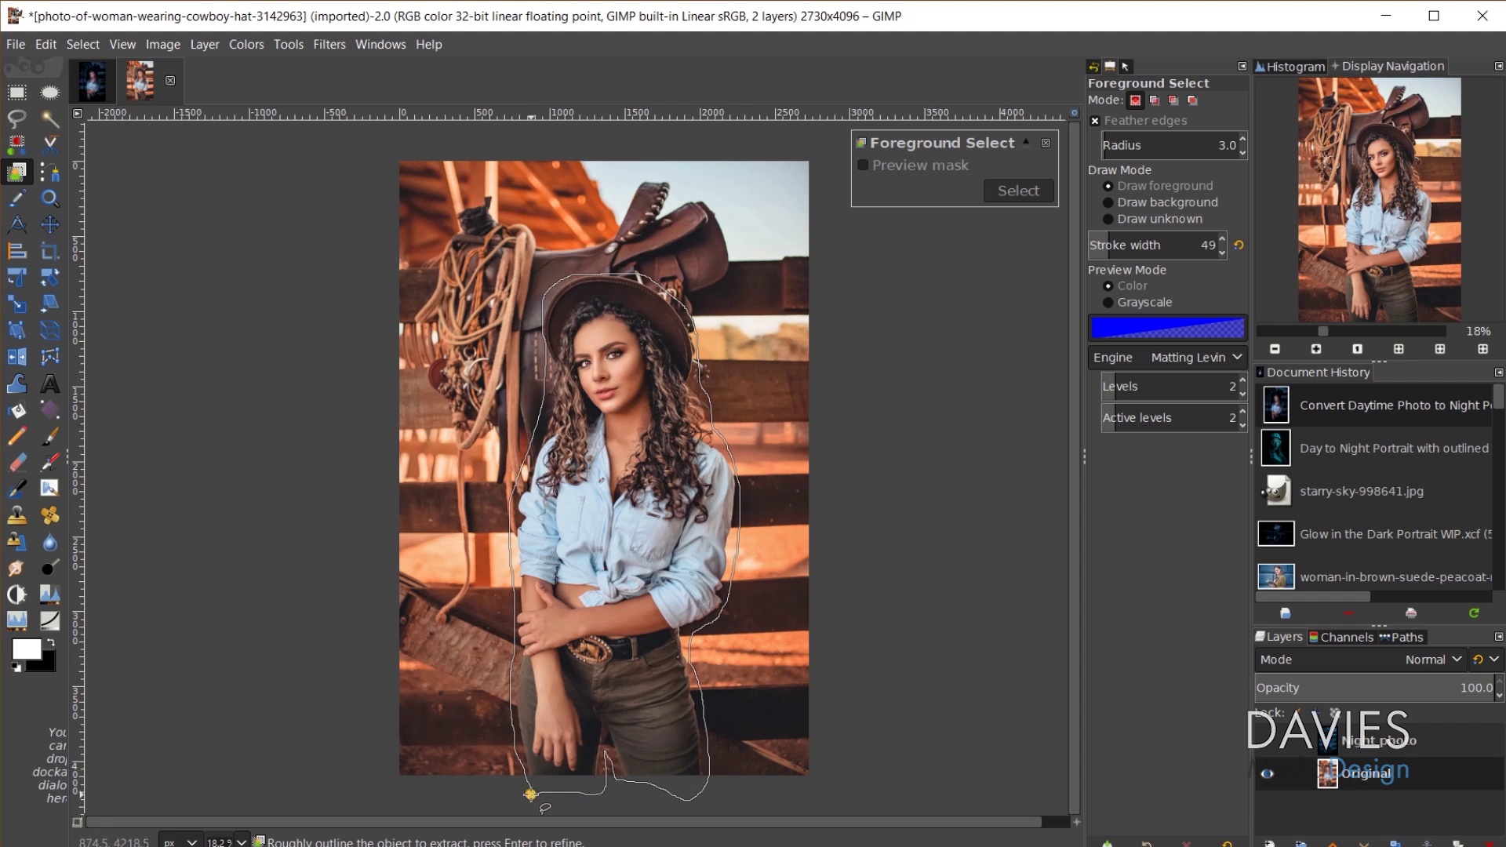
# Step: Paint over the outlined woman on the Original layer as foreground with stroke width 305, preview the mask and turn it into a selection
pyautogui.press('Return')
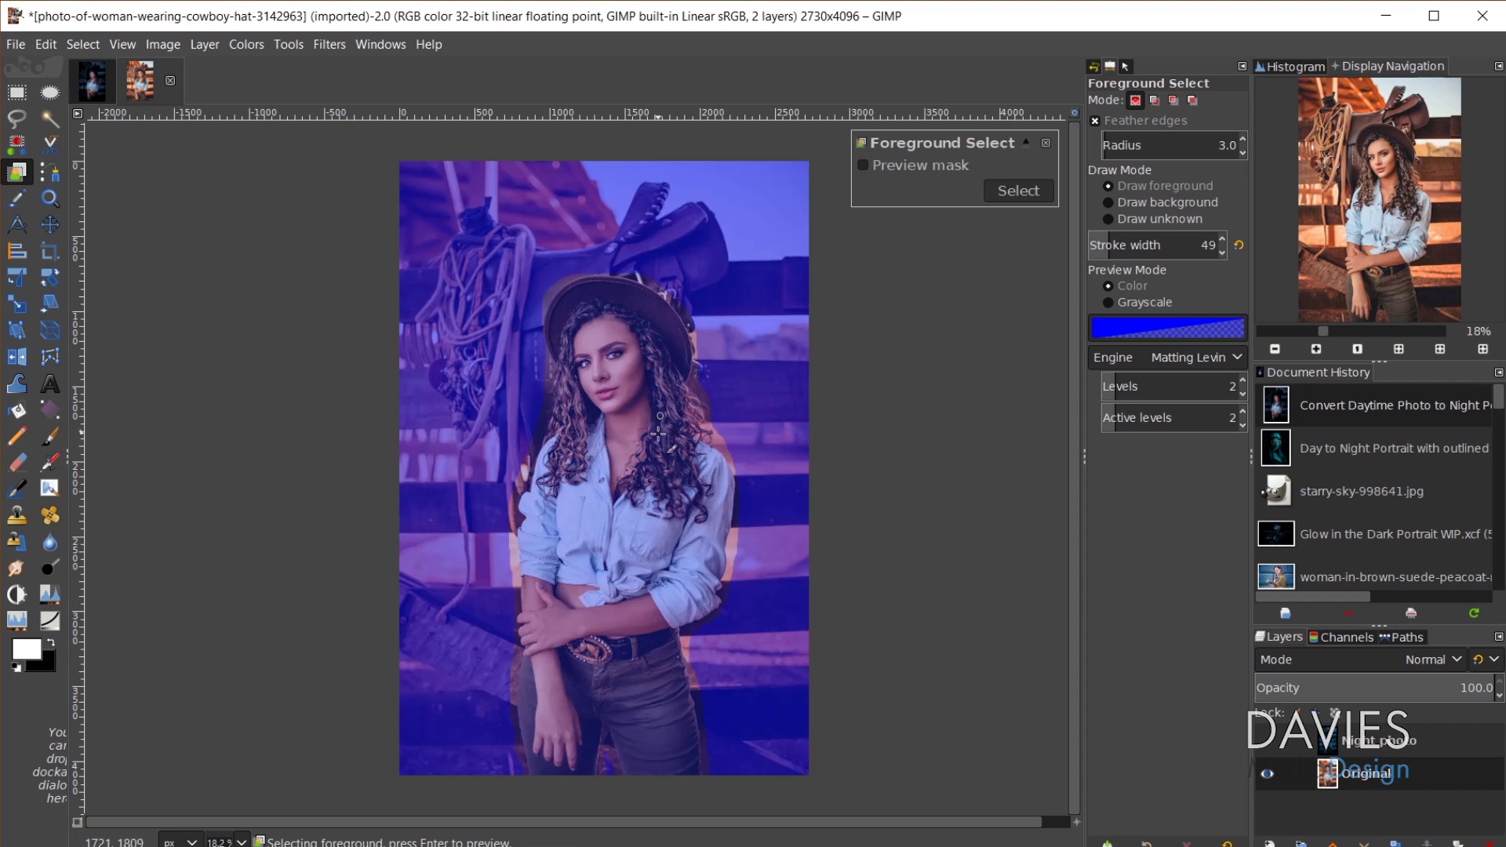
pyautogui.press(']')
pyautogui.press(']')
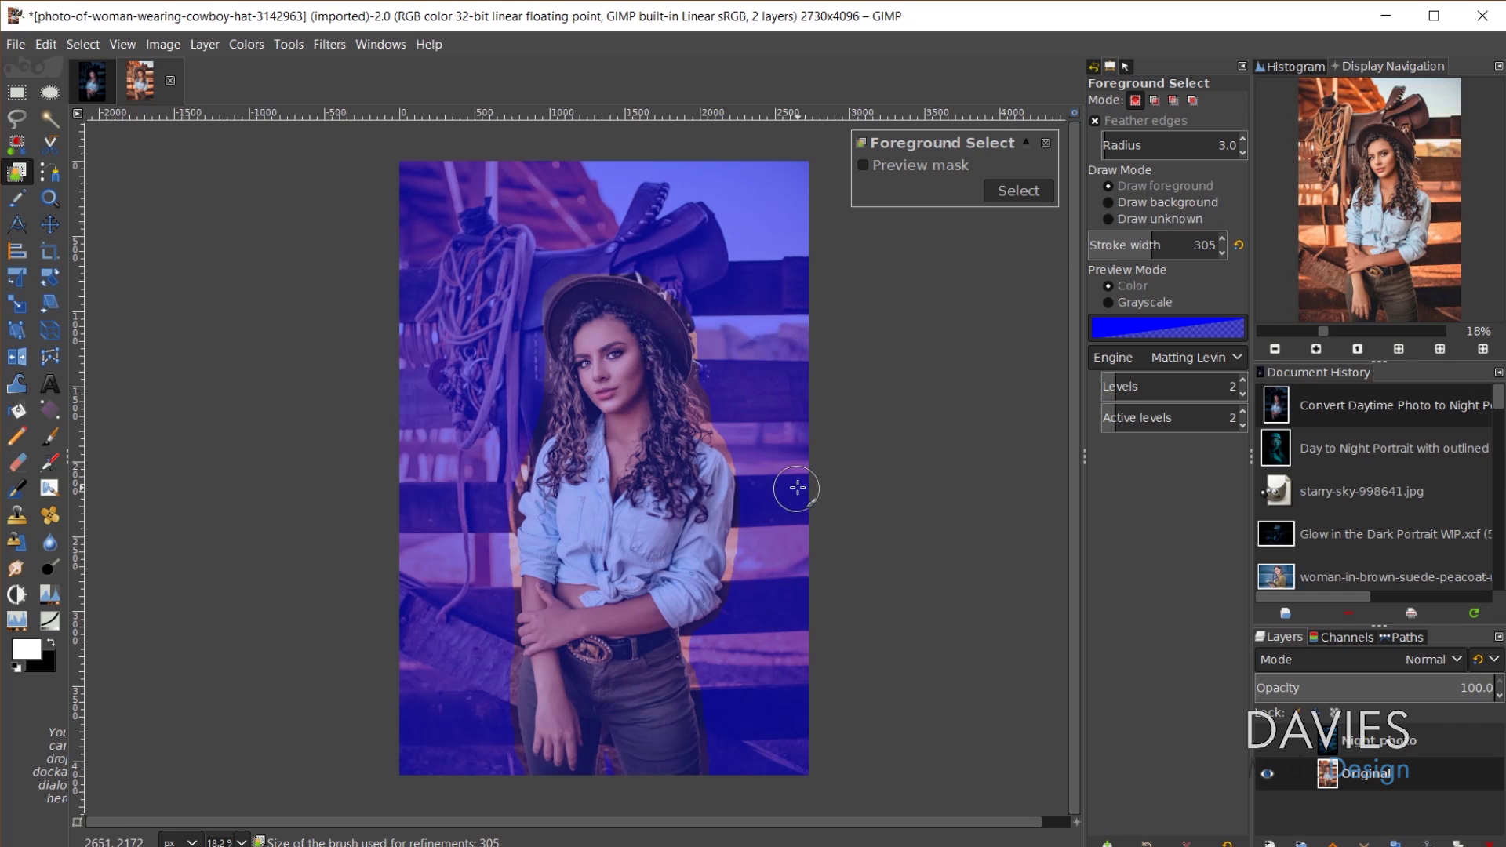
pyautogui.moveTo(598, 377)
pyautogui.mouseDown()
pyautogui.moveTo(582, 312)
pyautogui.moveTo(611, 304)
pyautogui.moveTo(660, 350)
pyautogui.moveTo(614, 338)
pyautogui.moveTo(630, 373)
pyautogui.moveTo(613, 449)
pyautogui.moveTo(592, 432)
pyautogui.moveTo(591, 396)
pyautogui.moveTo(558, 589)
pyautogui.moveTo(558, 770)
pyautogui.moveTo(600, 630)
pyautogui.moveTo(668, 766)
pyautogui.moveTo(616, 592)
pyautogui.moveTo(573, 581)
pyautogui.moveTo(590, 585)
pyautogui.moveTo(620, 440)
pyautogui.moveTo(577, 597)
pyautogui.moveTo(553, 524)
pyautogui.moveTo(593, 444)
pyautogui.moveTo(689, 469)
pyautogui.moveTo(693, 533)
pyautogui.moveTo(670, 597)
pyautogui.moveTo(626, 585)
pyautogui.moveTo(632, 516)
pyautogui.moveTo(637, 655)
pyautogui.mouseUp()
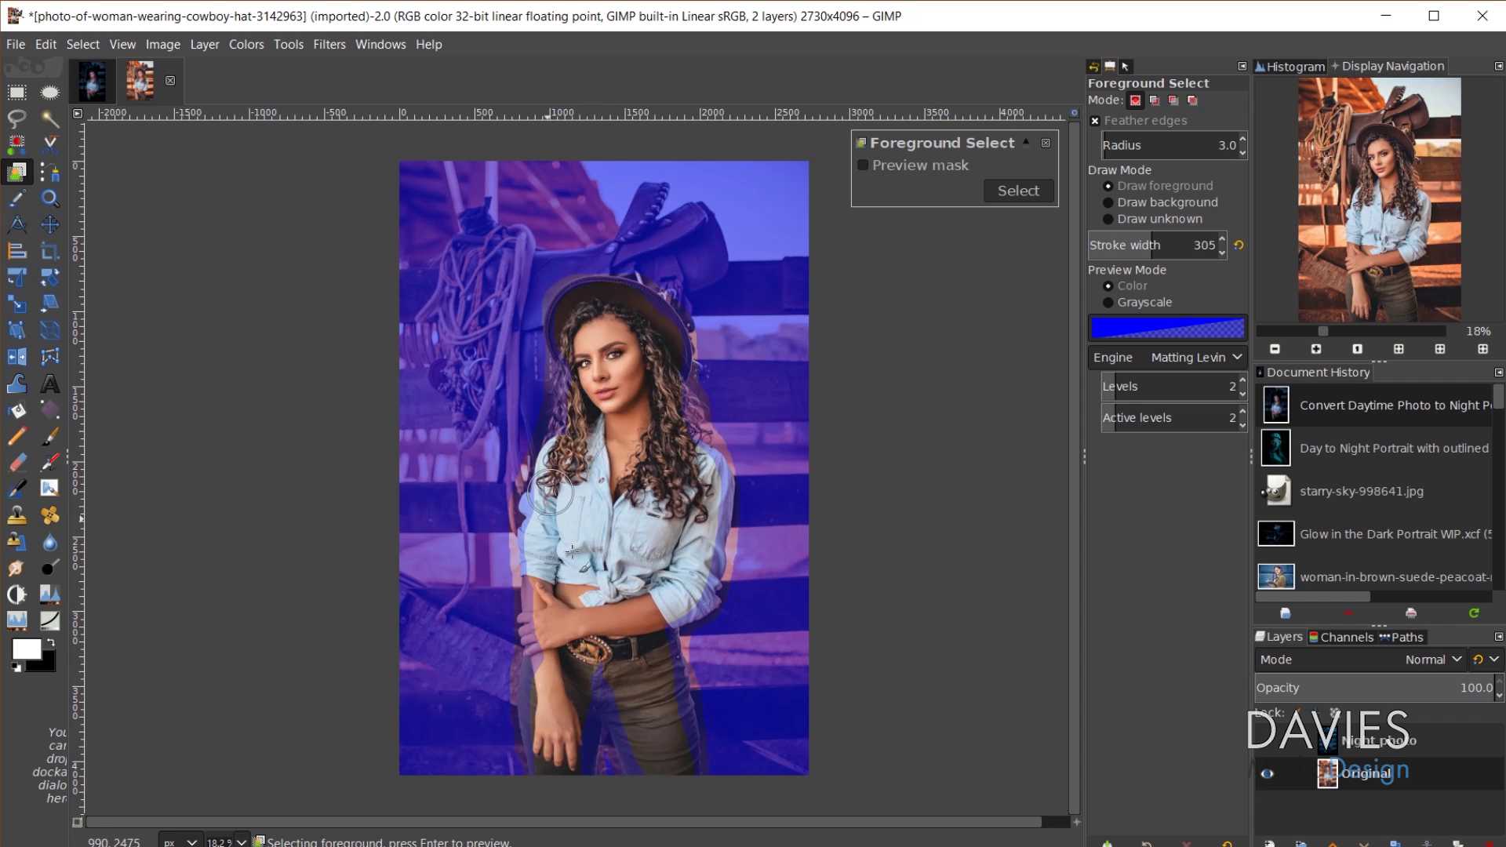
pyautogui.click(587, 450)
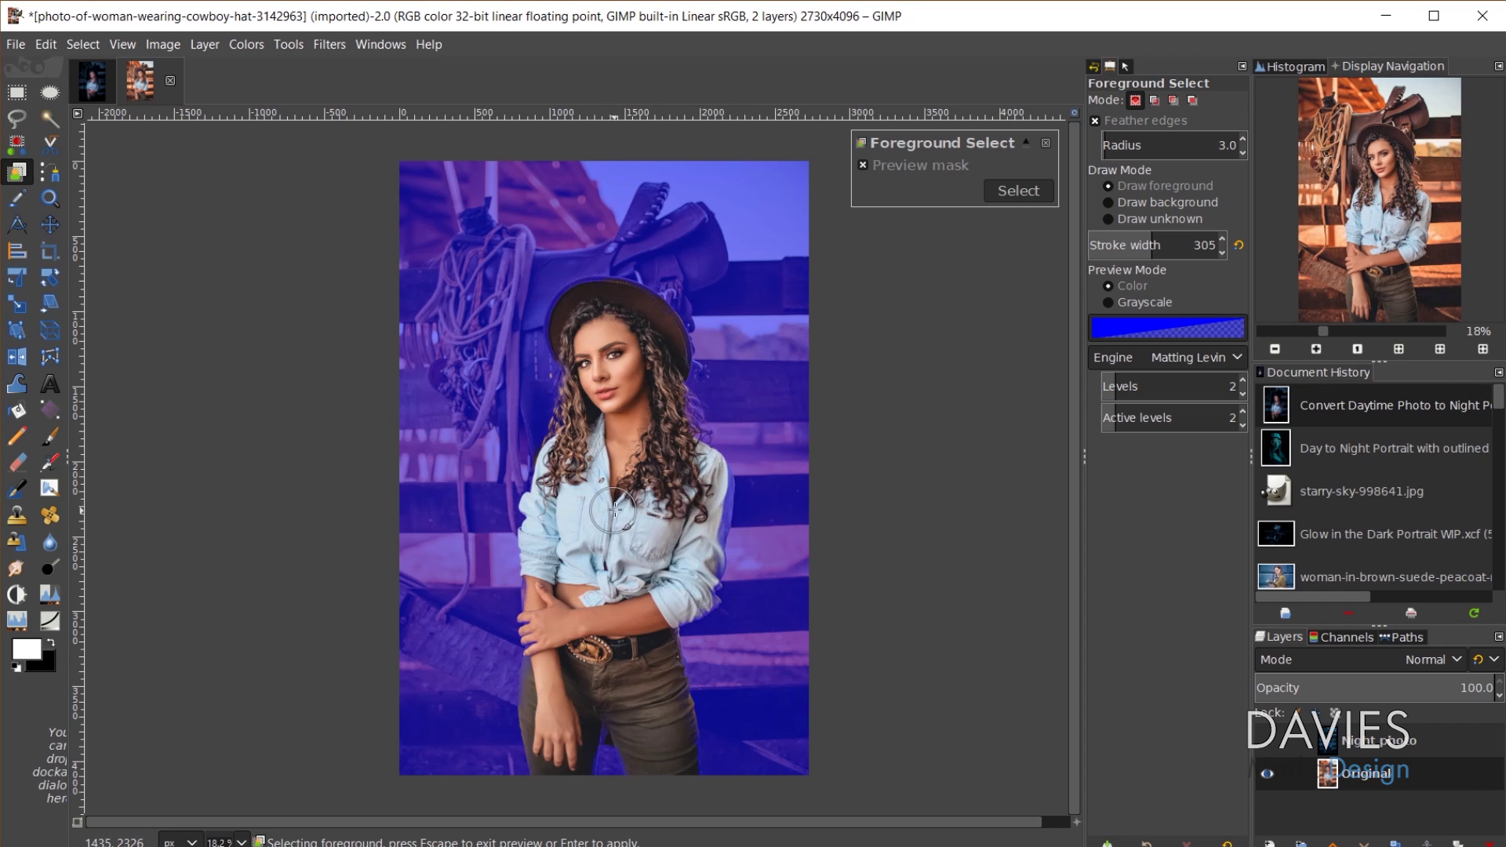
pyautogui.press('Return')
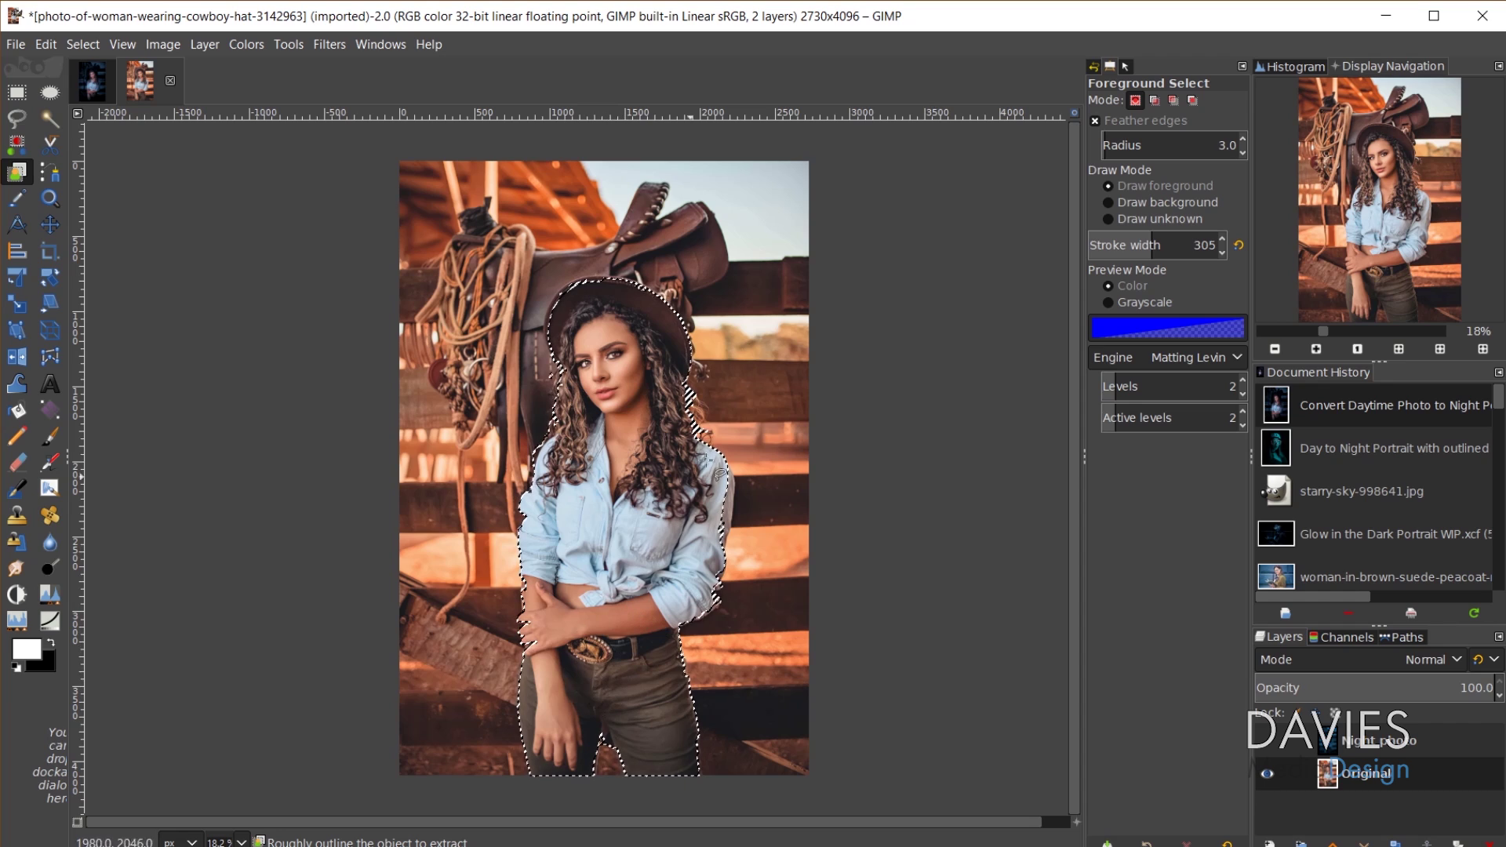
# Step: Show the Night photo layer and add a layer mask to it, initialized from the selection and inverted
pyautogui.click(1269, 742)
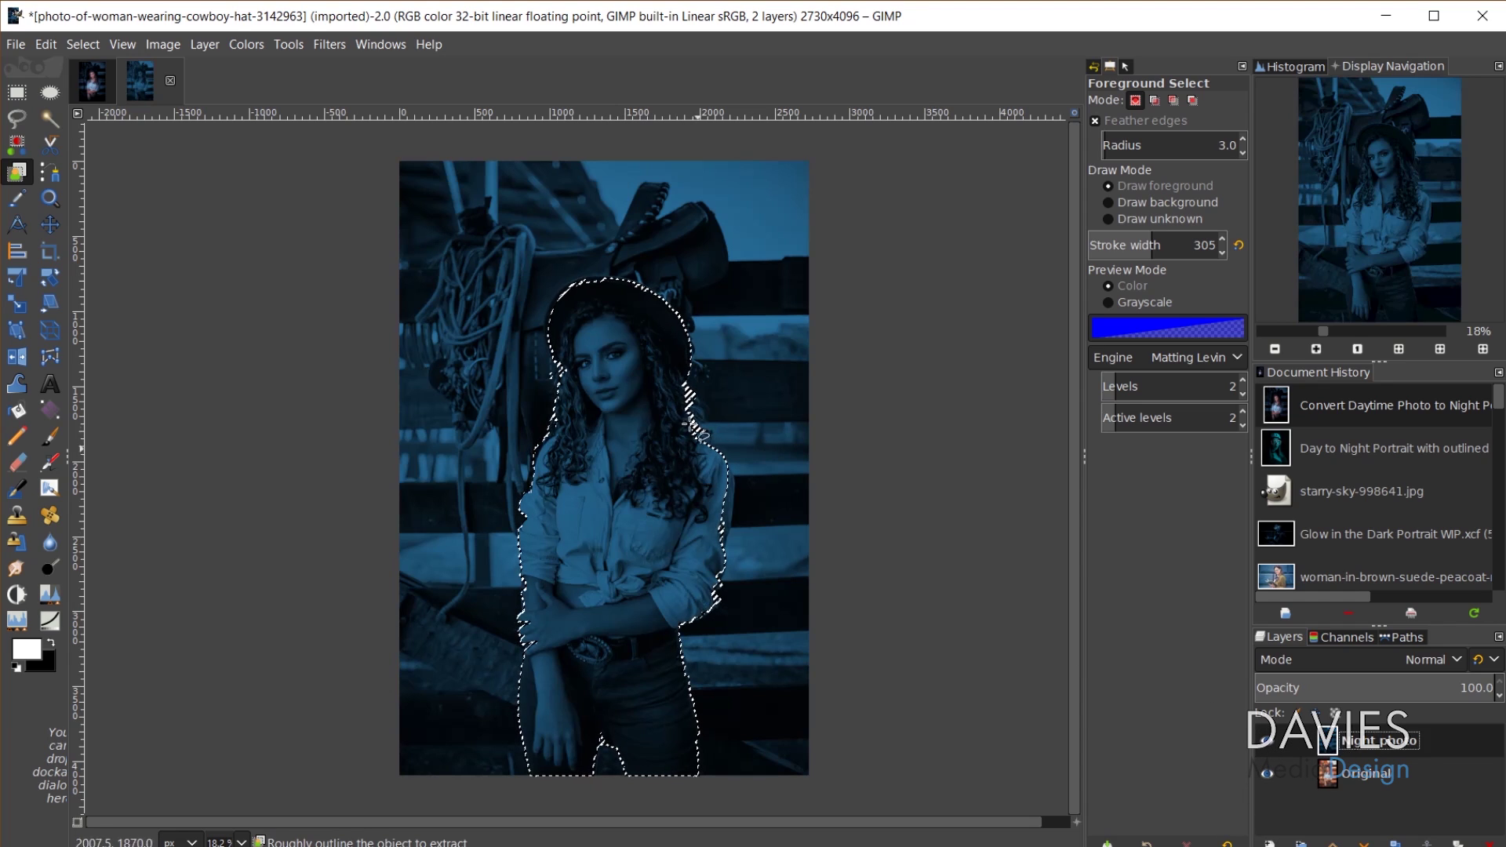
pyautogui.rightClick(1334, 741)
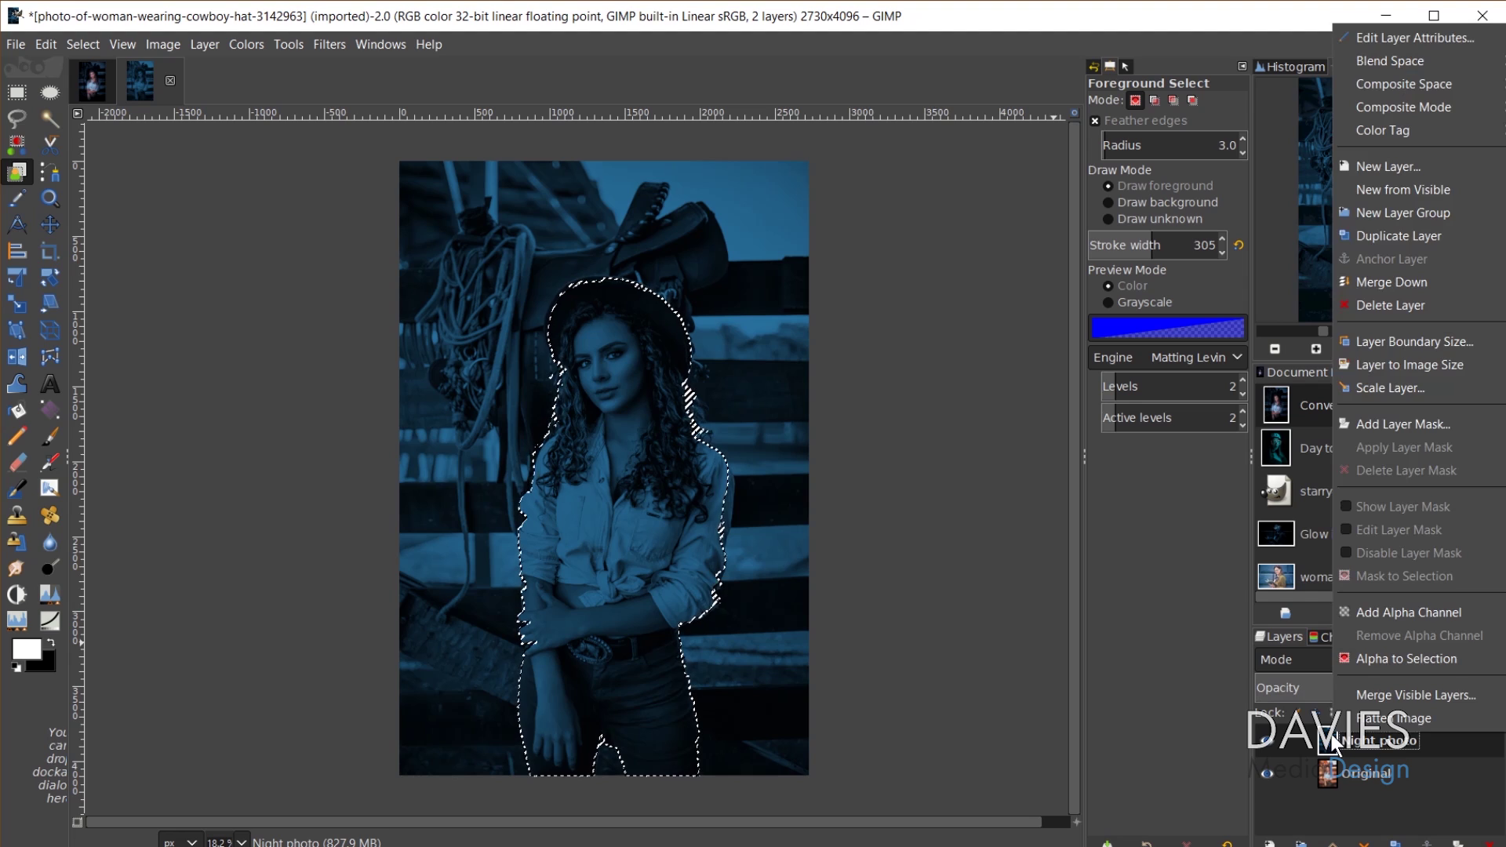
pyautogui.click(1433, 420)
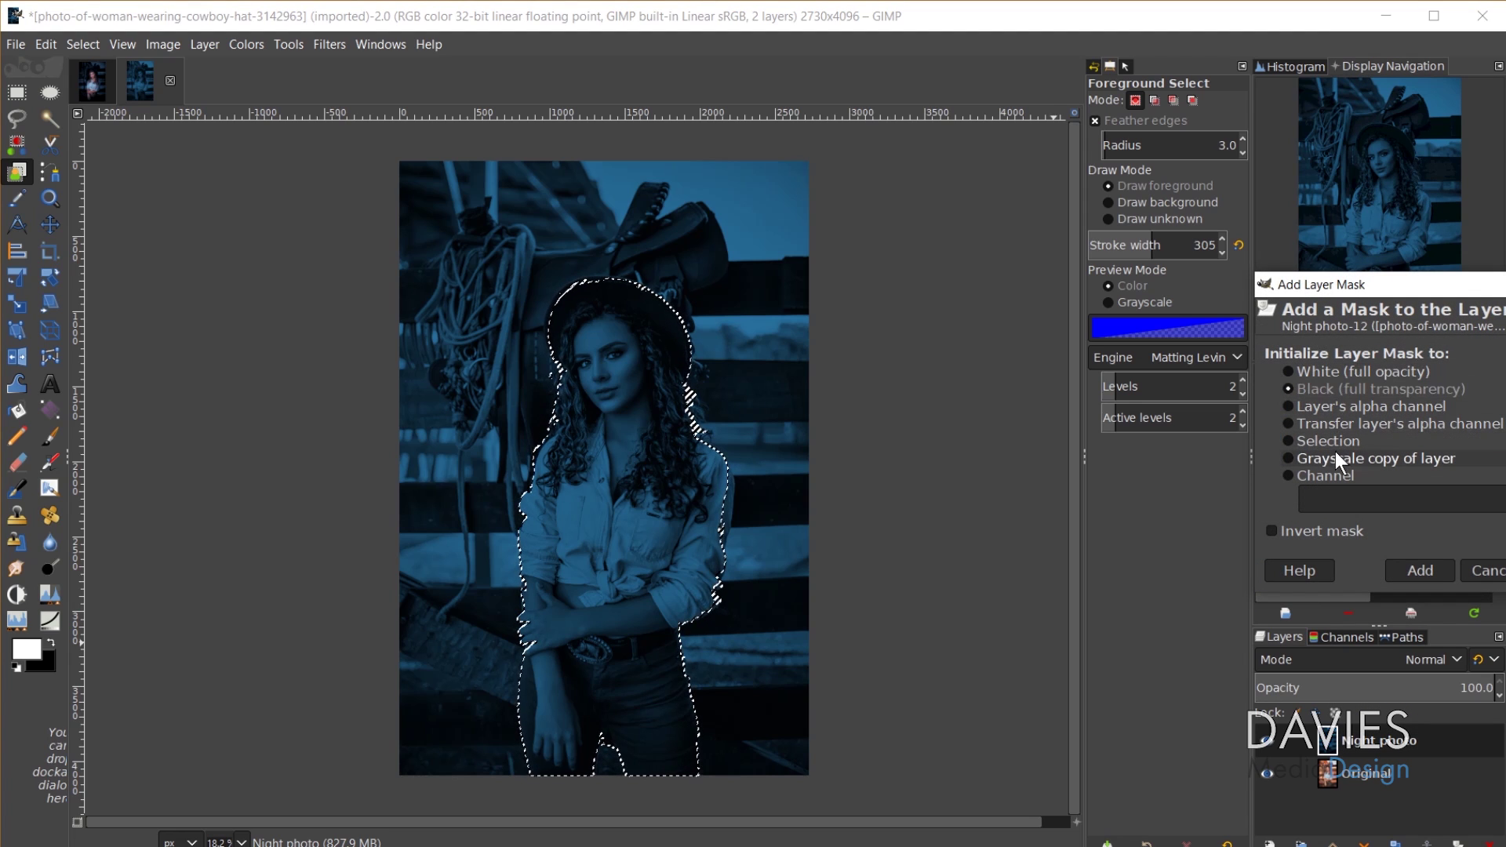
pyautogui.click(1315, 441)
pyautogui.click(1349, 531)
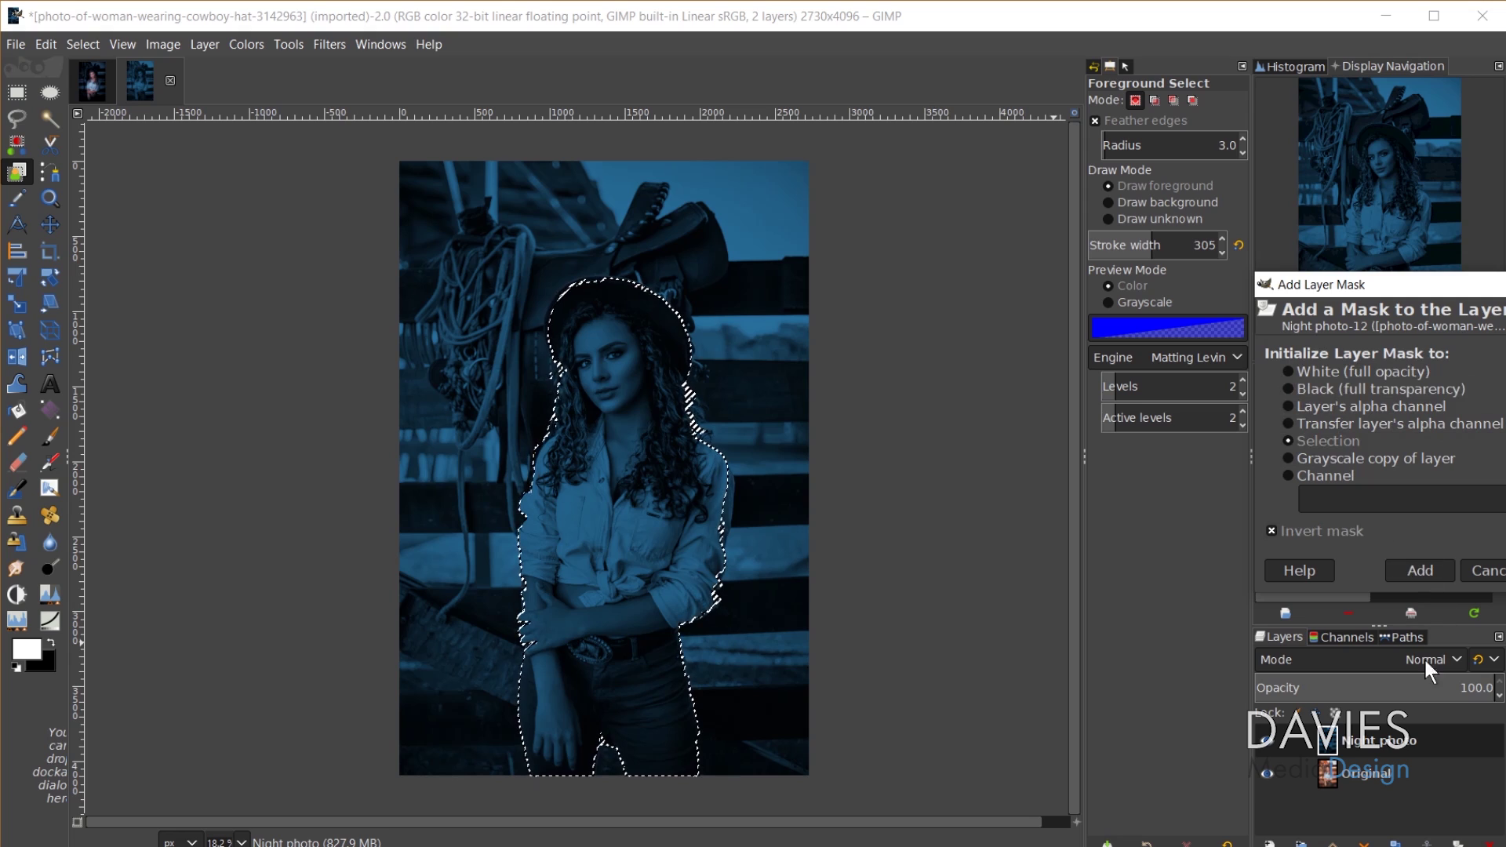
pyautogui.click(1436, 566)
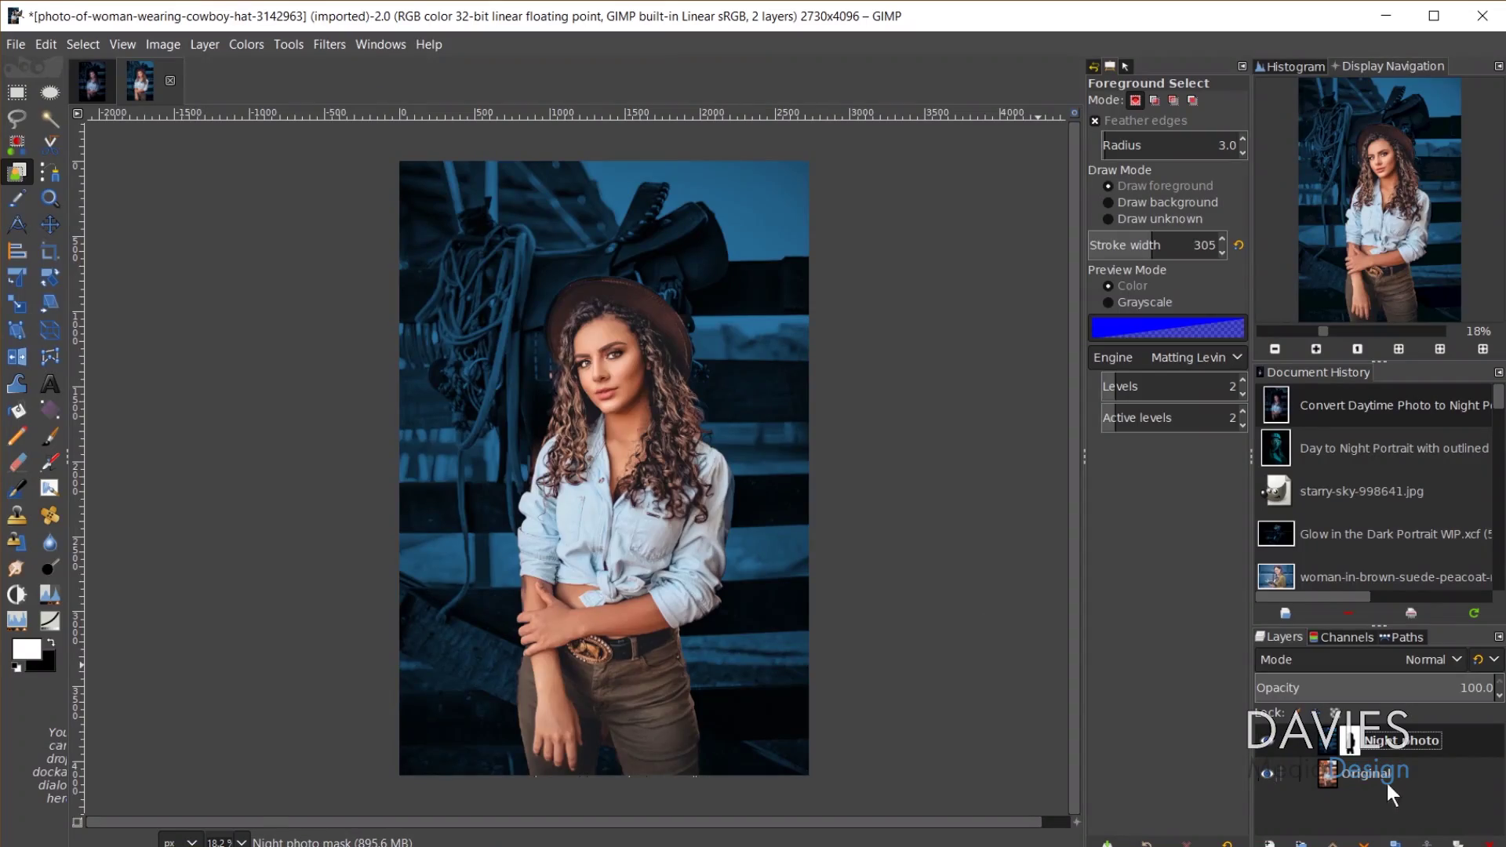
# Step: Start a Levels adjustment on the Original layer and lower the Value channel's output white point to 84.96
pyautogui.click(1340, 774)
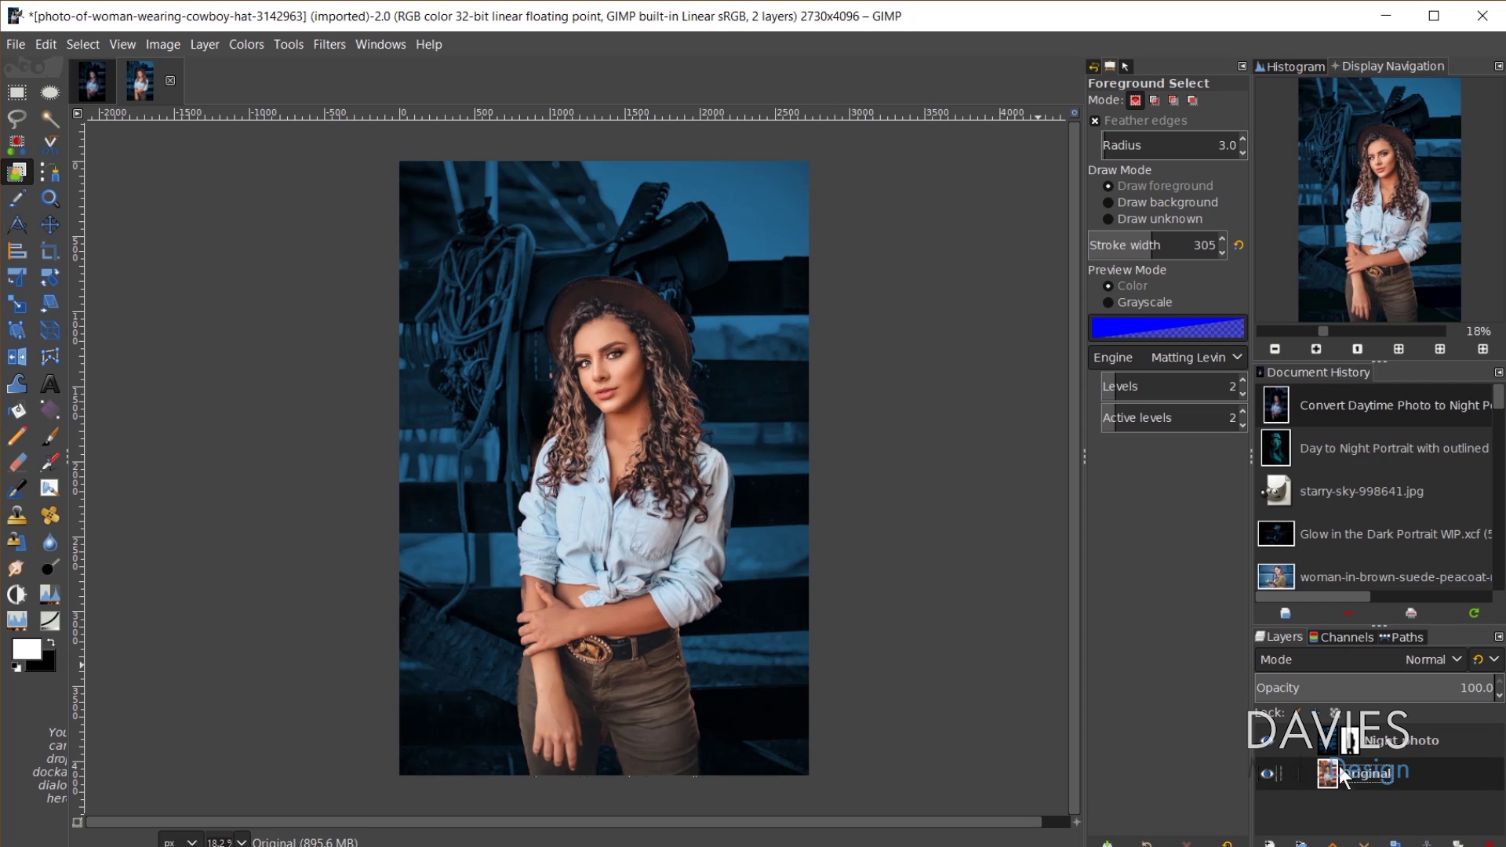
pyautogui.click(257, 45)
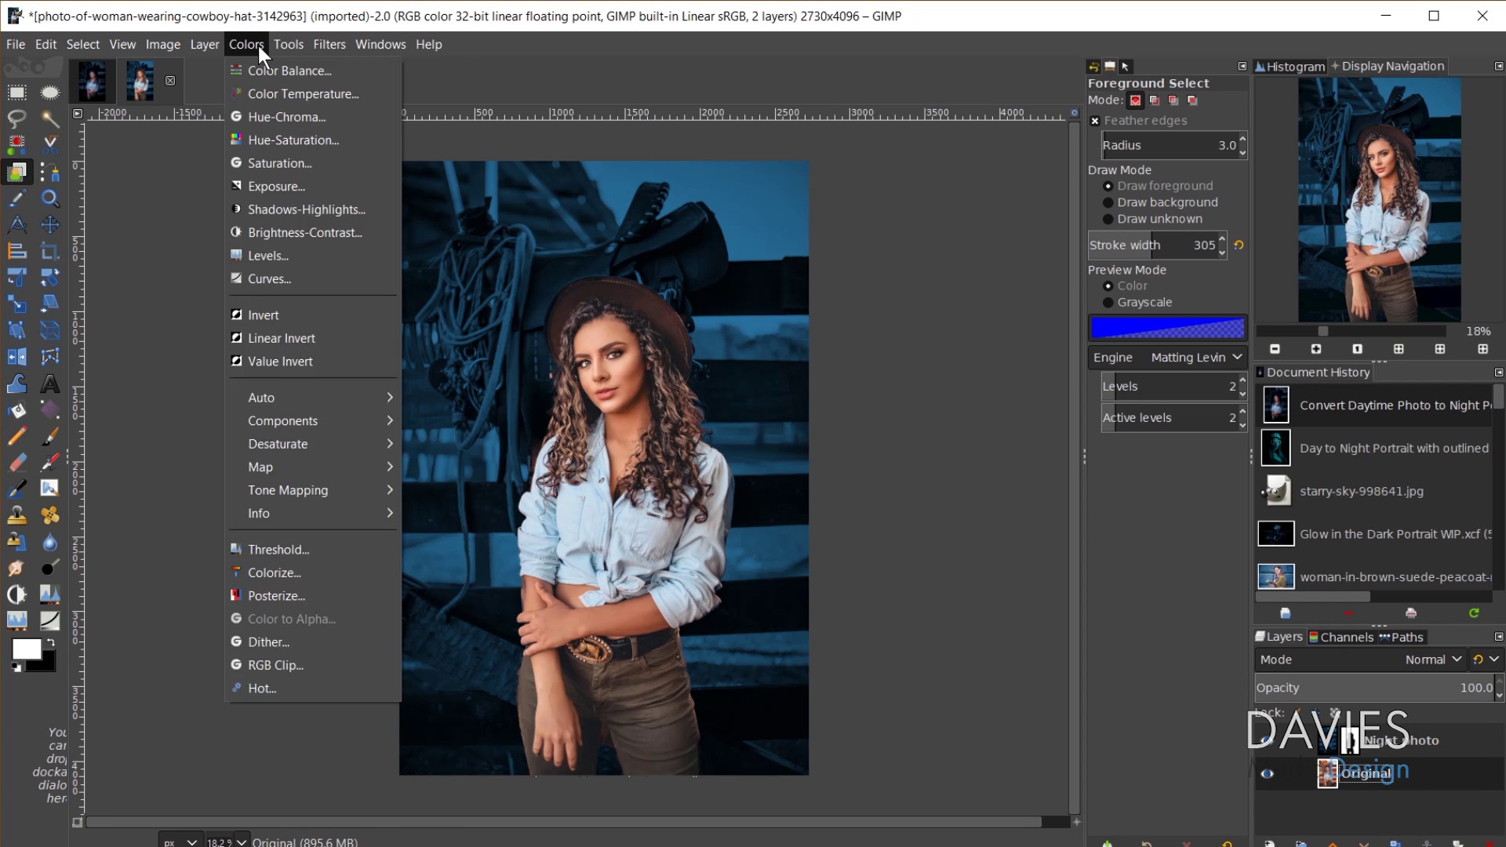
pyautogui.click(306, 256)
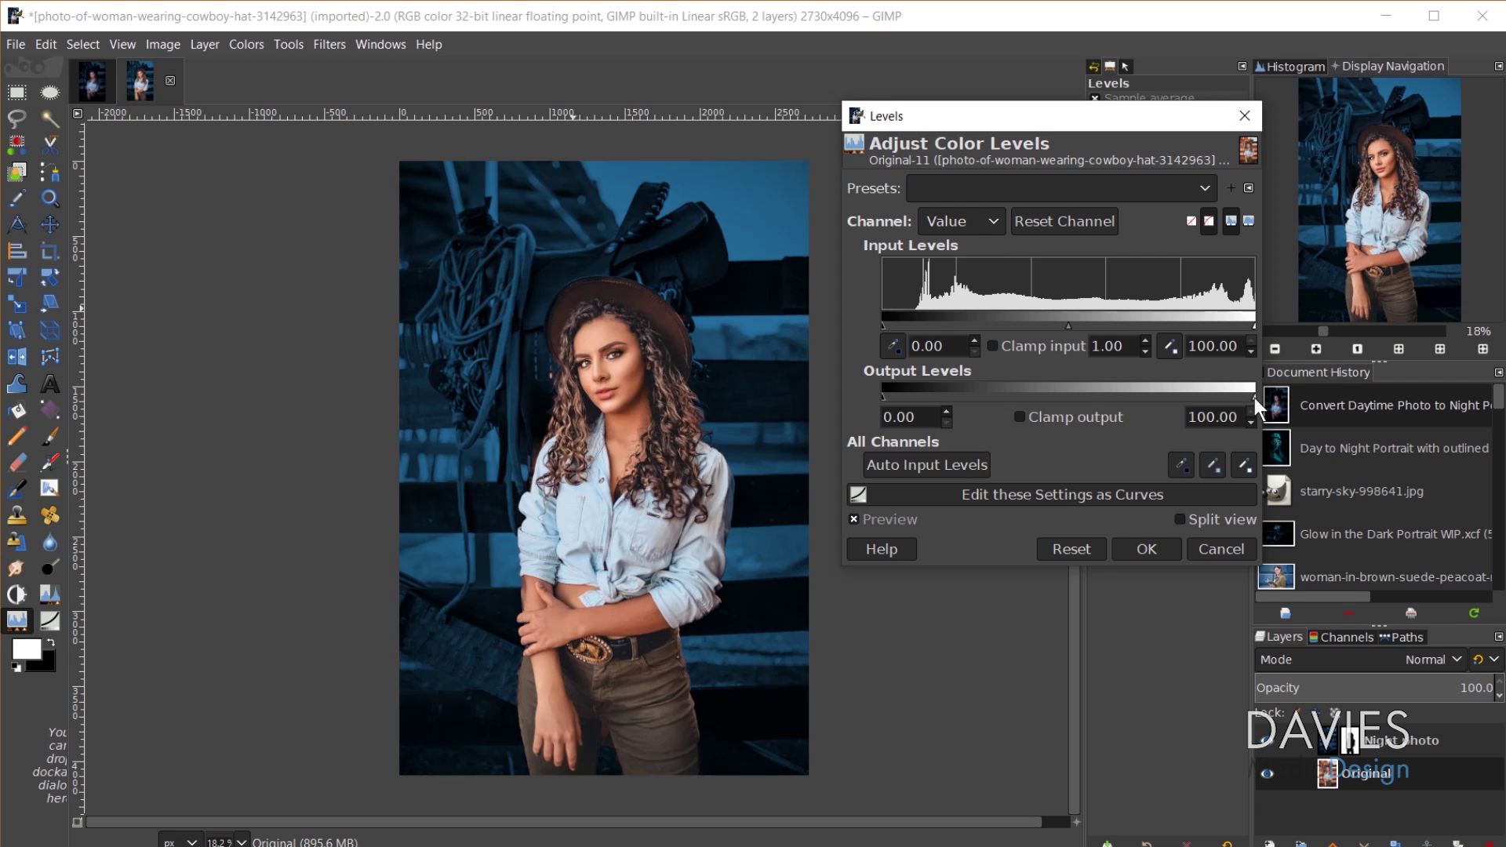
pyautogui.moveTo(1213, 398); pyautogui.dragTo(1203, 394)
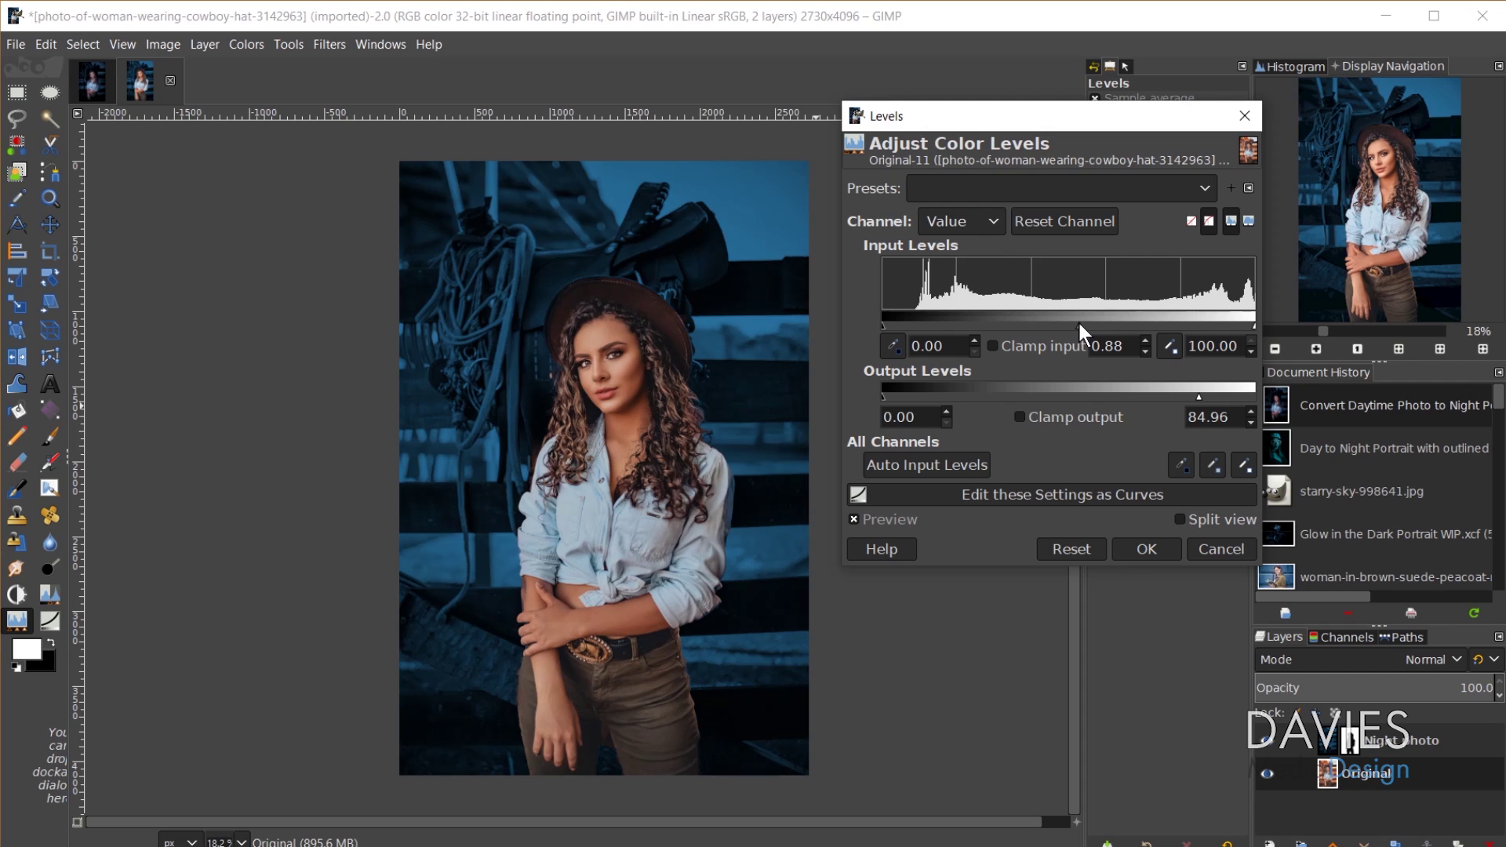
# Step: Set the Value channel's input levels to black 2.65, gamma 0.90 and white 95.35, and compare with the unadjusted Original layer
pyautogui.moveTo(1079, 324); pyautogui.dragTo(1077, 325)
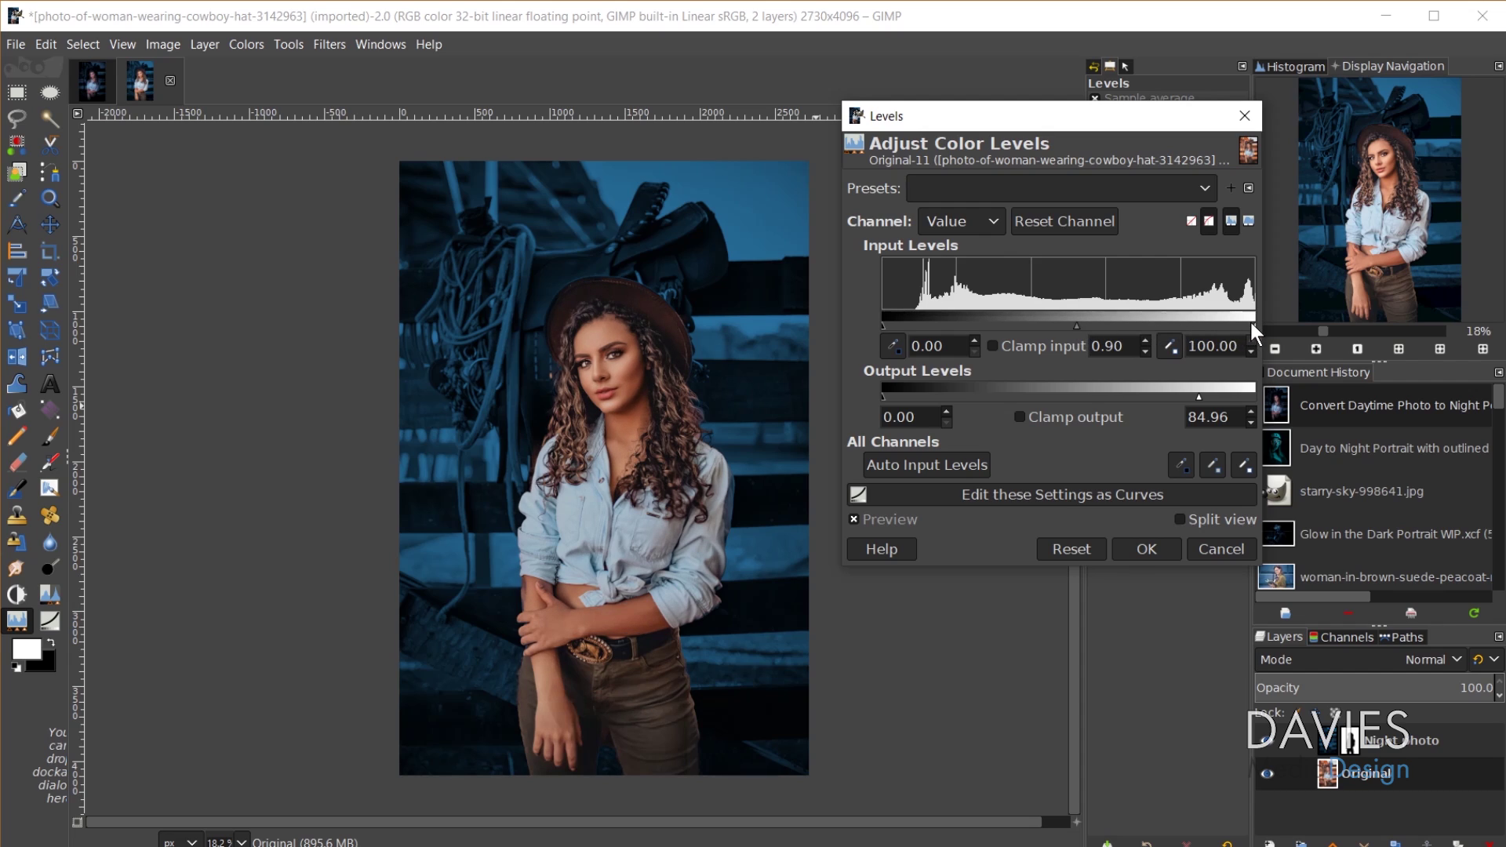
pyautogui.moveTo(1252, 324); pyautogui.dragTo(1236, 322)
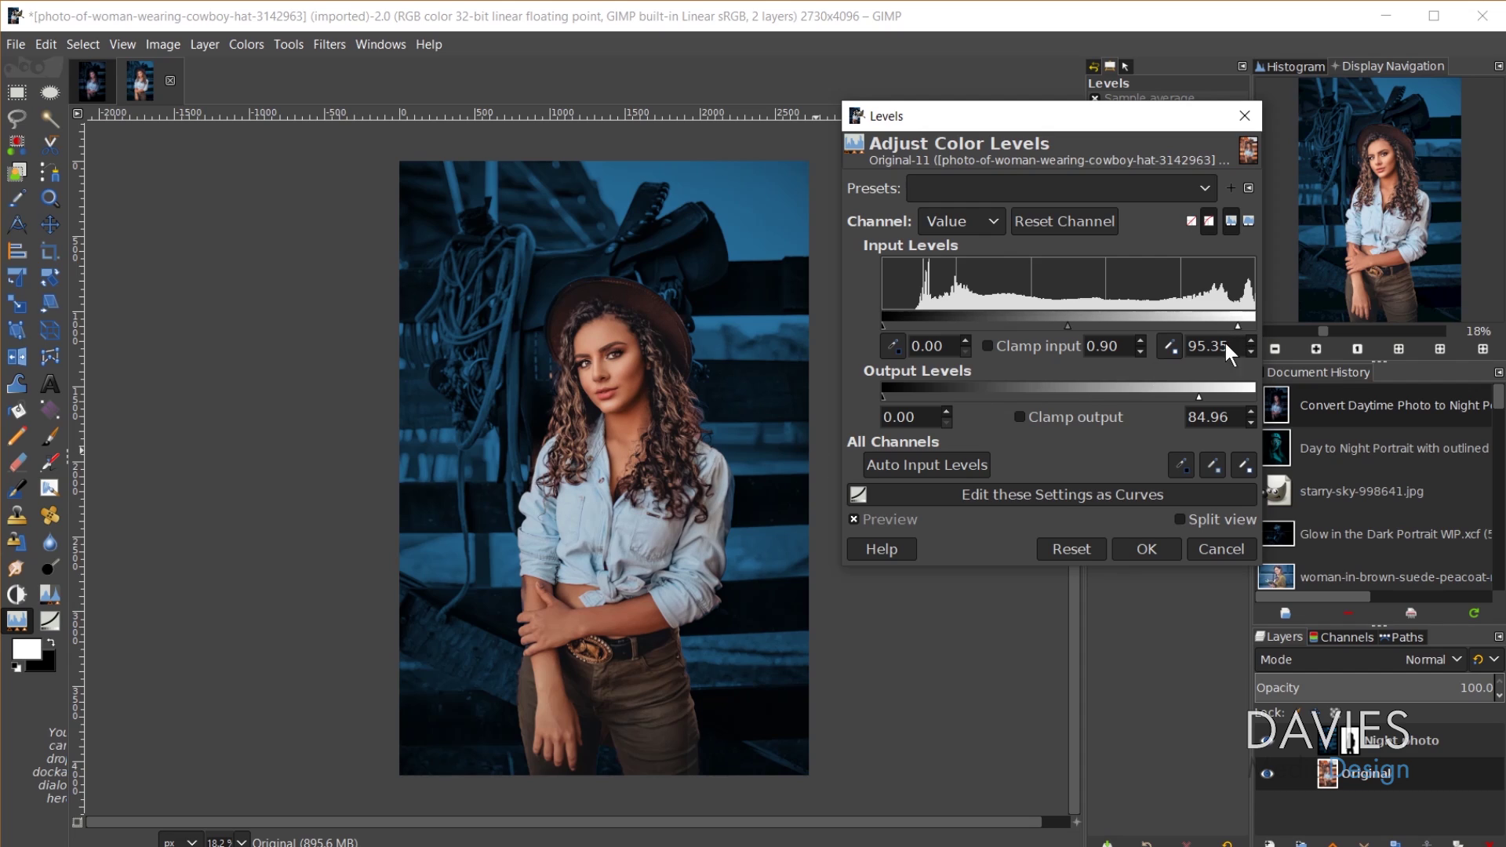
pyautogui.moveTo(884, 326); pyautogui.dragTo(899, 327)
pyautogui.click(892, 521)
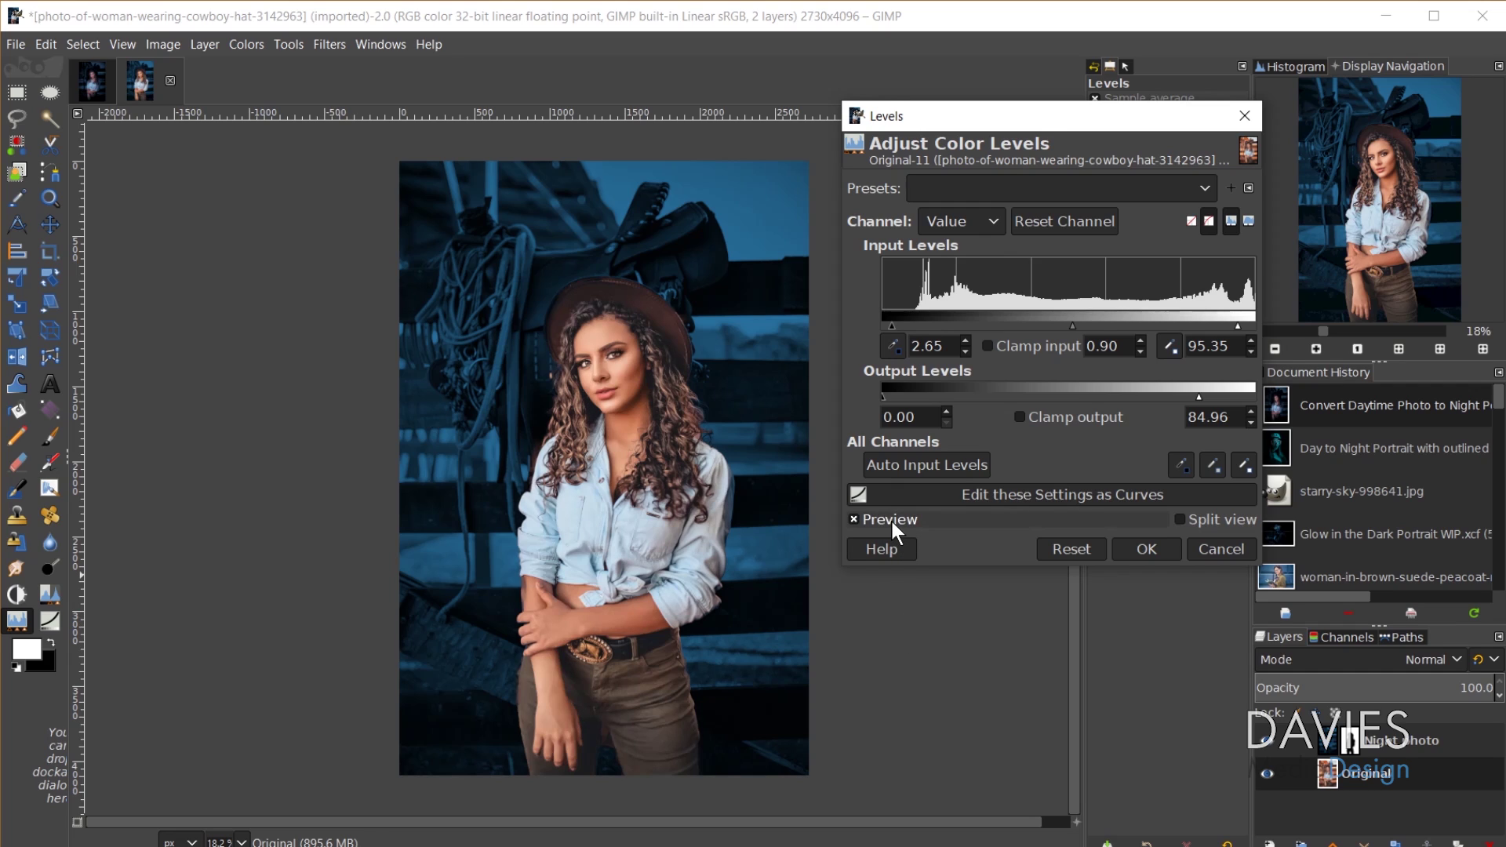
pyautogui.click(893, 521)
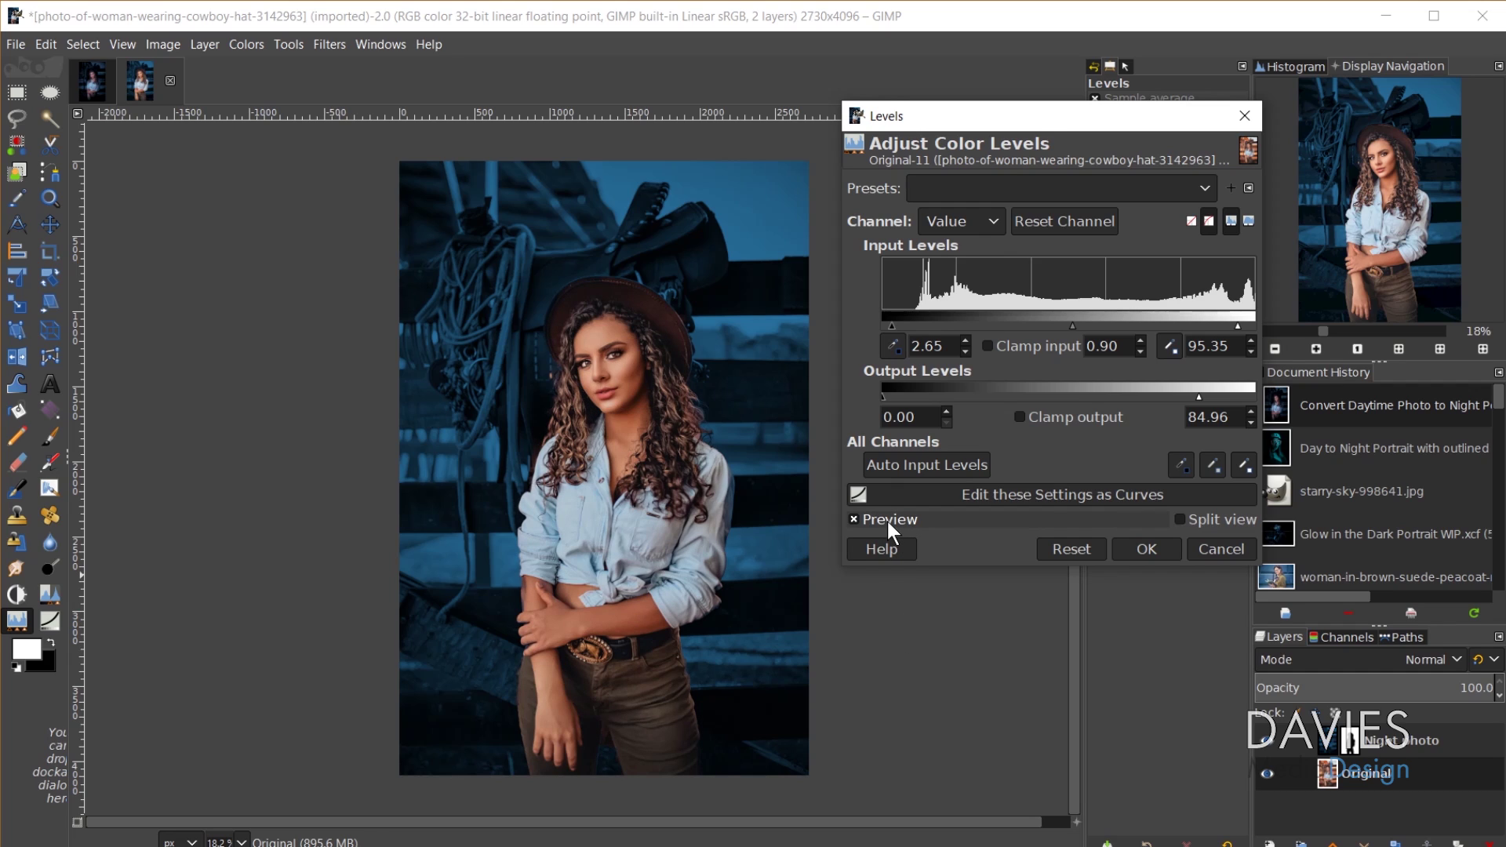
pyautogui.press('Return')
# Step: Set the Blue channel's input gamma to 1.08 and white point to 97.35, and apply the Levels adjustment to the Original layer
pyautogui.click(959, 223)
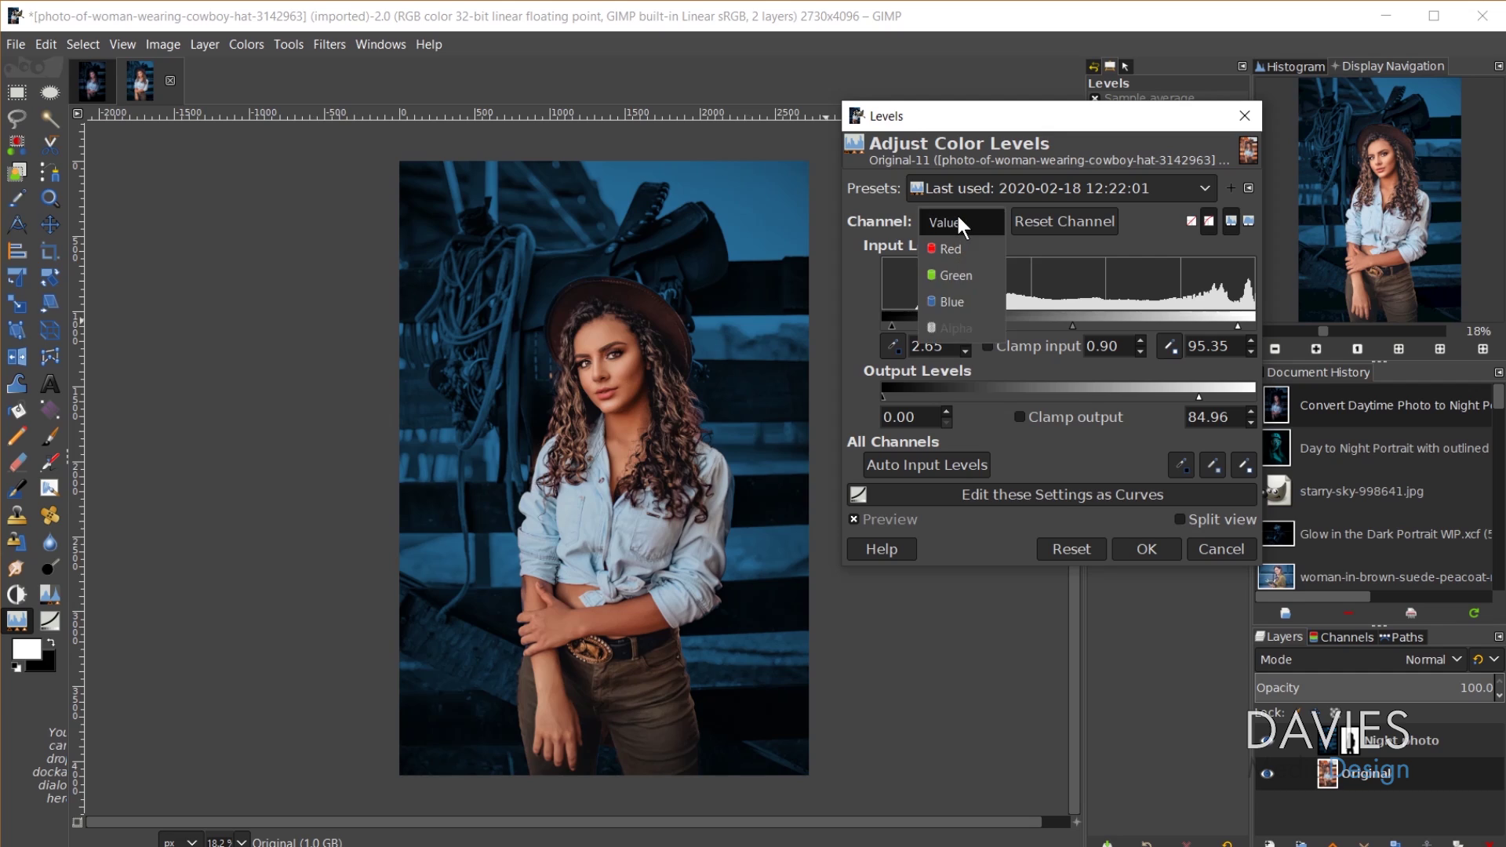
pyautogui.click(962, 297)
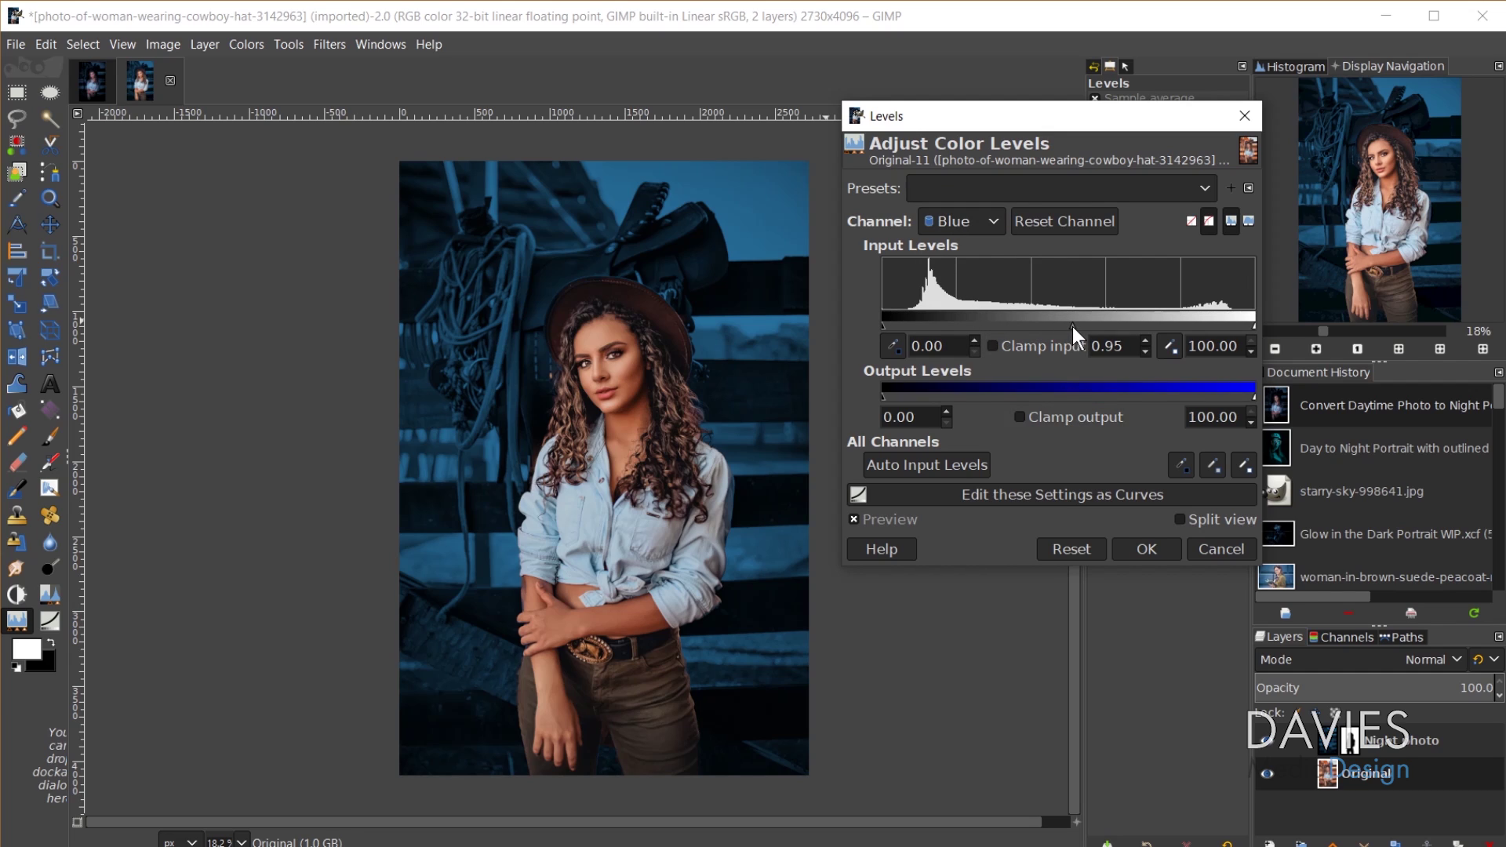
pyautogui.moveTo(1072, 327); pyautogui.dragTo(1061, 328)
pyautogui.moveTo(1255, 327); pyautogui.dragTo(1253, 327)
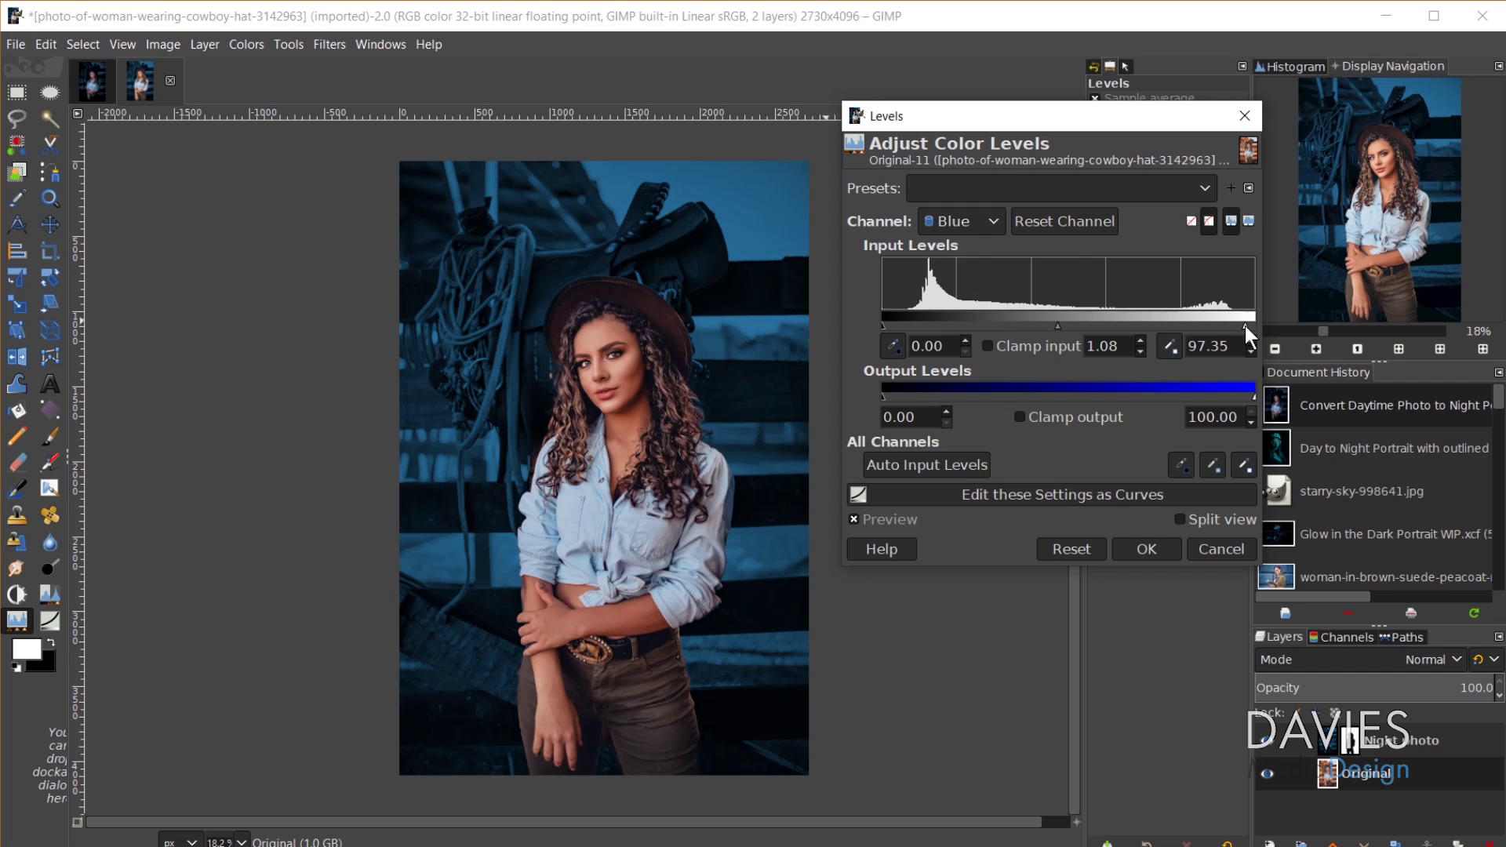
pyautogui.moveTo(1245, 327); pyautogui.dragTo(1244, 326)
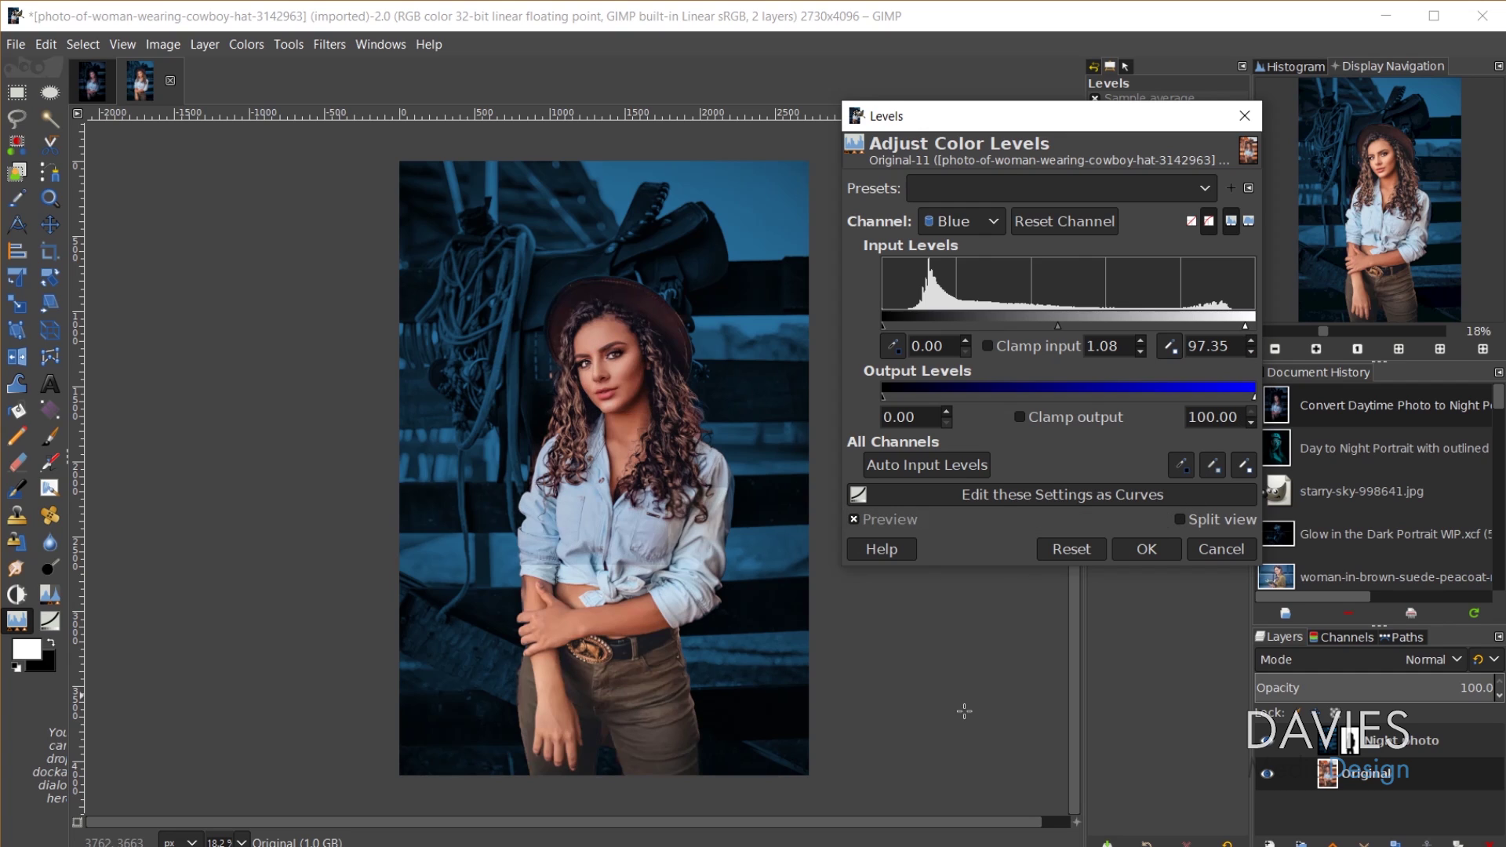
pyautogui.click(1155, 548)
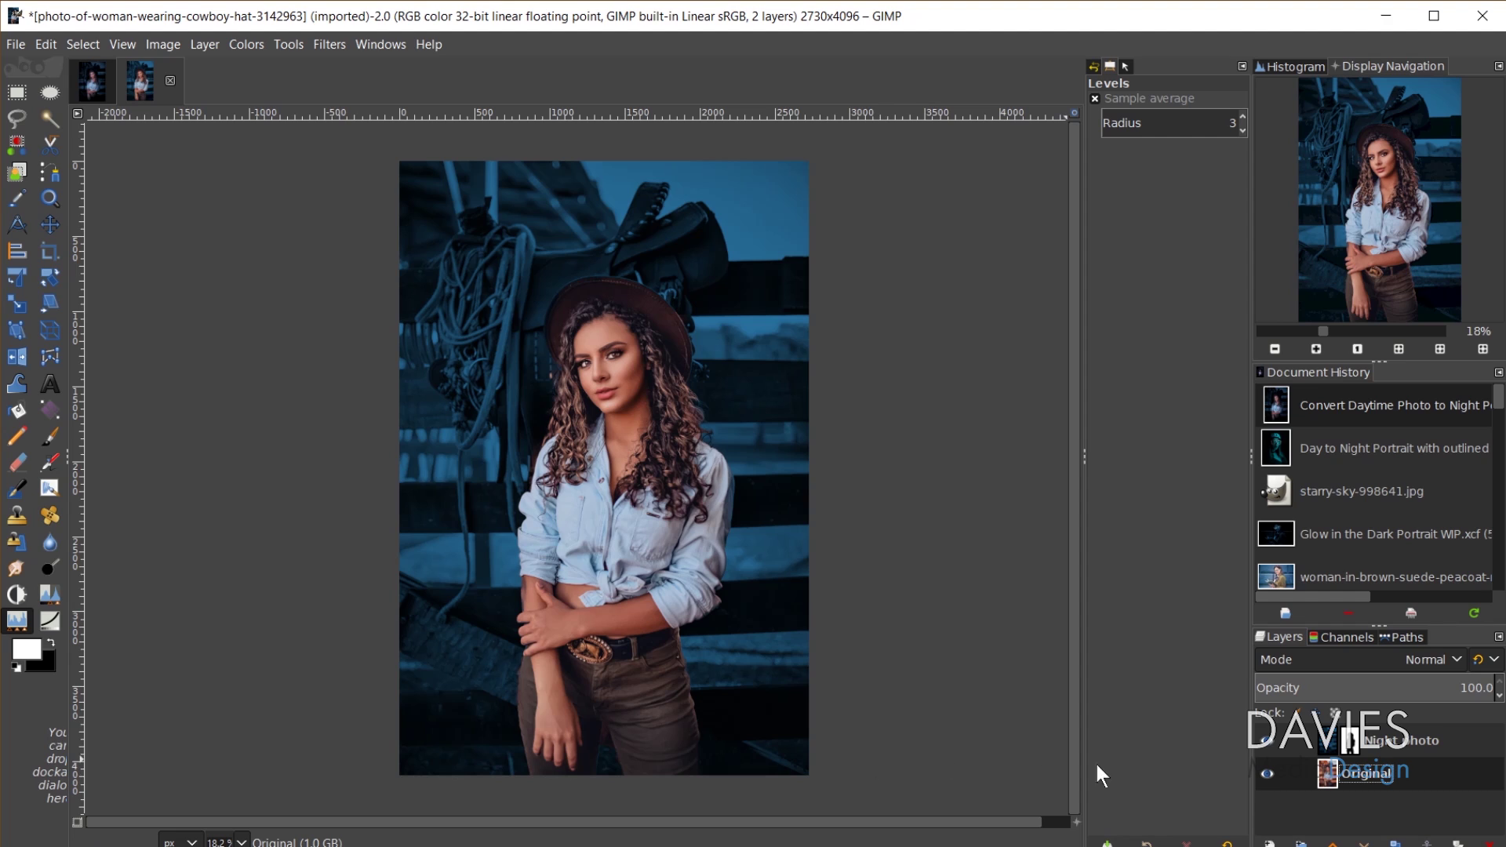
# Step: Create a new transparent layer named blue directly above the Original layer, at 2730 x 4096 px
pyautogui.click(1271, 842)
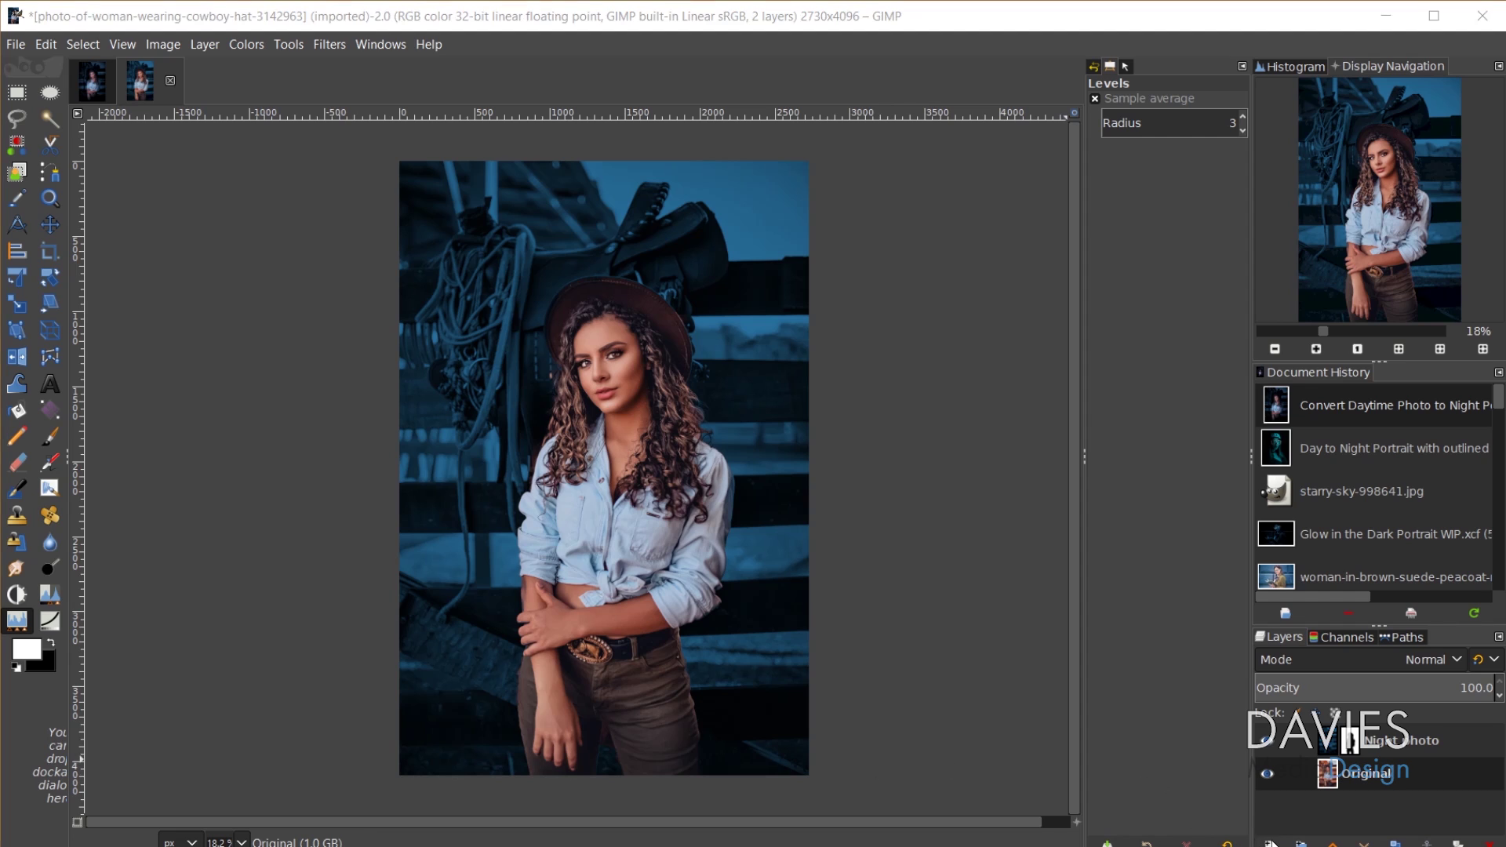
pyautogui.moveTo(1239, 363); pyautogui.dragTo(1146, 190)
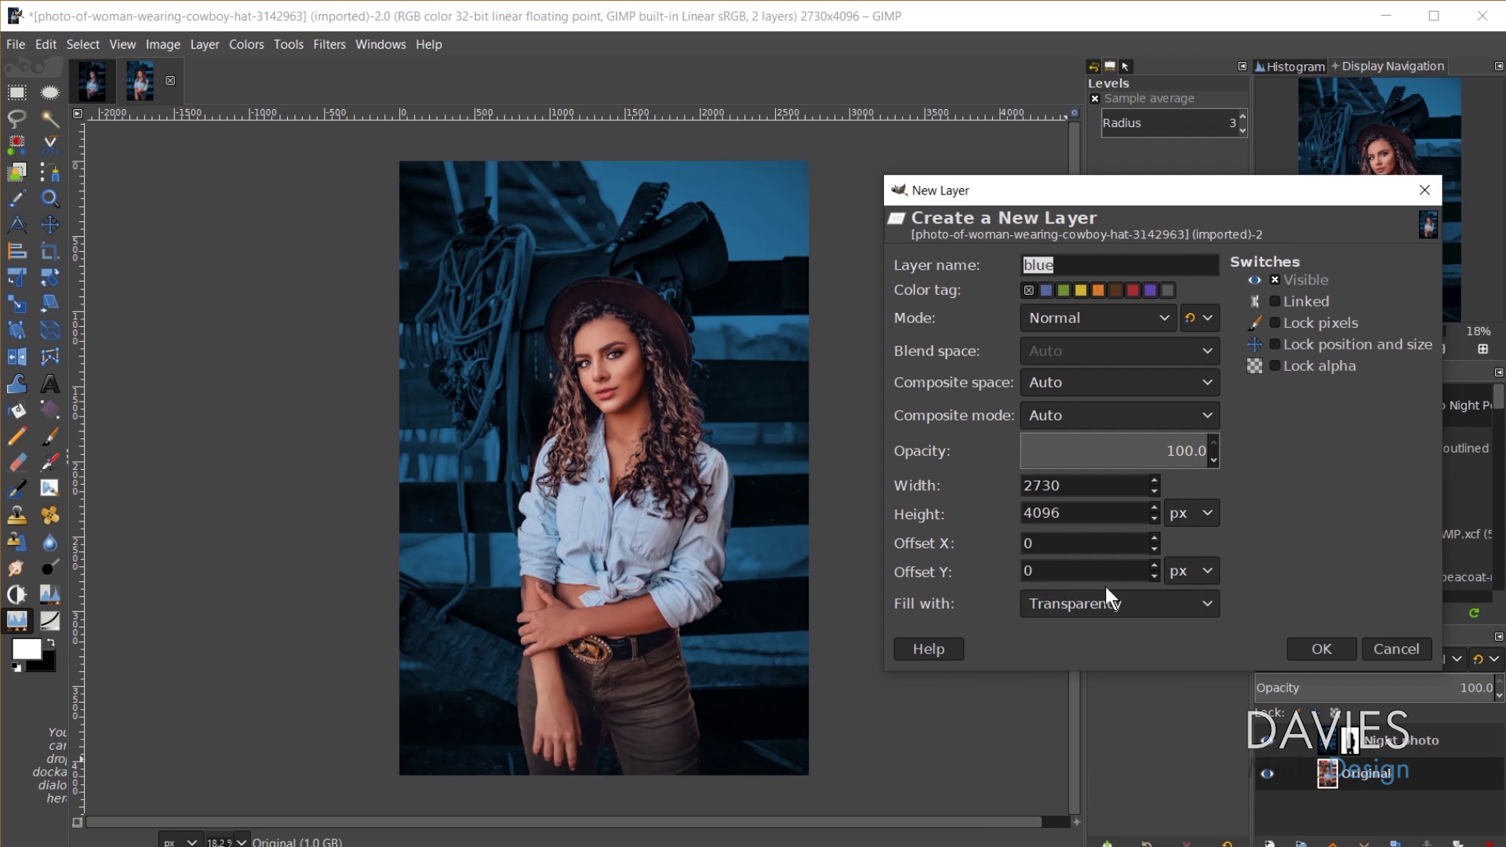
pyautogui.click(1322, 649)
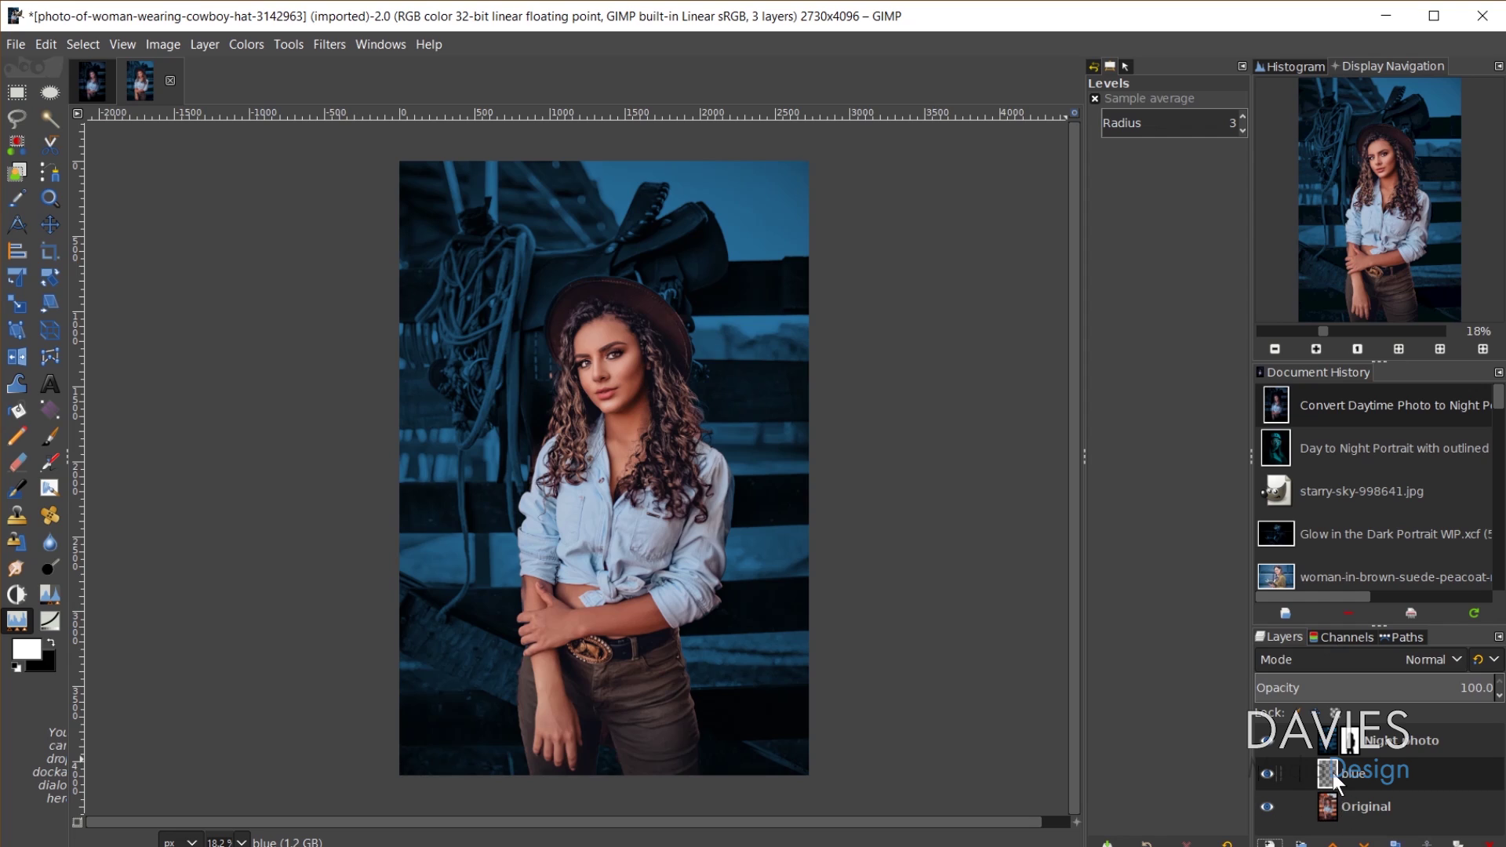
# Step: Set the foreground color to the blue 245796 and bucket-fill the entire blue layer with it
pyautogui.hotkey('shift', 'b')
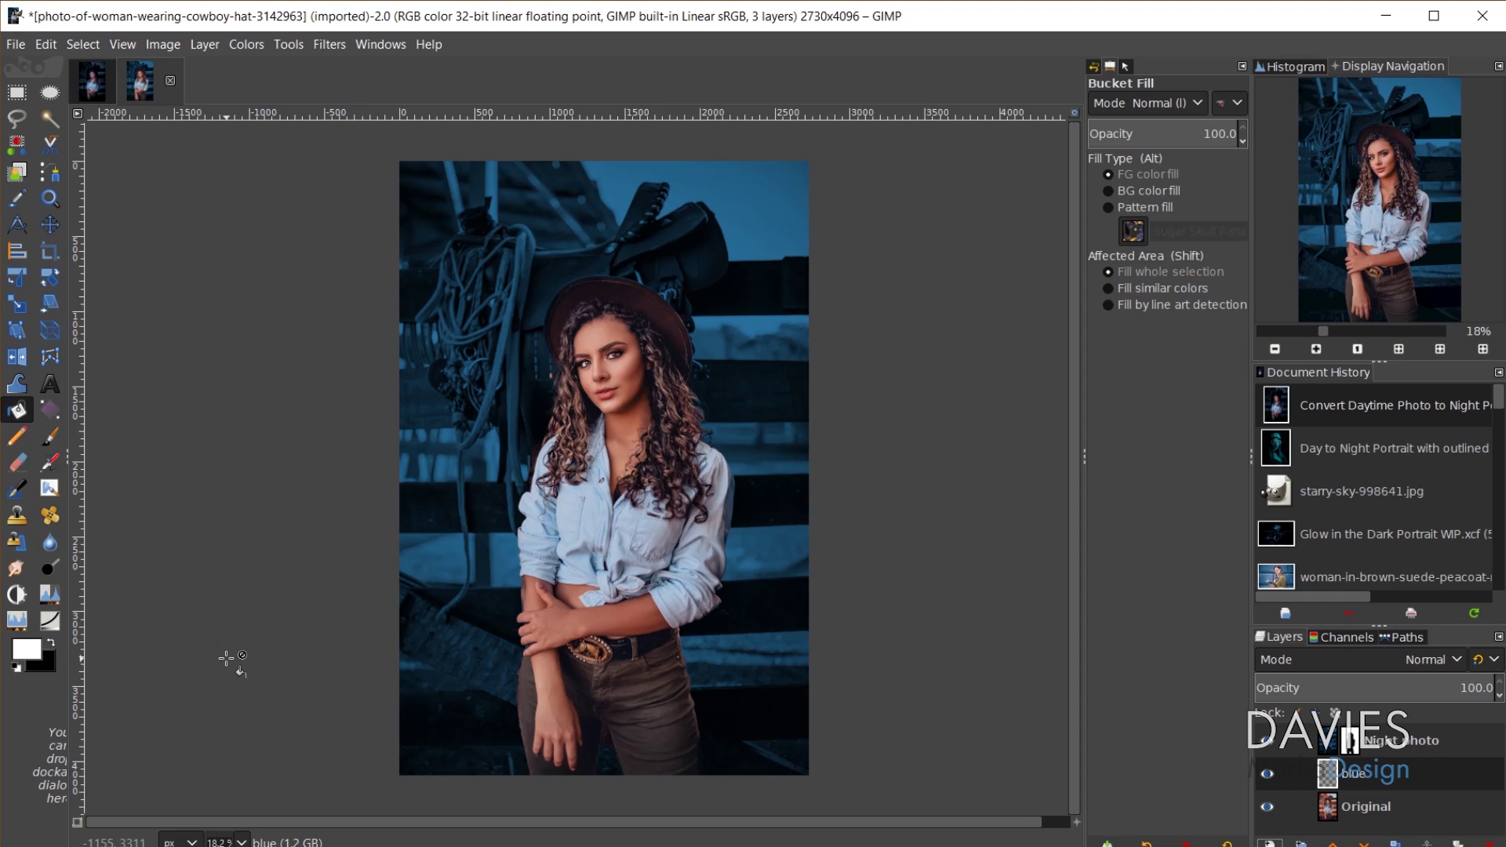
pyautogui.click(30, 646)
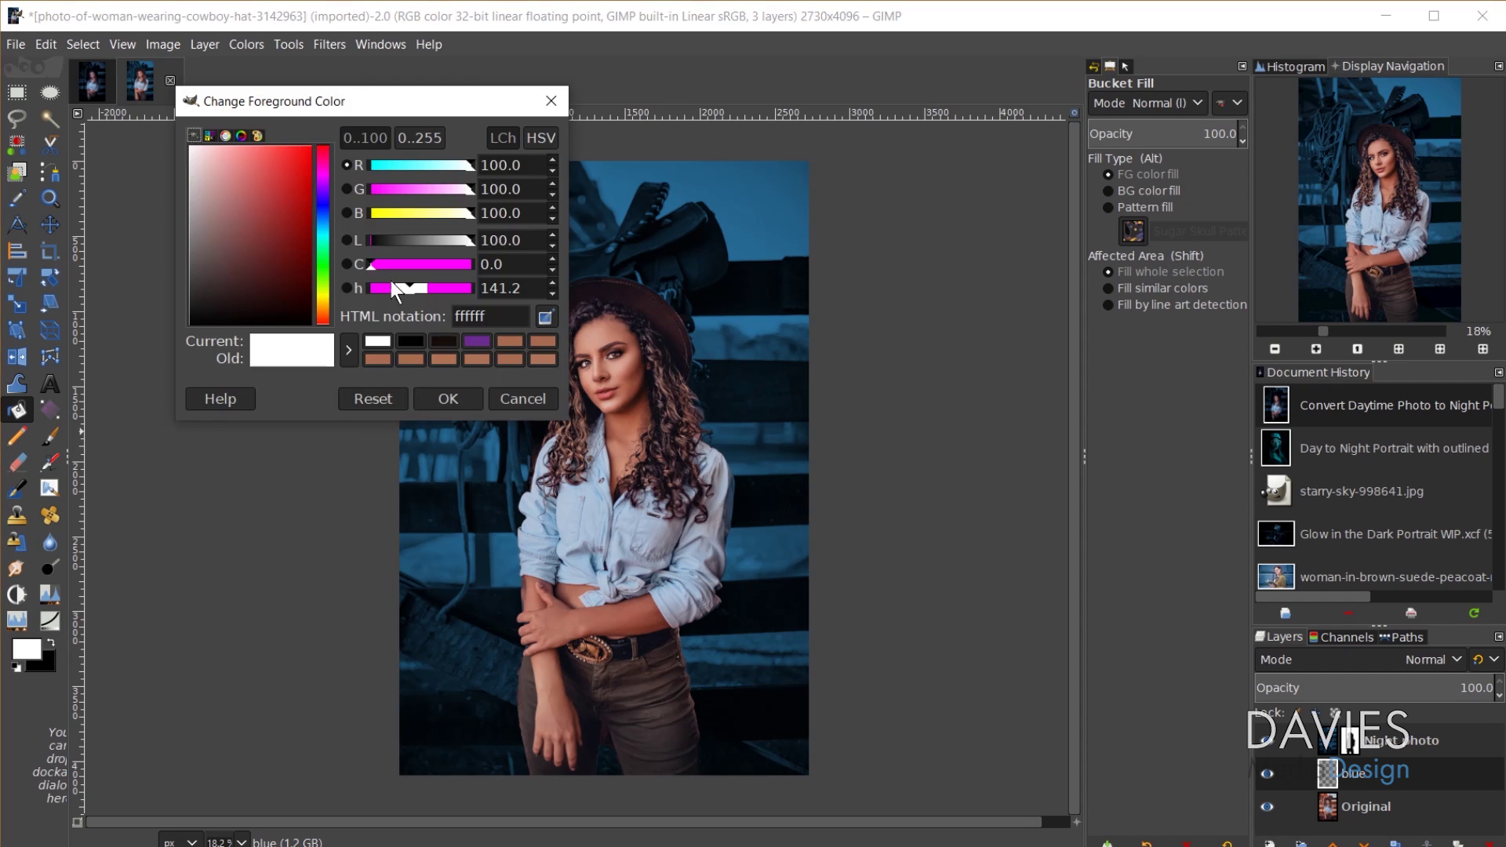
pyautogui.moveTo(325, 238); pyautogui.dragTo(323, 215)
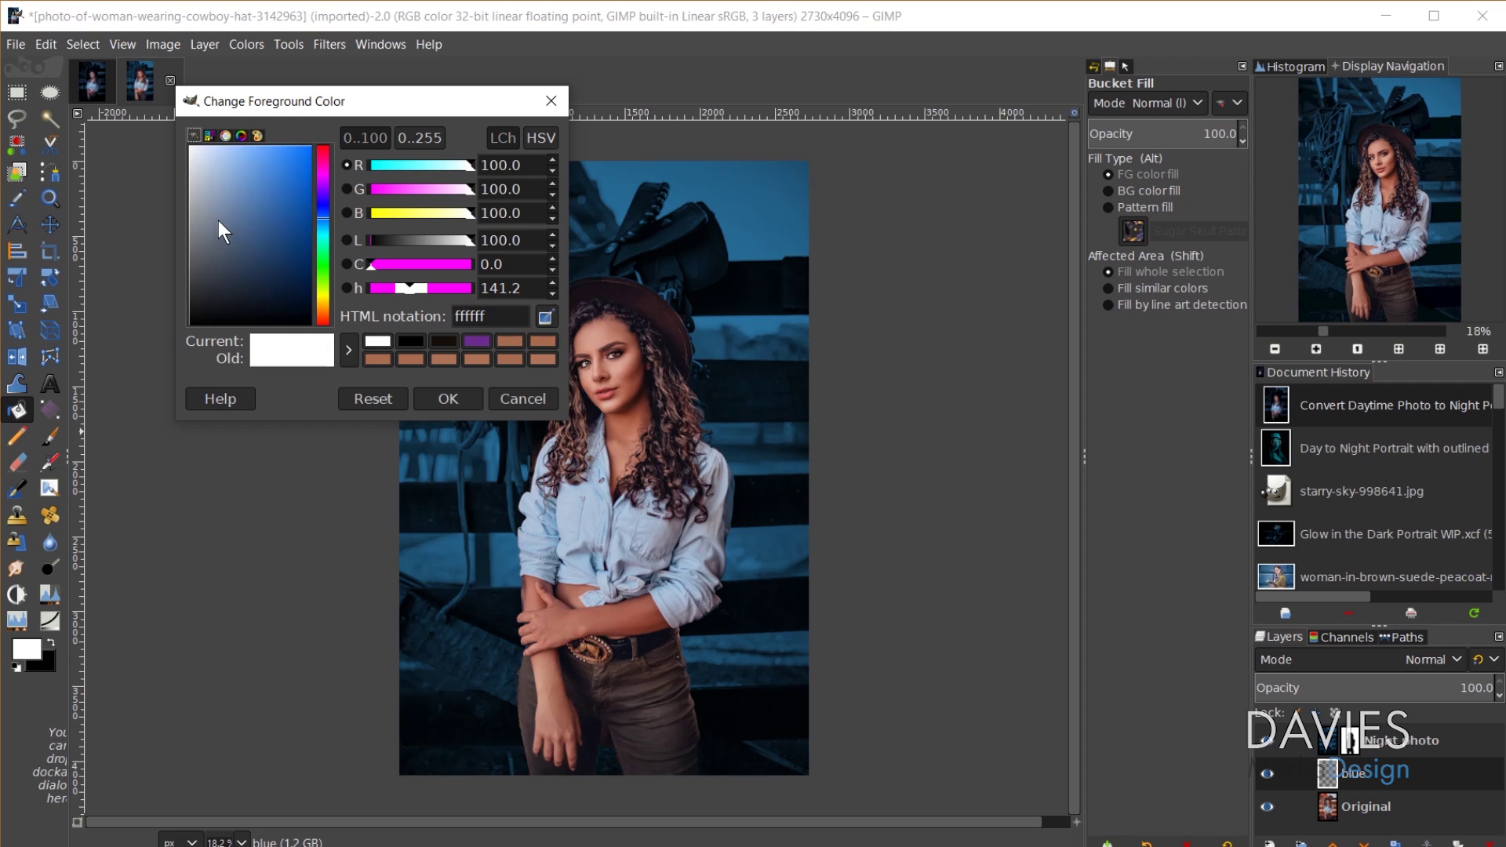
pyautogui.moveTo(218, 219); pyautogui.dragTo(281, 220)
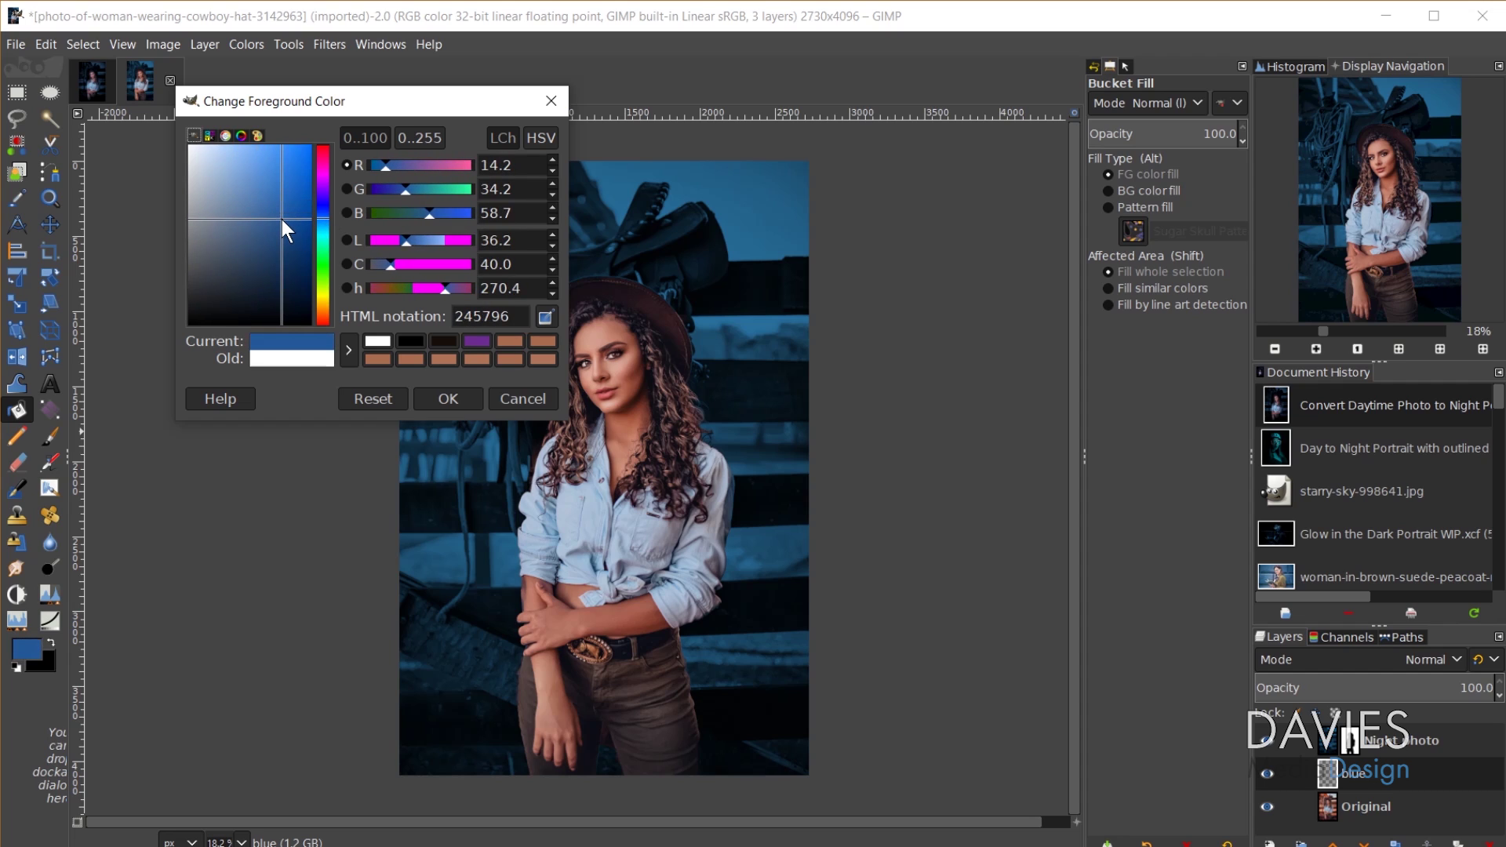
pyautogui.click(451, 398)
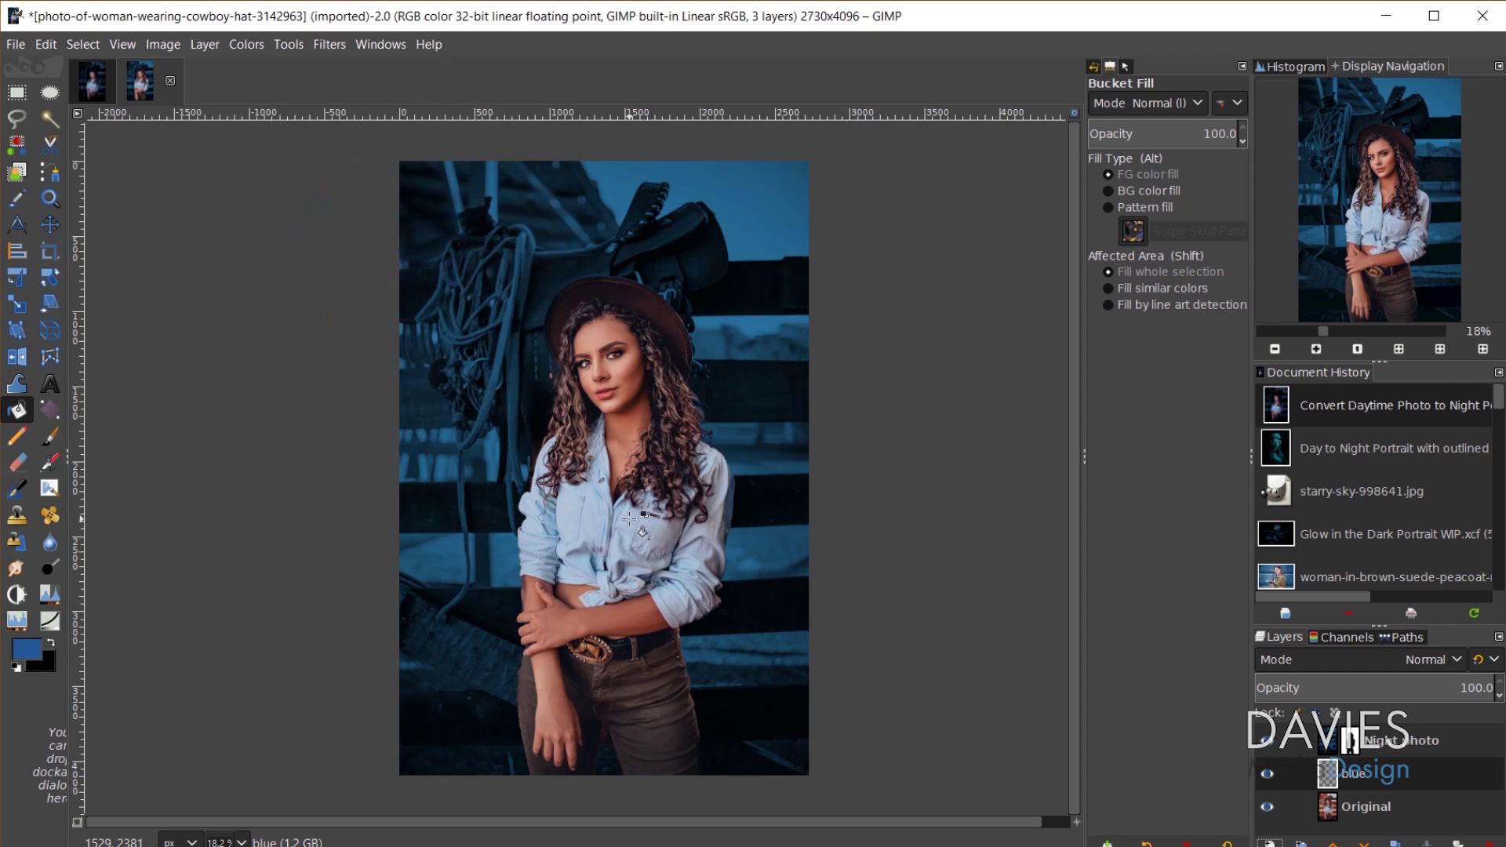
pyautogui.click(653, 390)
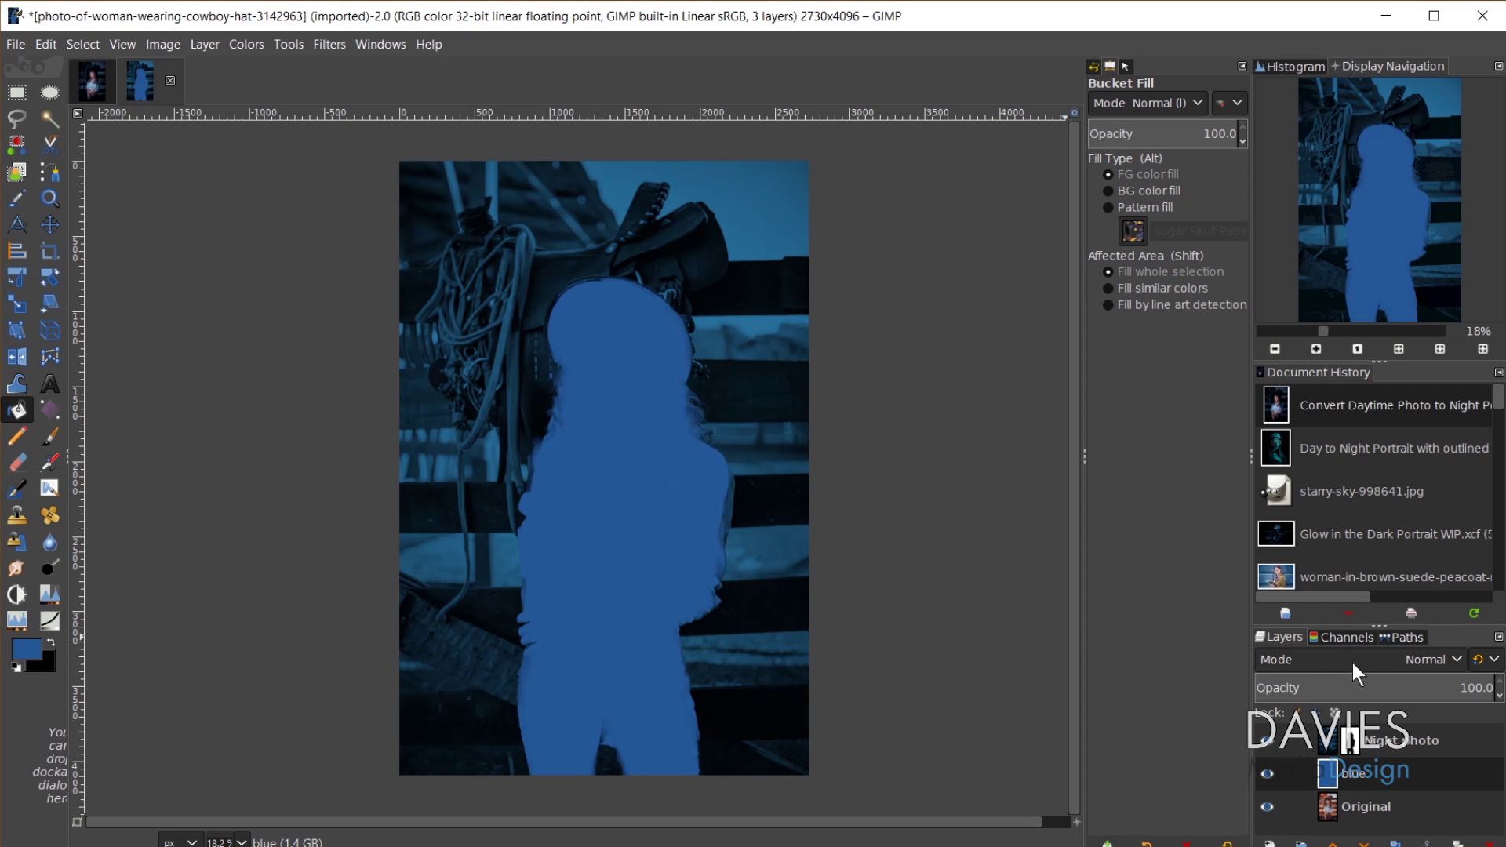
# Step: Set the blue layer's blend mode to Overlay and its opacity to 62.5
pyautogui.click(1406, 659)
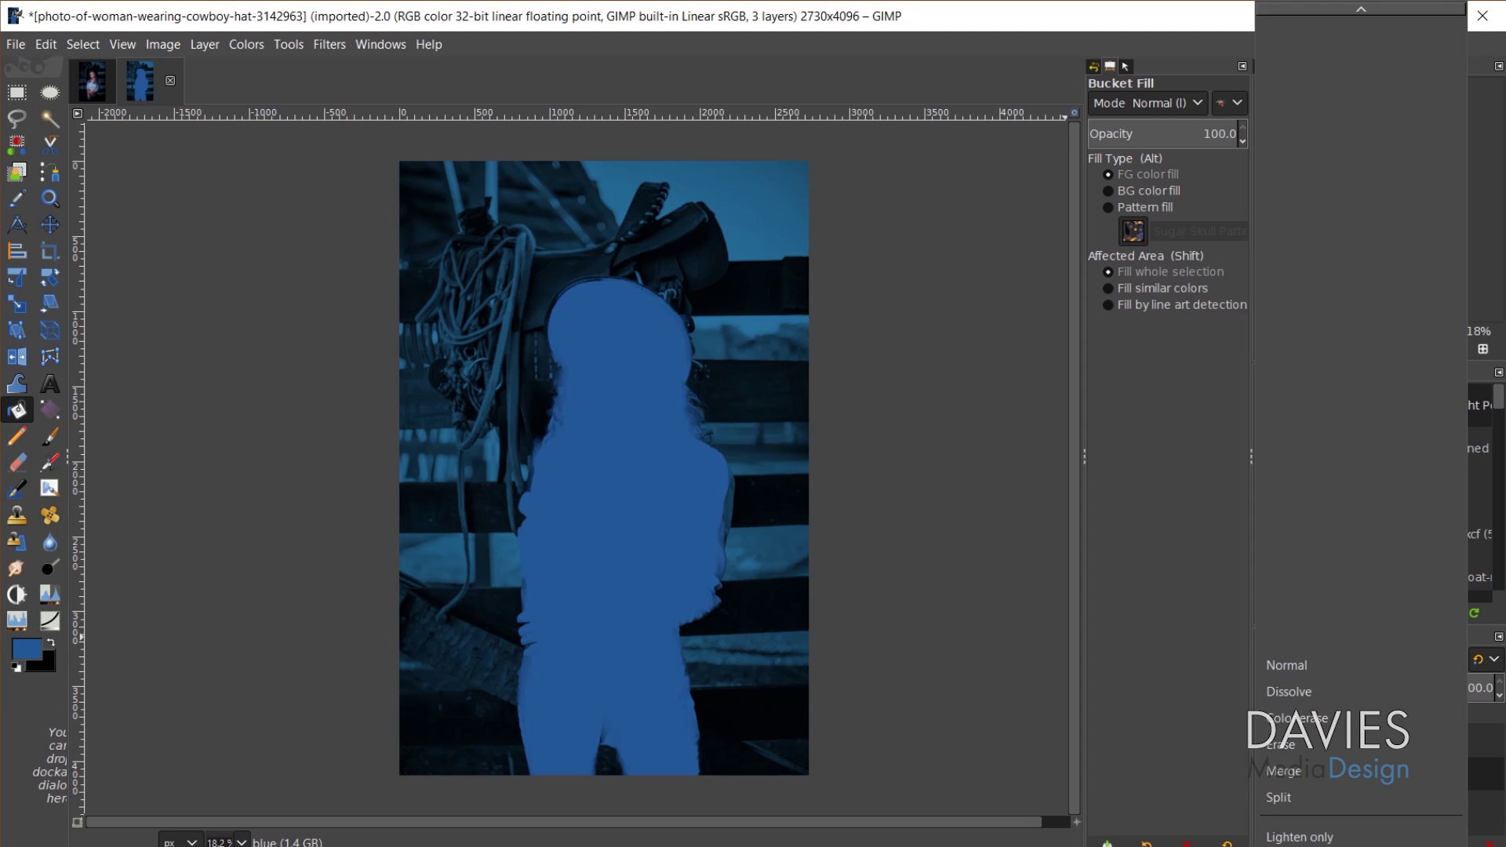
pyautogui.scroll(-10, 1362, 639)
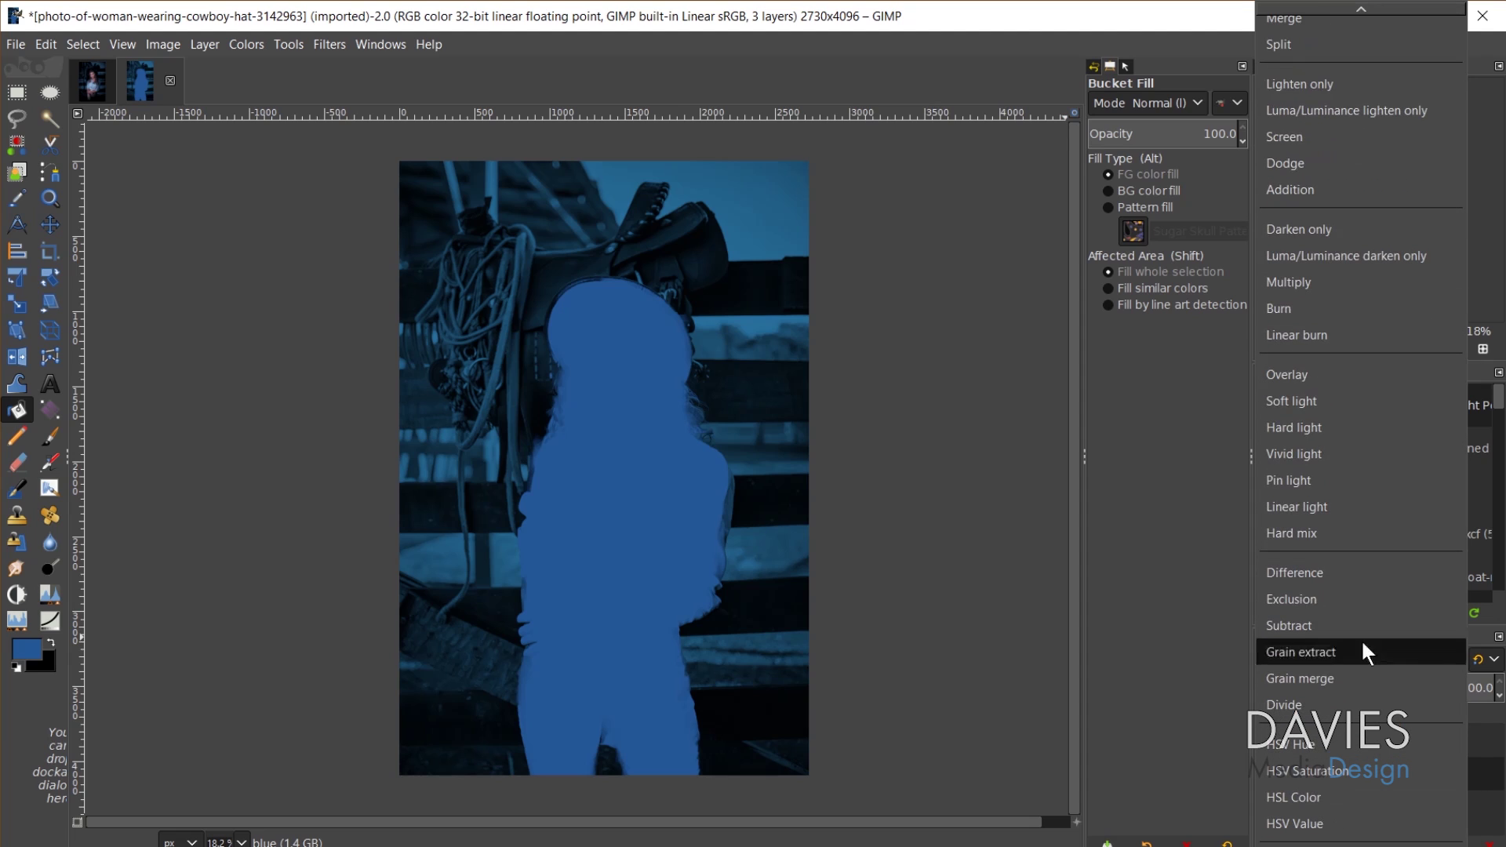
pyautogui.click(1359, 375)
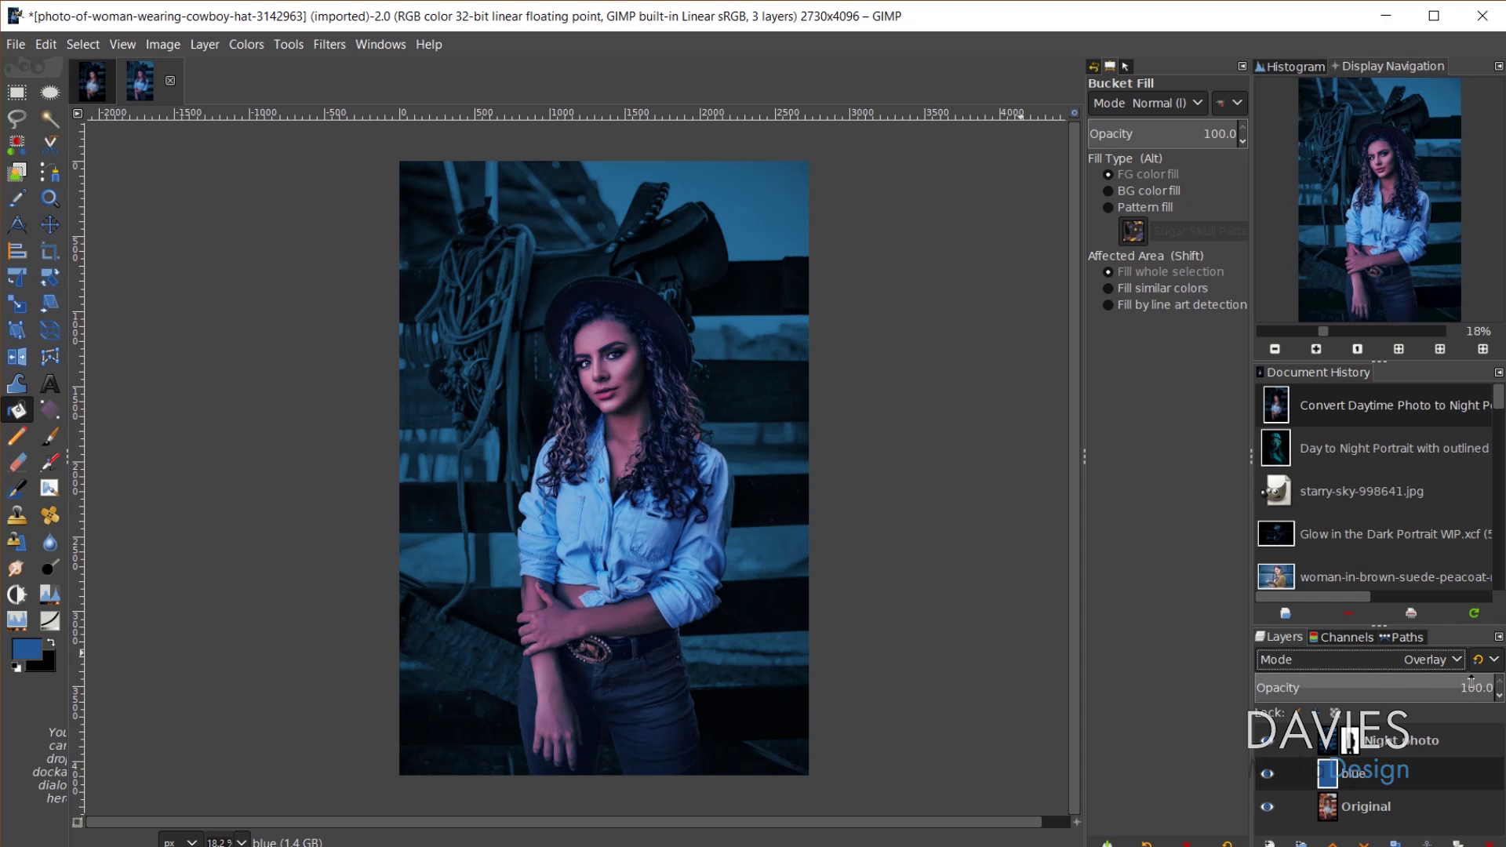
pyautogui.moveTo(1472, 679); pyautogui.dragTo(1405, 687)
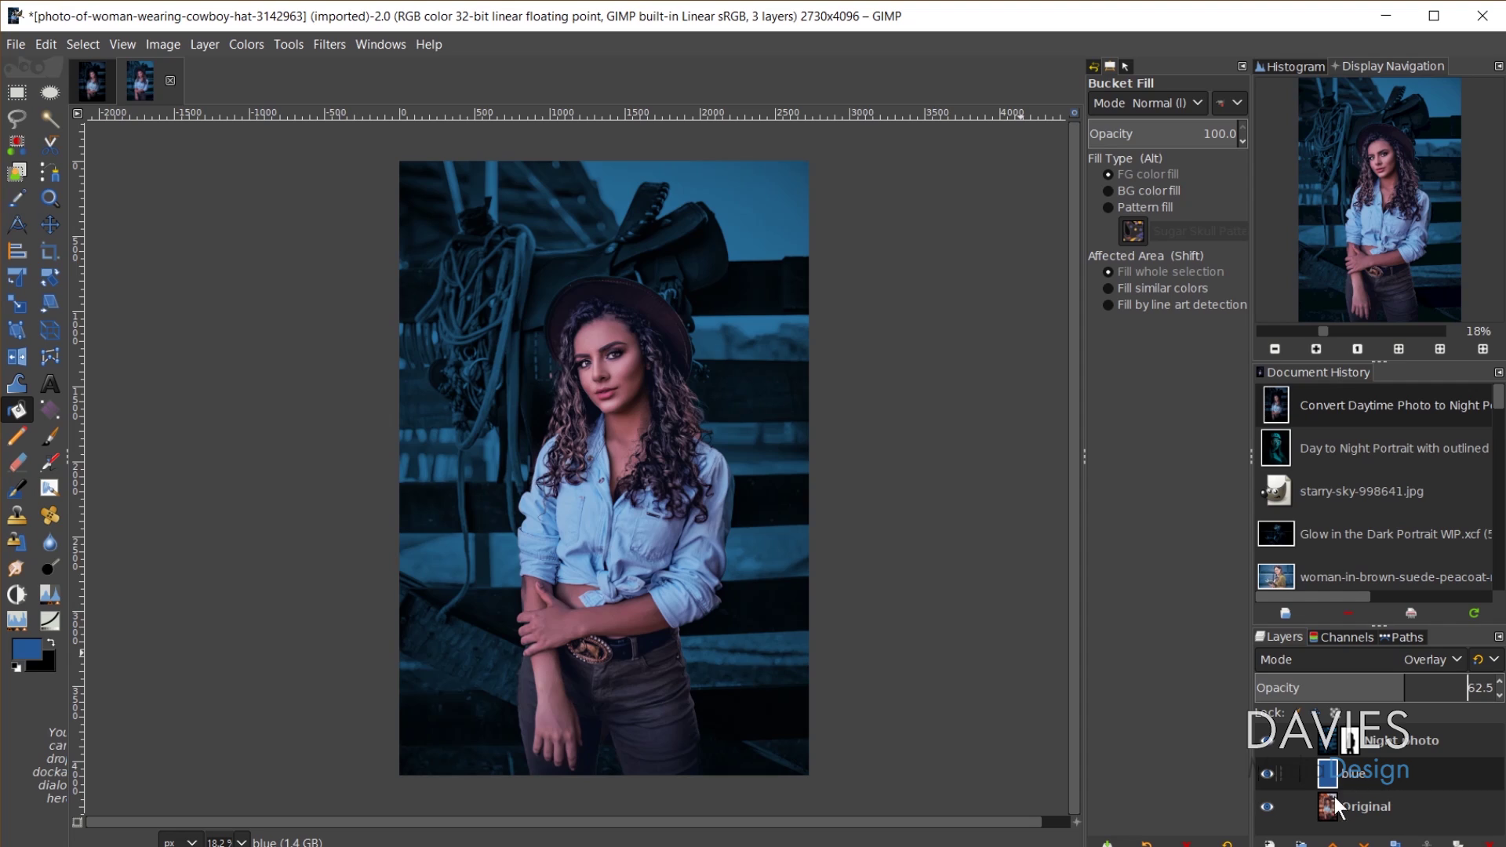
# Step: Paint black over the woman's body on the Night photo mask using the 2. Hardness 075 brush, size 843, hardness 35
pyautogui.click(1353, 742)
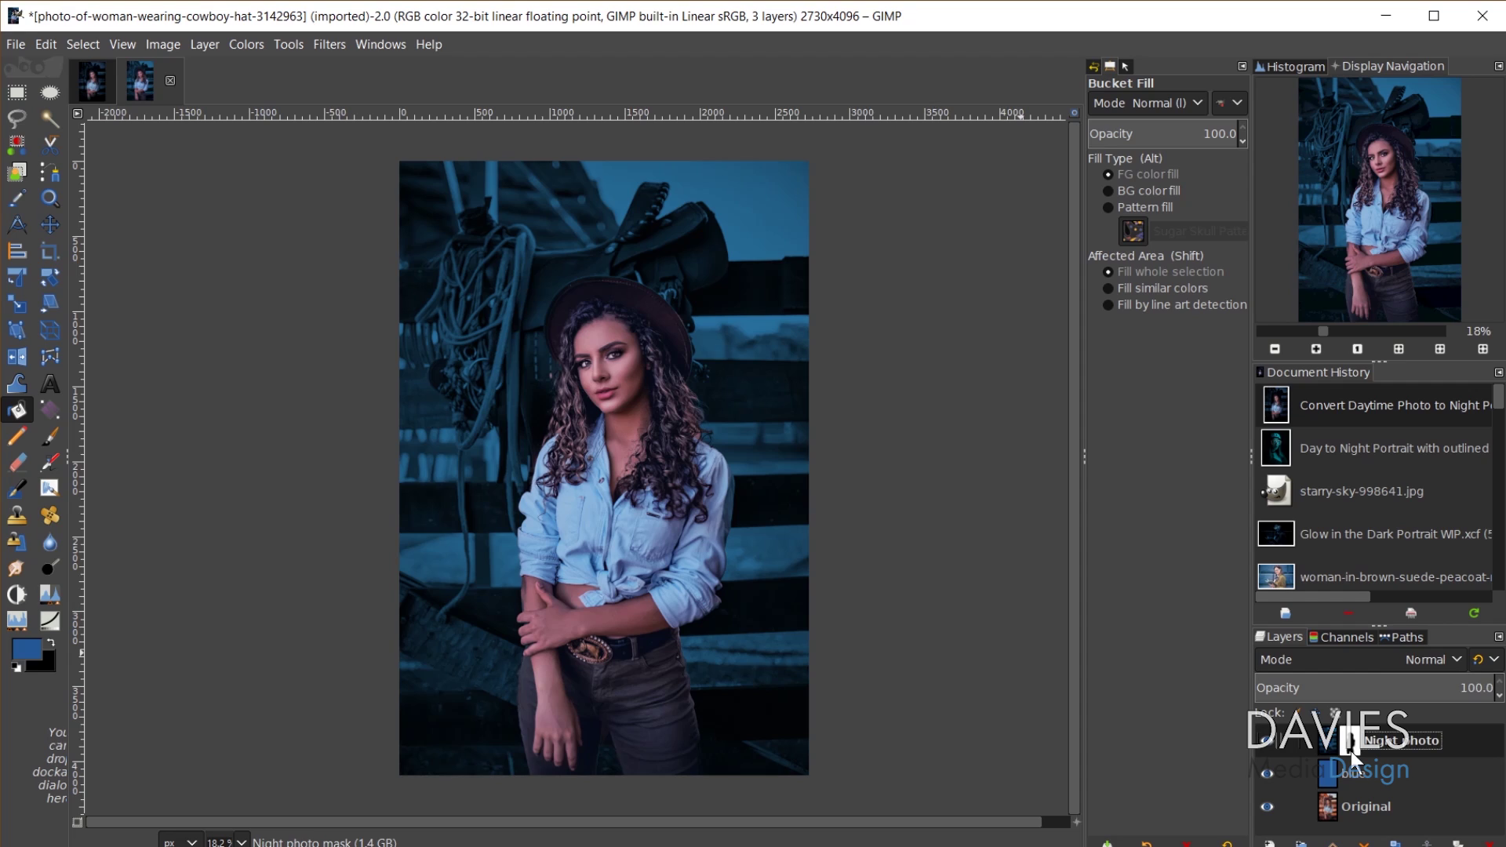
pyautogui.click(50, 437)
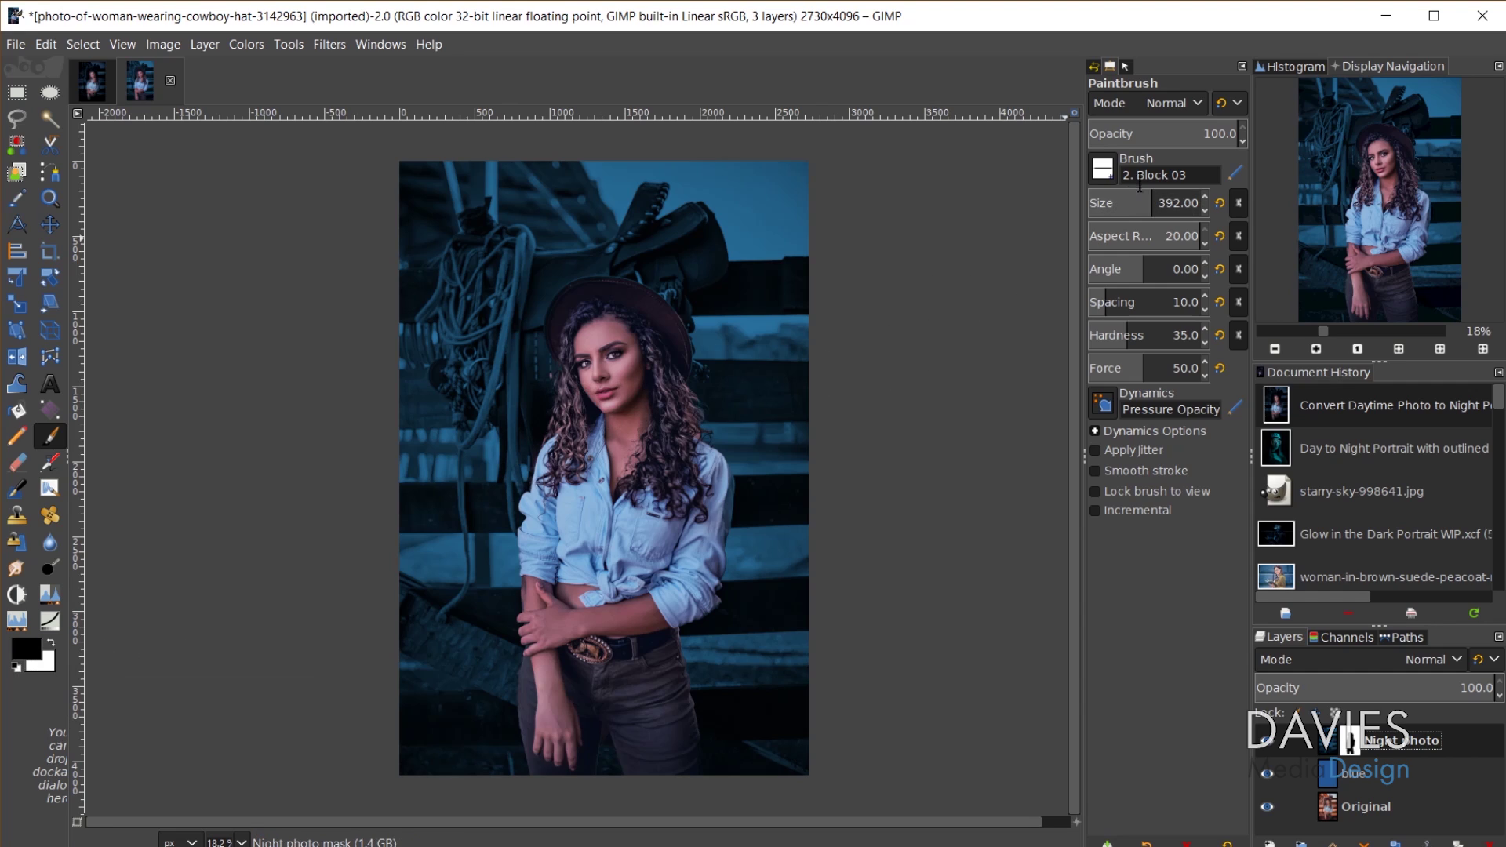
pyautogui.click(1104, 168)
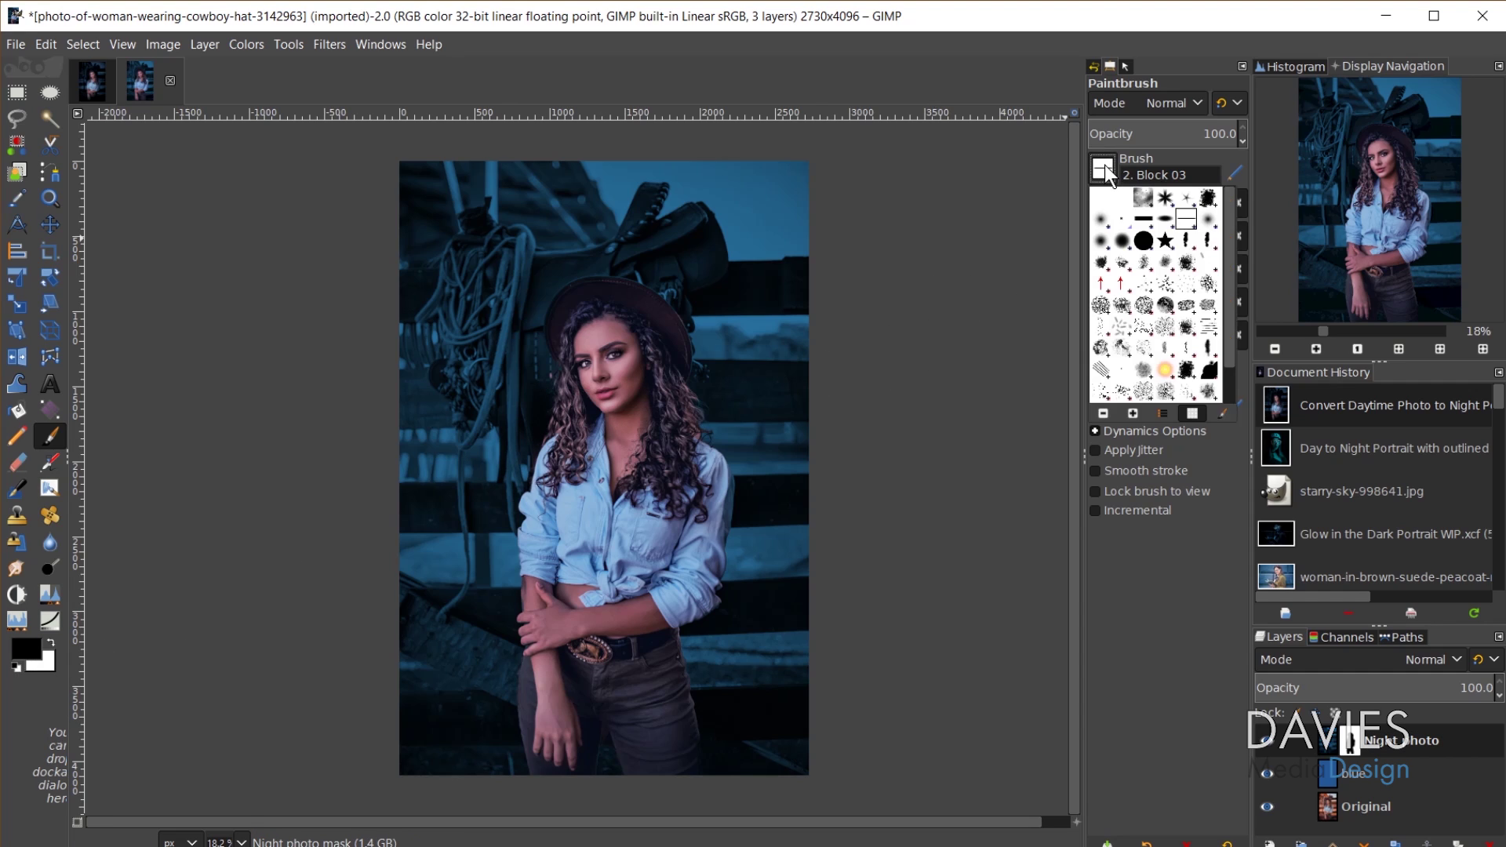
pyautogui.doubleClick(1122, 241)
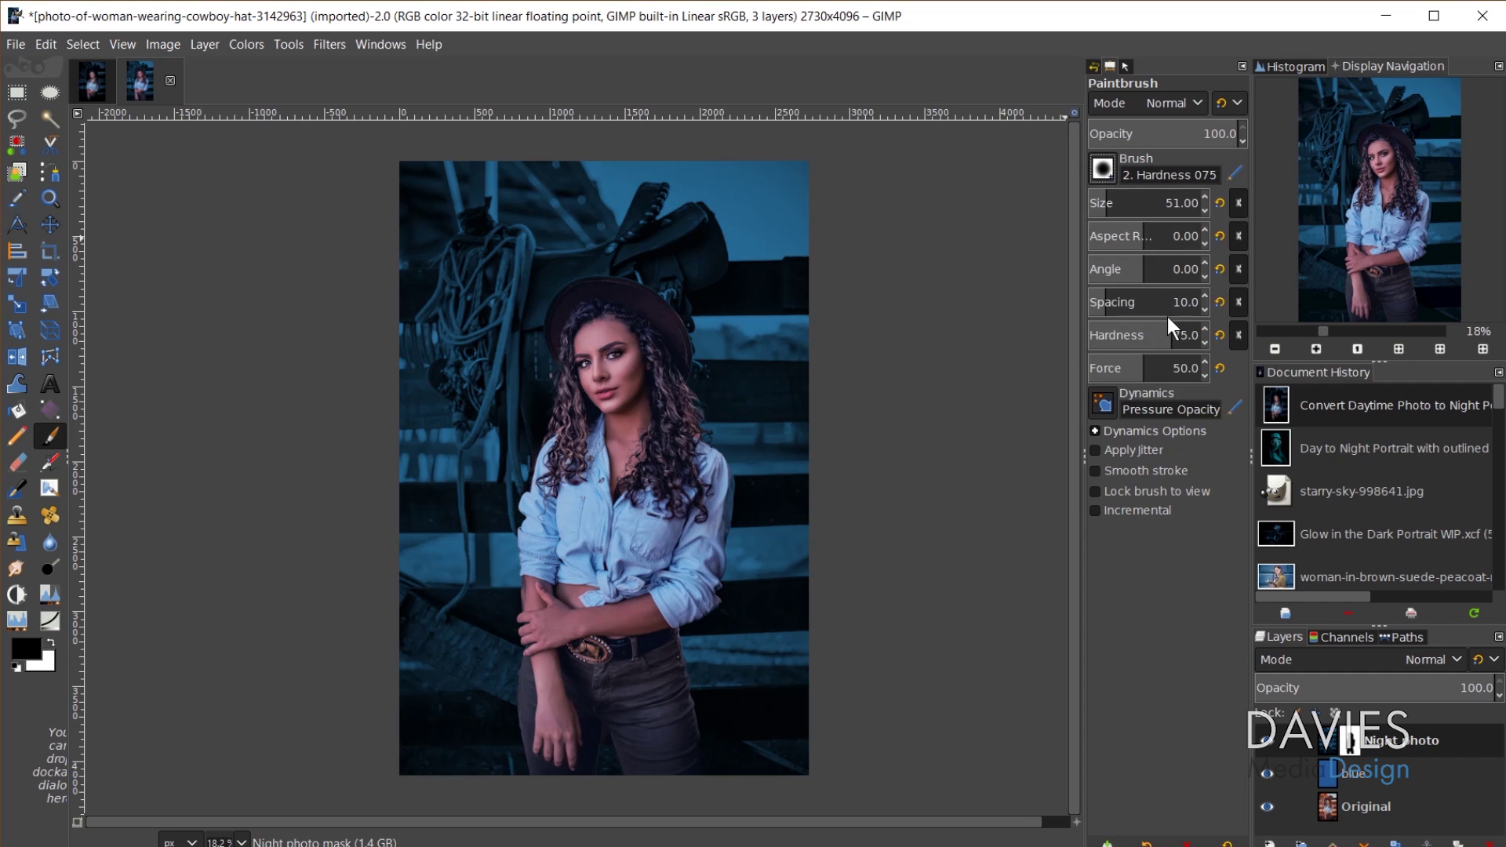
pyautogui.moveTo(1155, 333); pyautogui.dragTo(1133, 333)
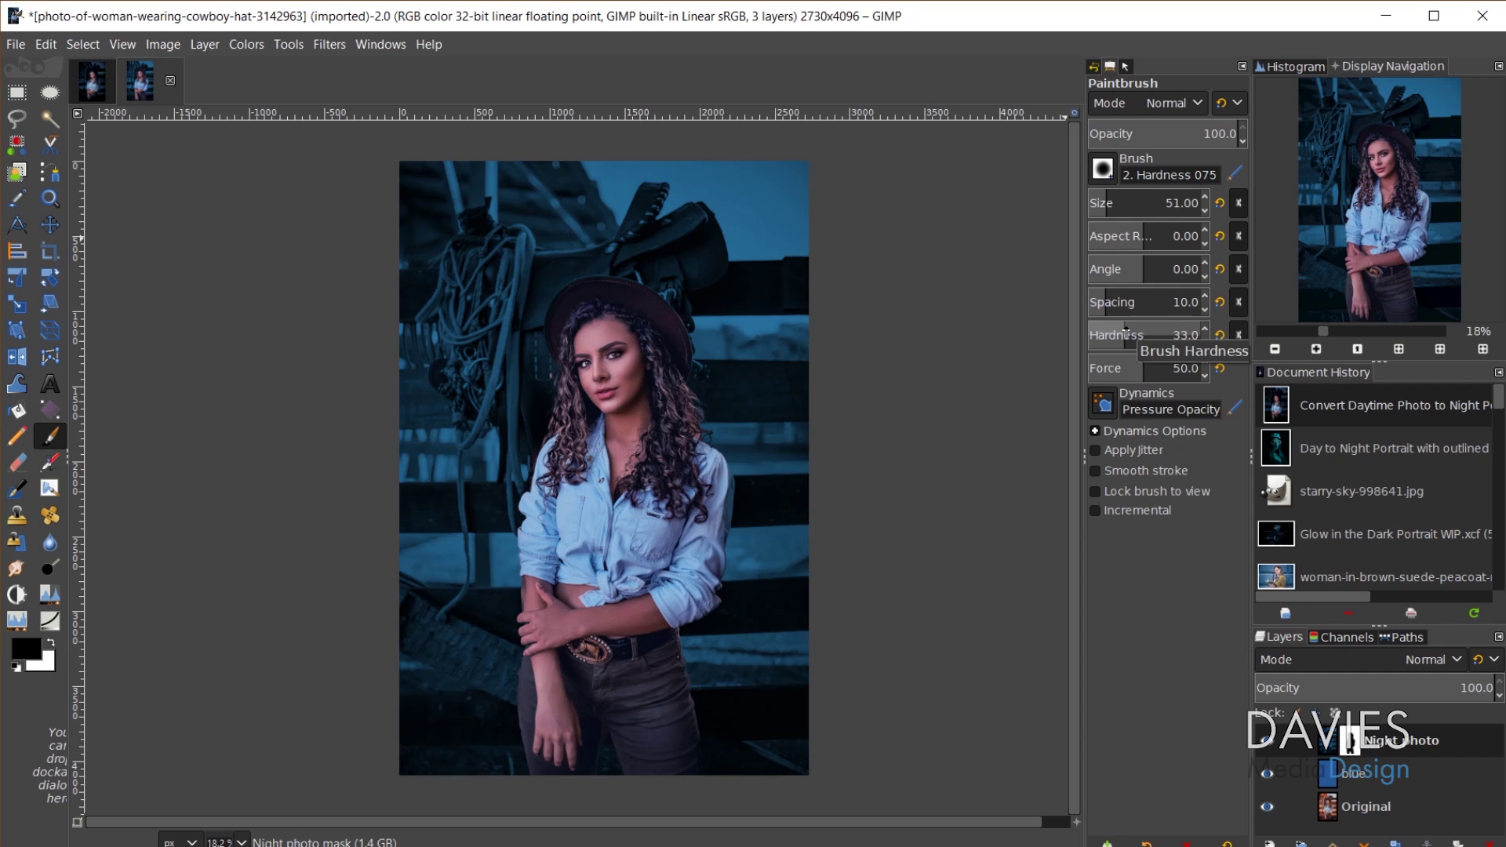
pyautogui.click(1127, 334)
pyautogui.moveTo(1107, 199); pyautogui.dragTo(1179, 202)
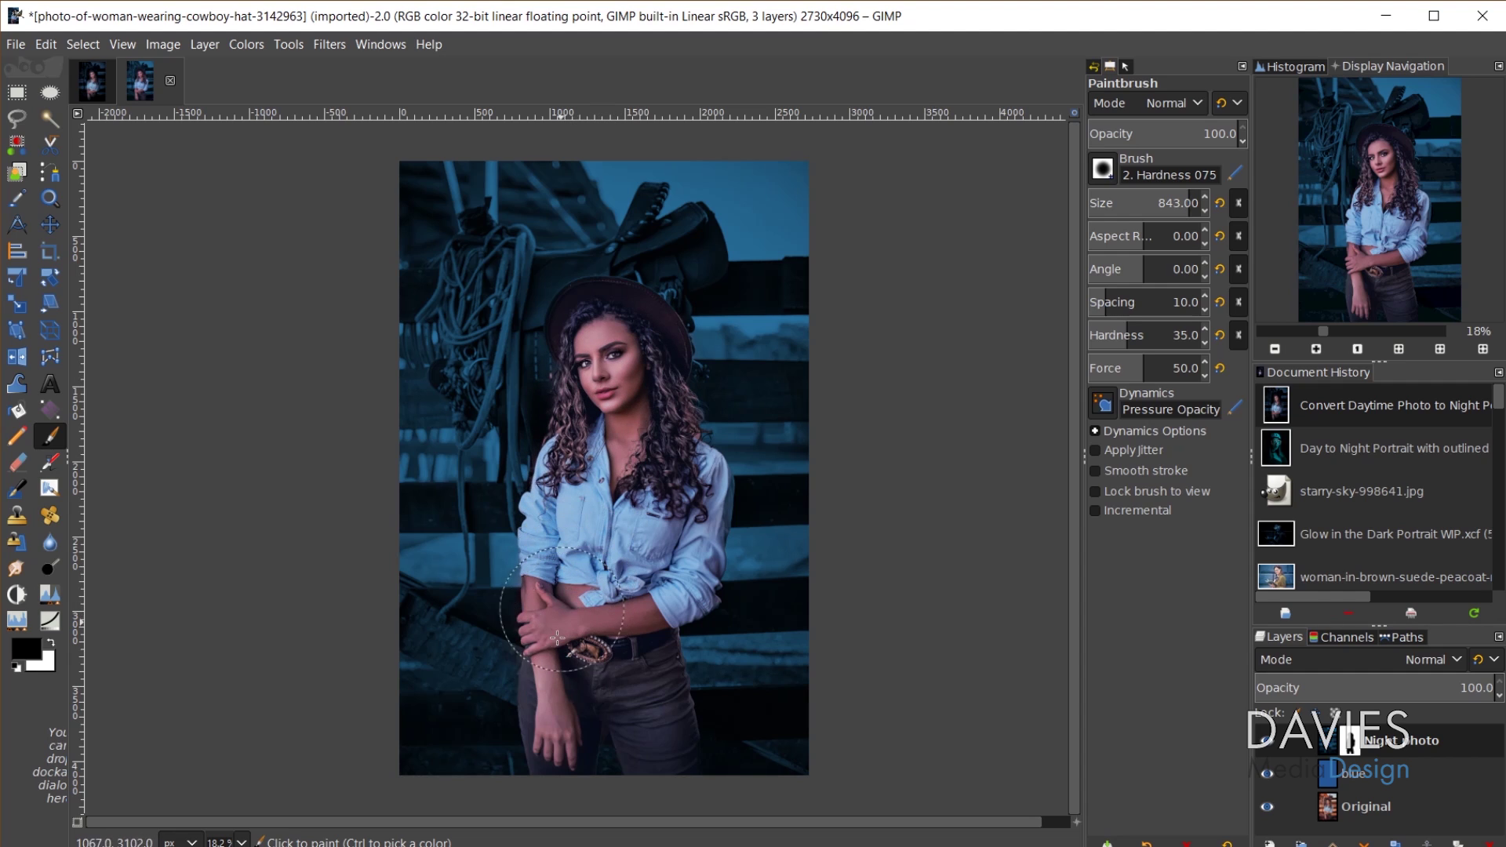
pyautogui.moveTo(596, 722); pyautogui.dragTo(649, 753)
pyautogui.moveTo(677, 549)
pyautogui.mouseDown()
pyautogui.moveTo(695, 479)
pyautogui.moveTo(679, 416)
pyautogui.moveTo(612, 329)
pyautogui.moveTo(573, 322)
pyautogui.moveTo(596, 345)
pyautogui.mouseUp()
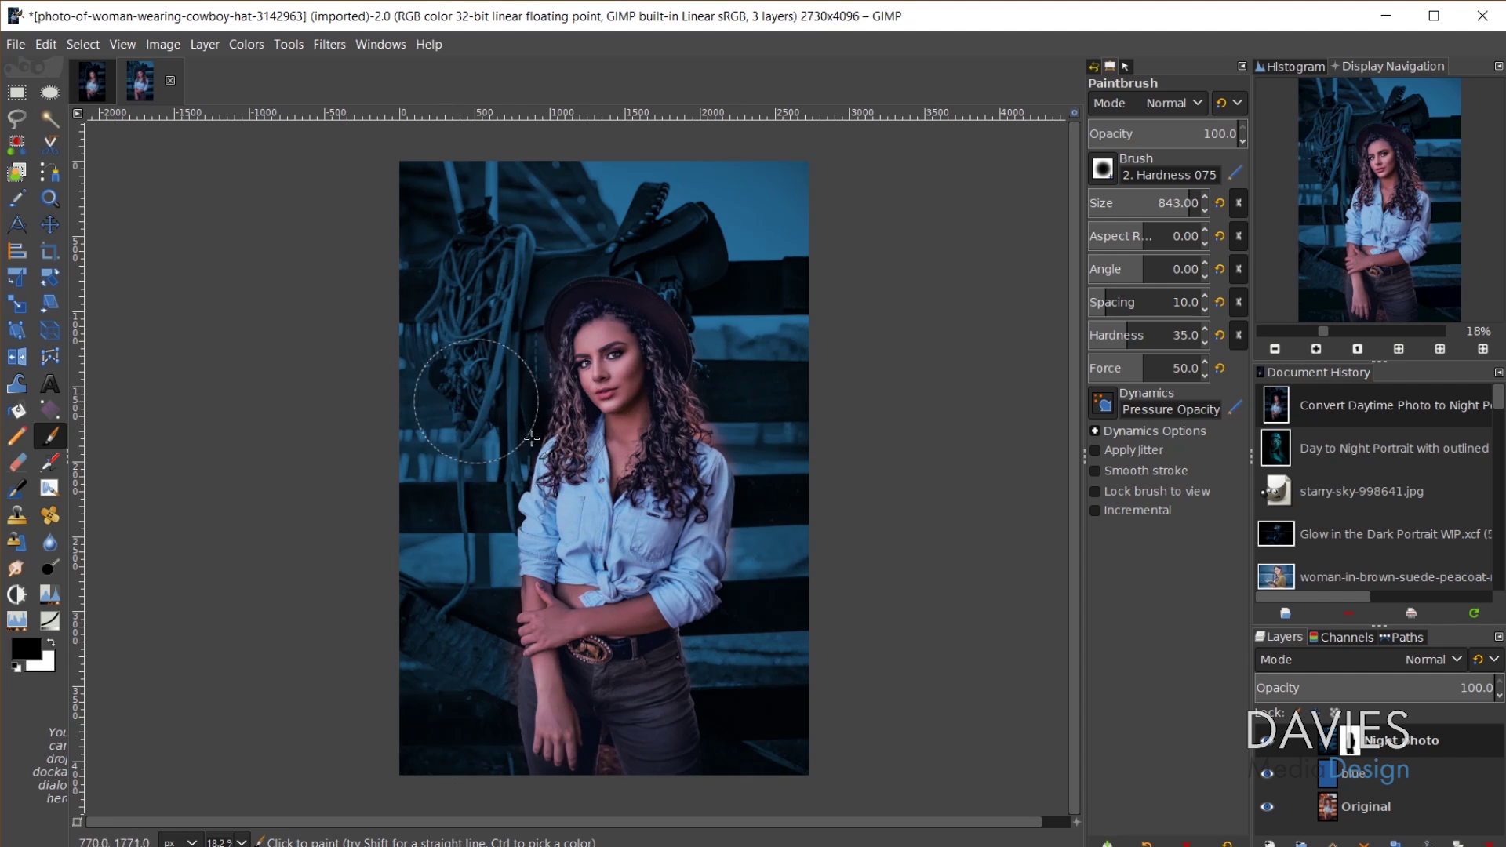
# Step: Enlarge the brush to size 1520 and paint white on the Night photo mask to darken the woman's outer edges, arms and legs
pyautogui.scroll(3, 1192, 197)
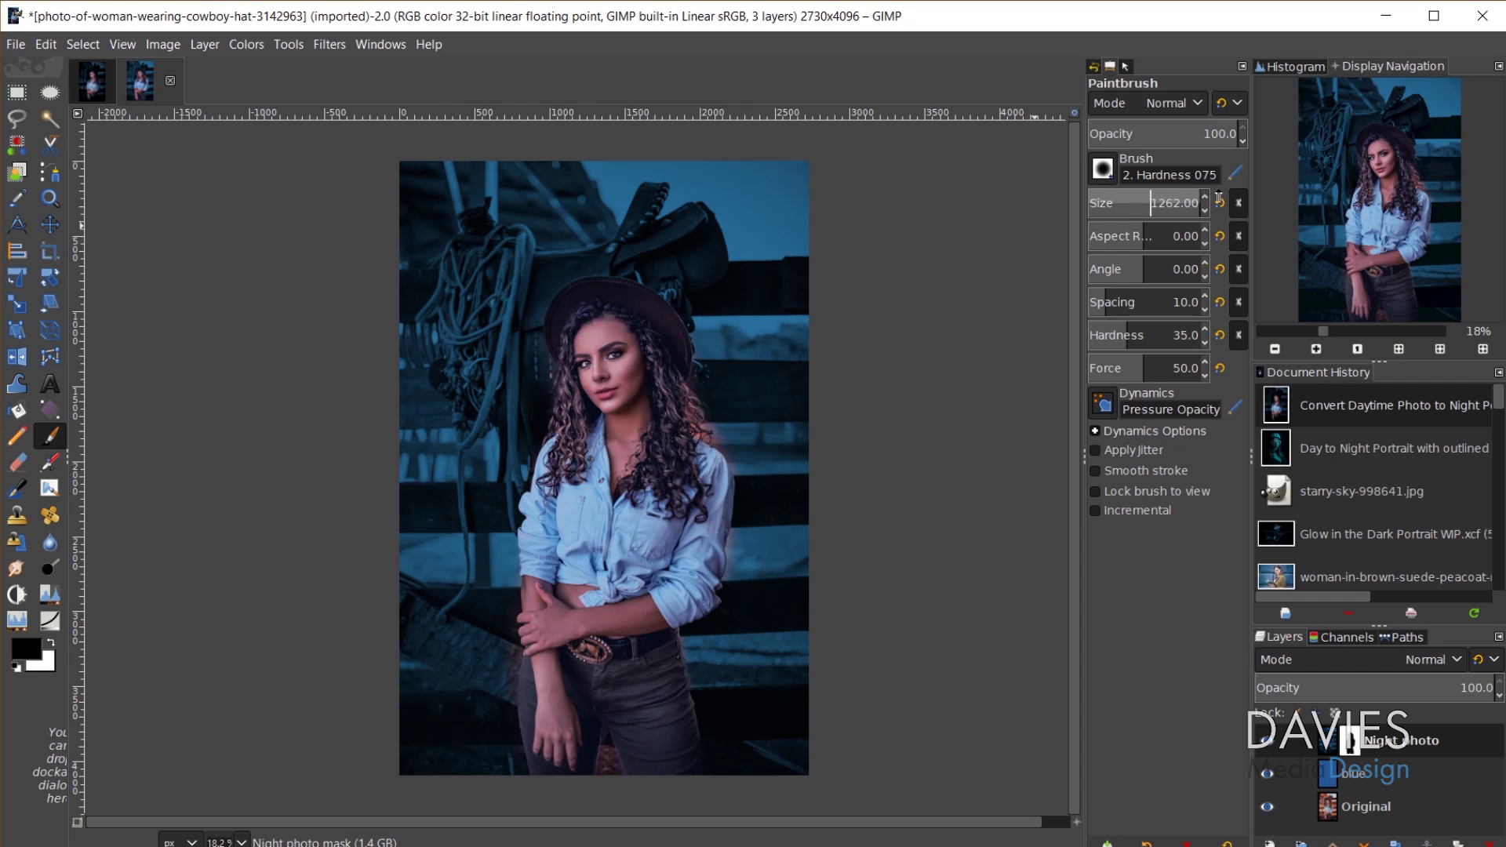
pyautogui.scroll(2, 1200, 203)
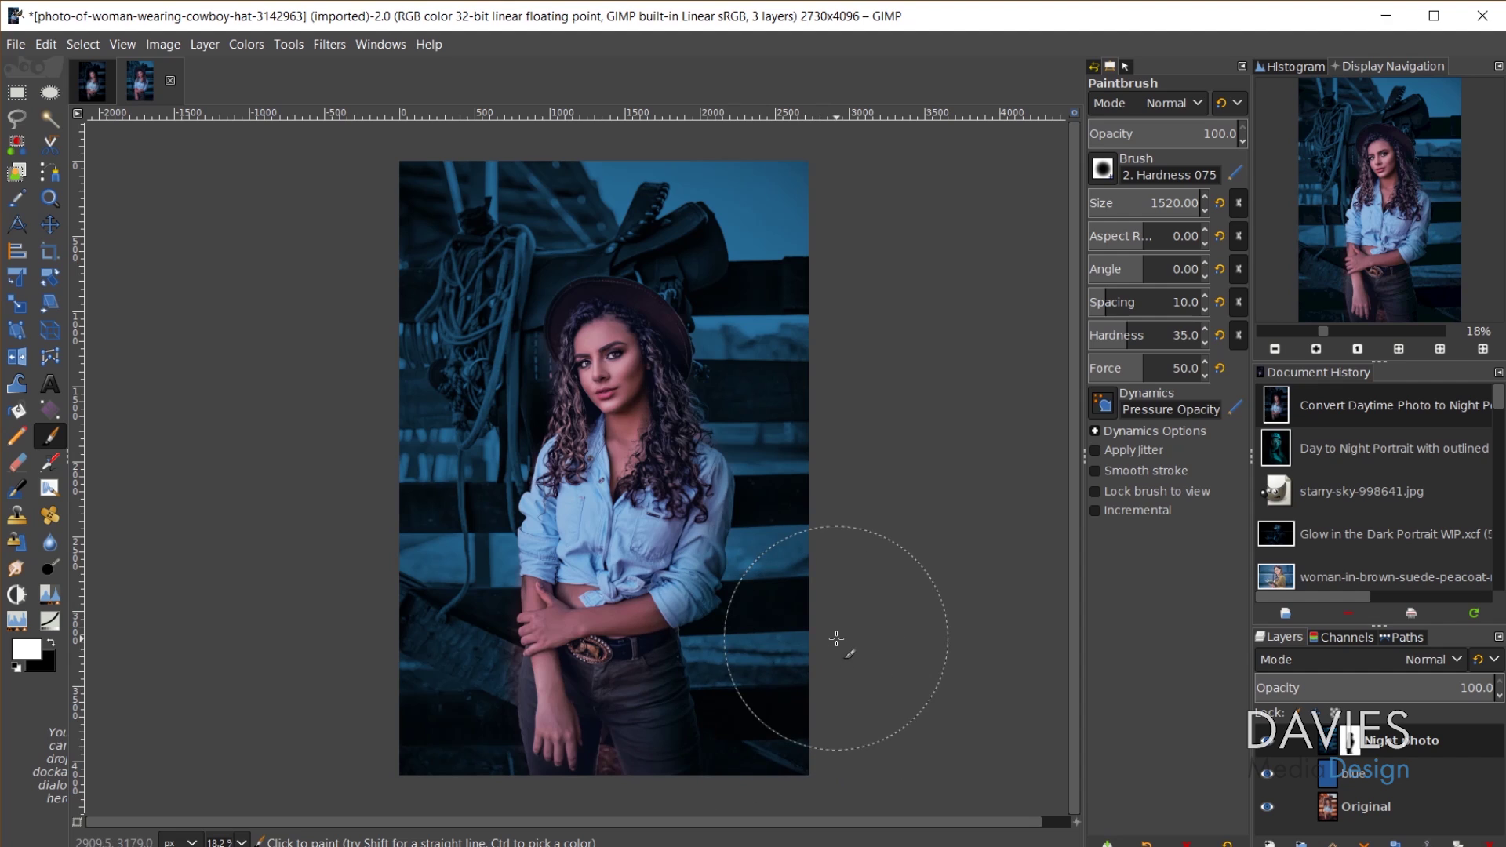
pyautogui.keyDown('ctrl'); pyautogui.scroll(-1, 753, 671); pyautogui.keyUp('ctrl')
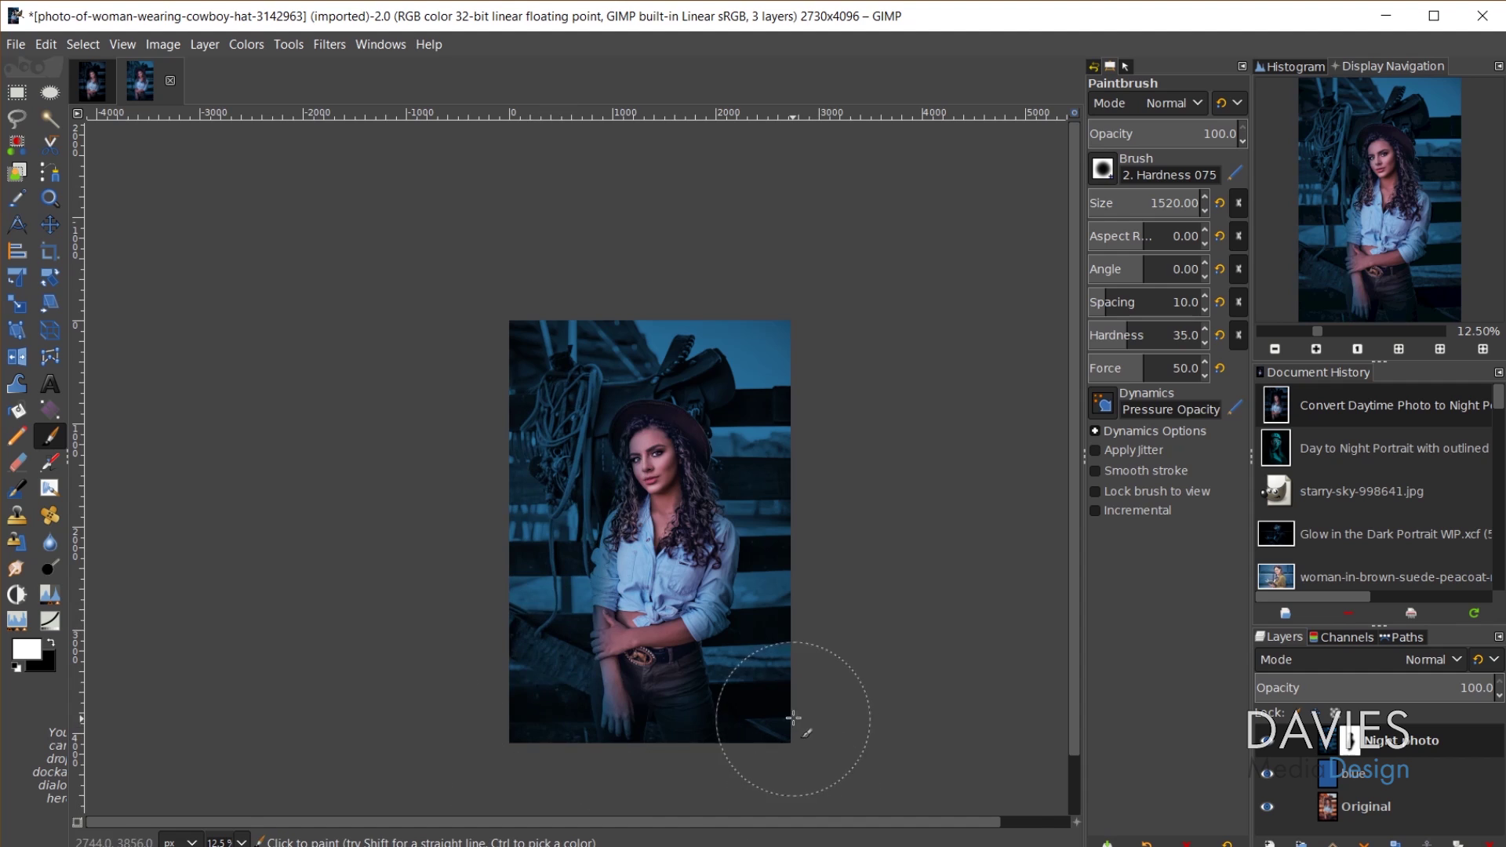
pyautogui.scroll(2, 794, 718)
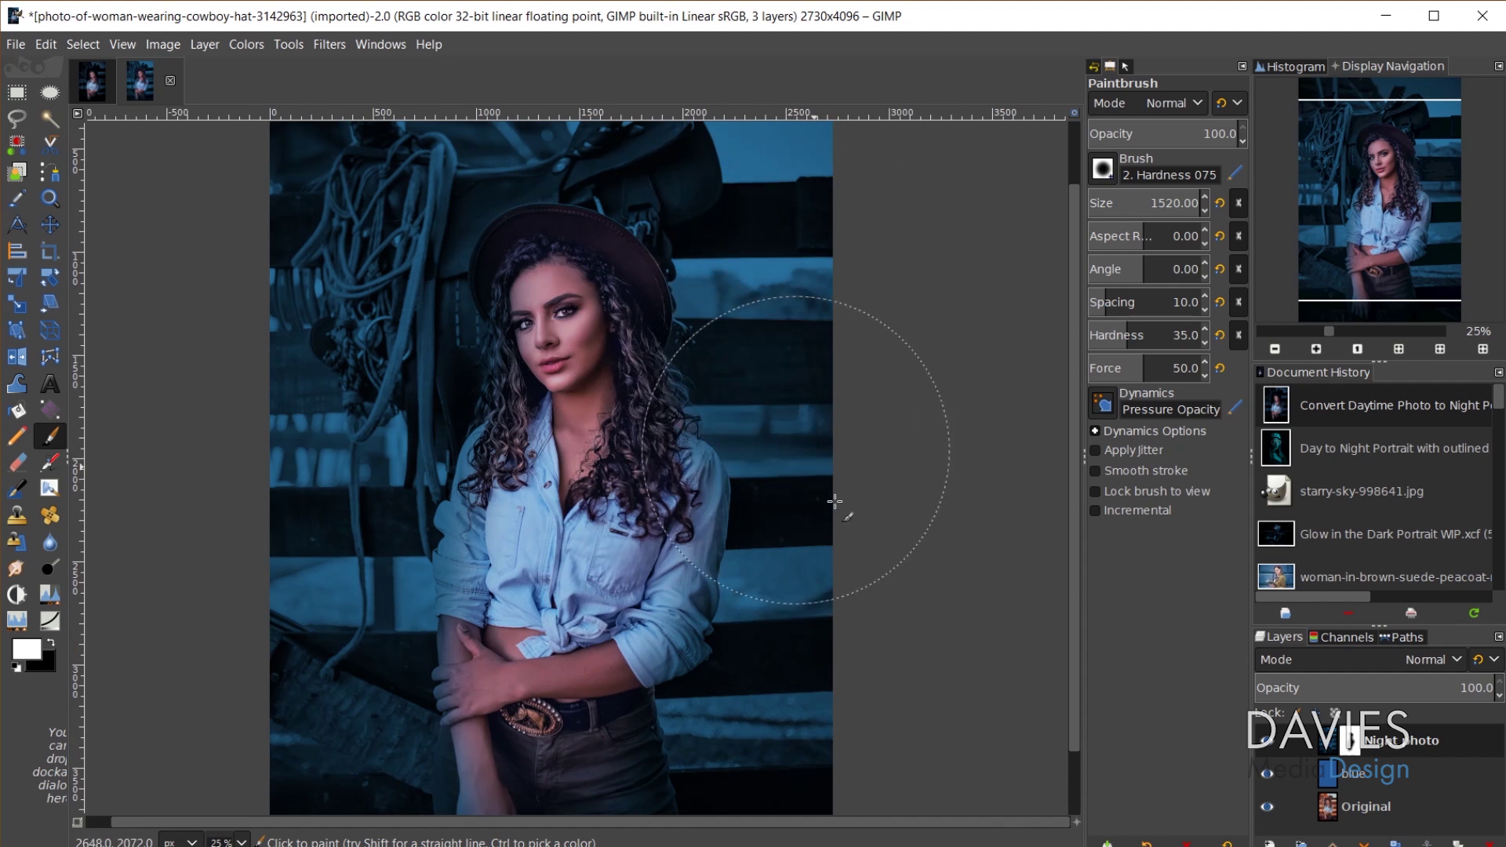
pyautogui.scroll(-2, 860, 686)
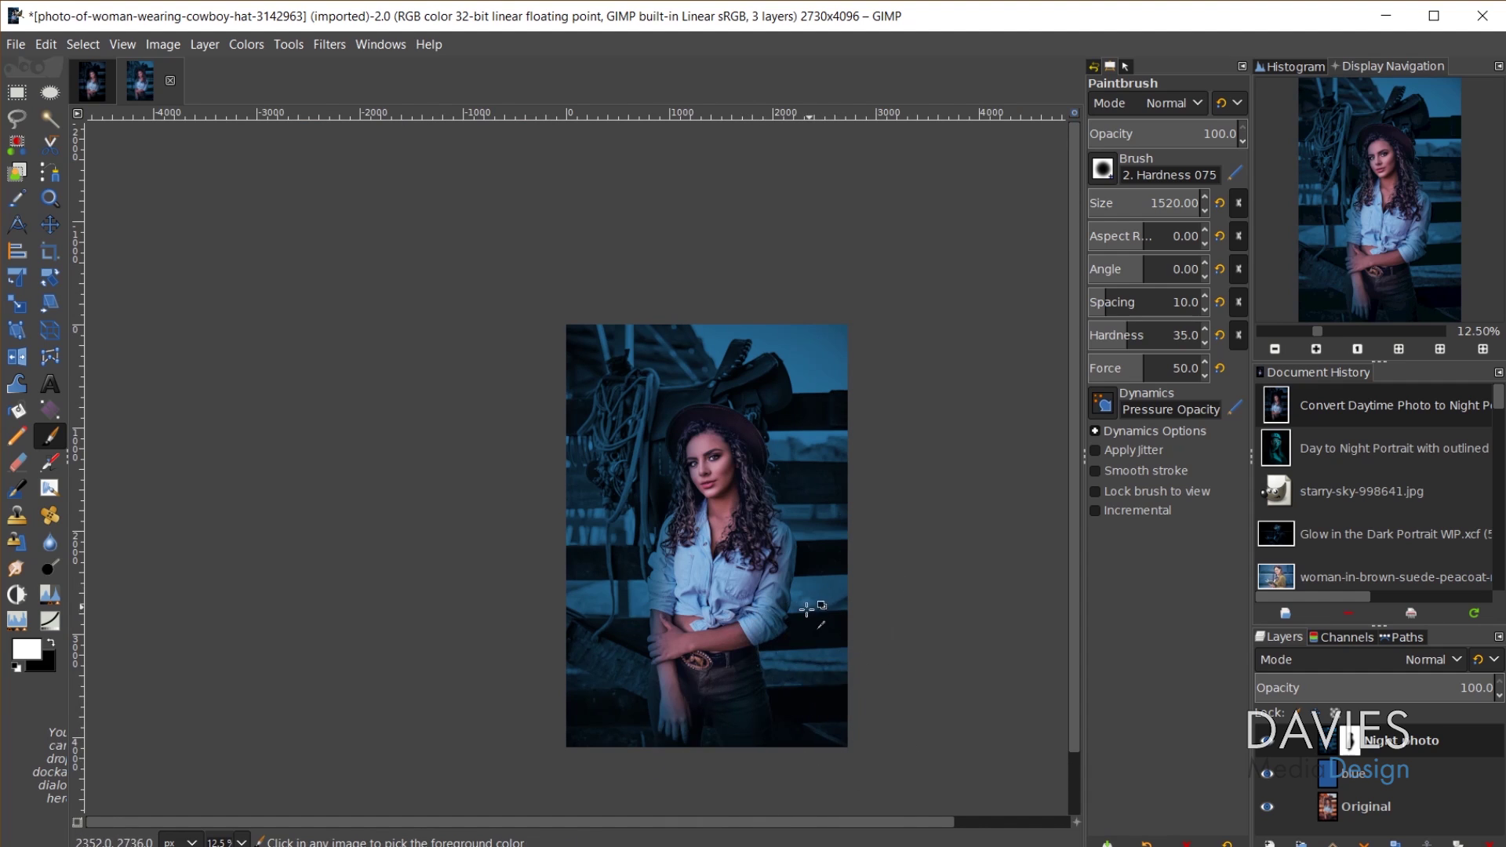
pyautogui.scroll(1, 830, 783)
pyautogui.scroll(-1, 691, 525)
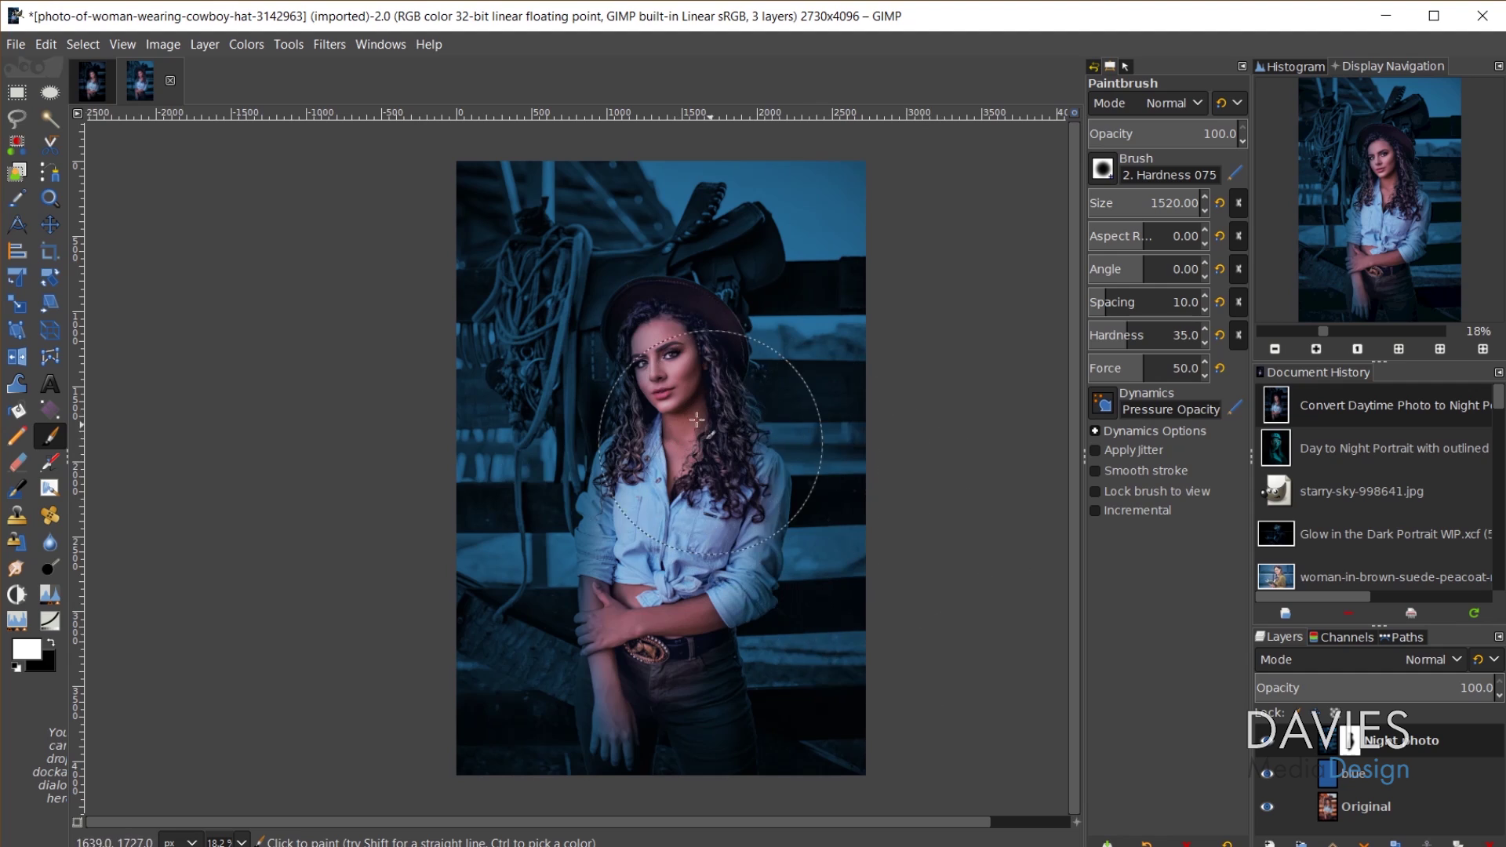
# Step: Reduce the paintbrush size to 1115 and switch the foreground color to black for touching up the Night photo mask
pyautogui.click(1194, 200)
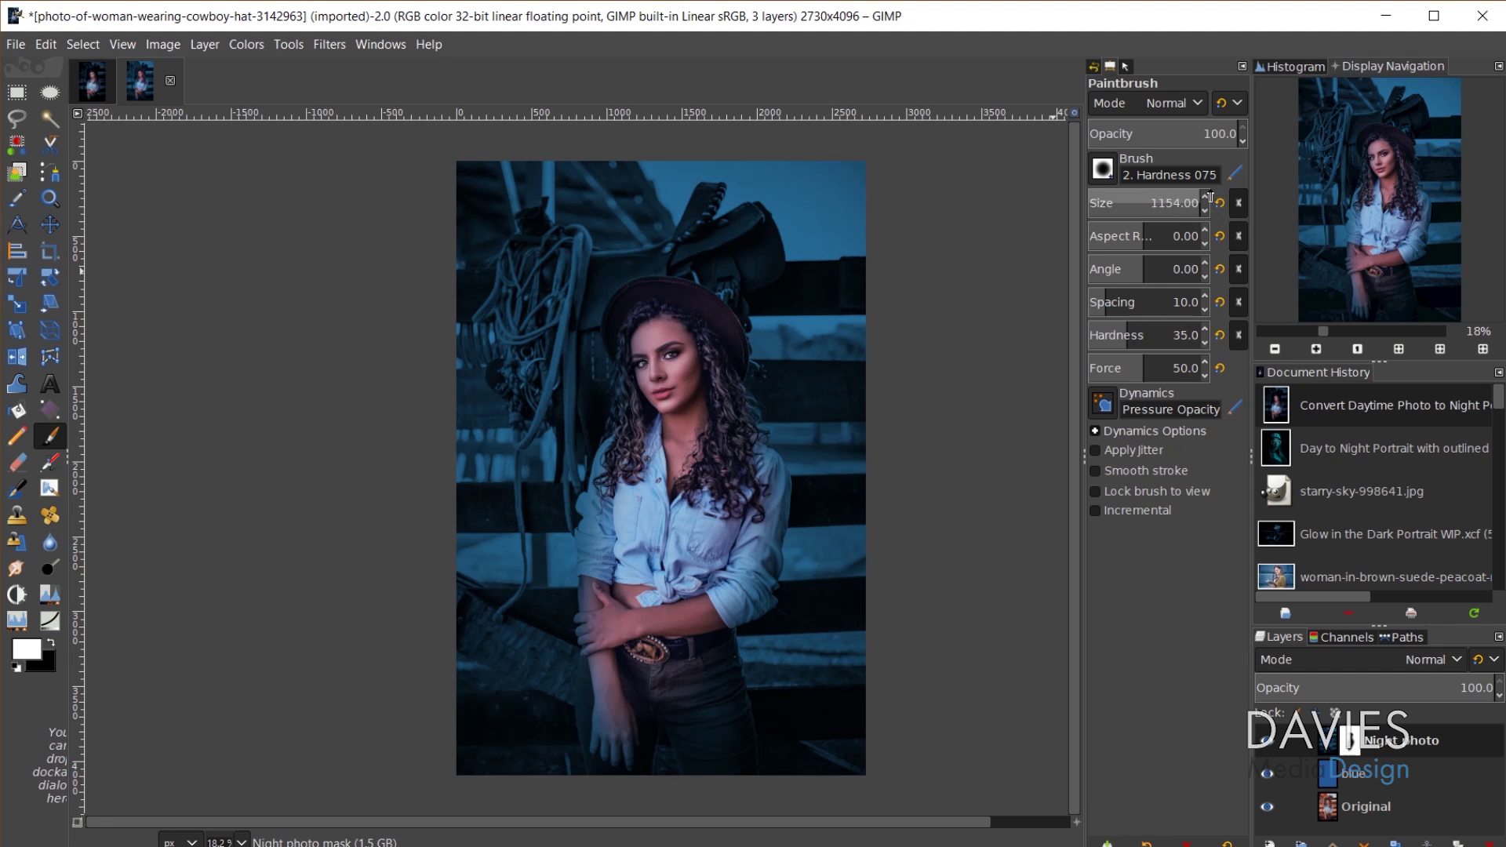
pyautogui.moveTo(1209, 196); pyautogui.dragTo(1205, 199)
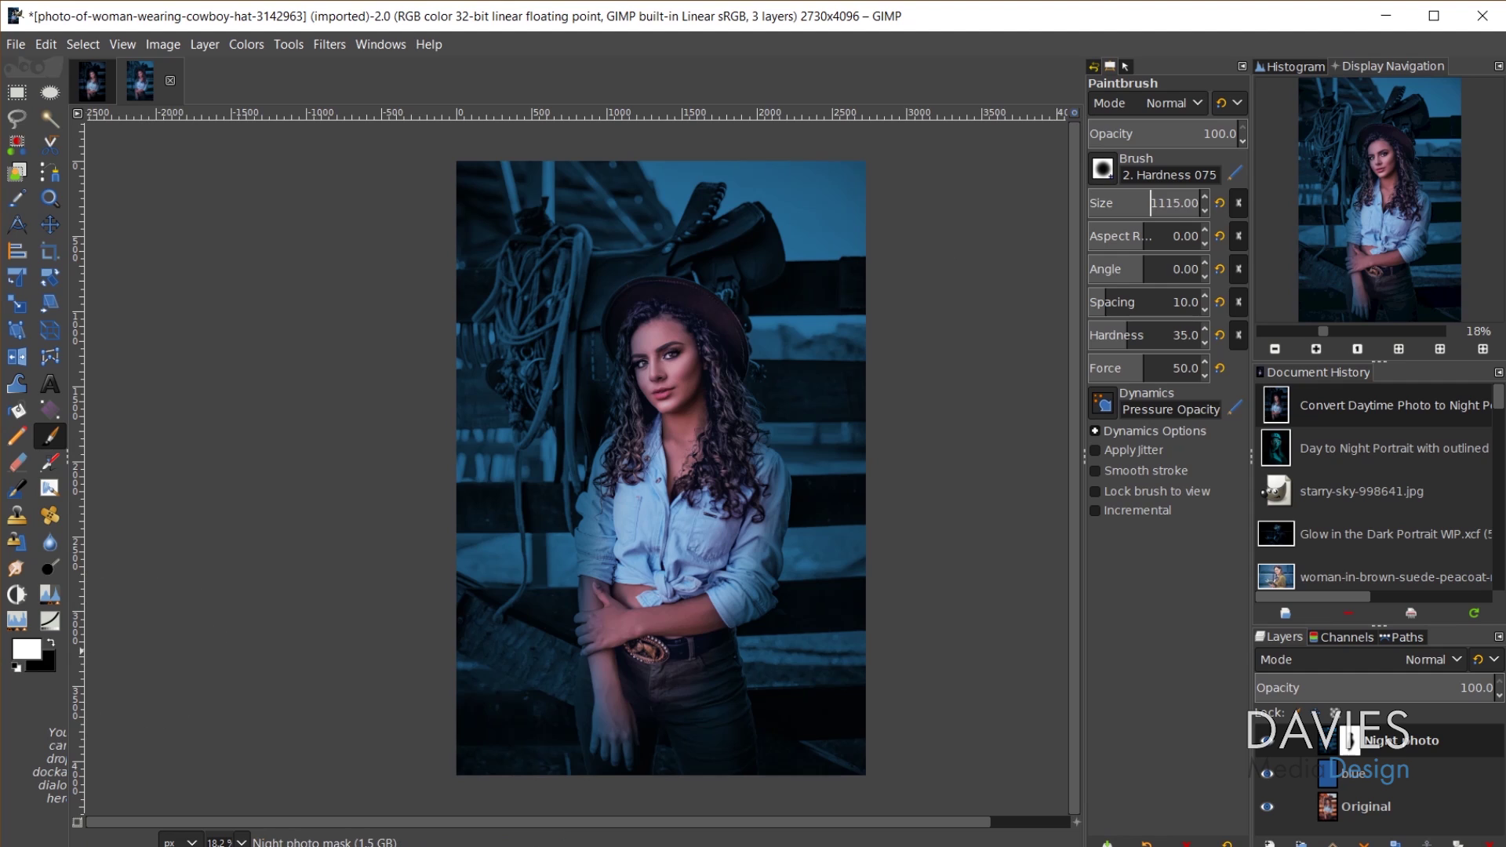
pyautogui.click(55, 644)
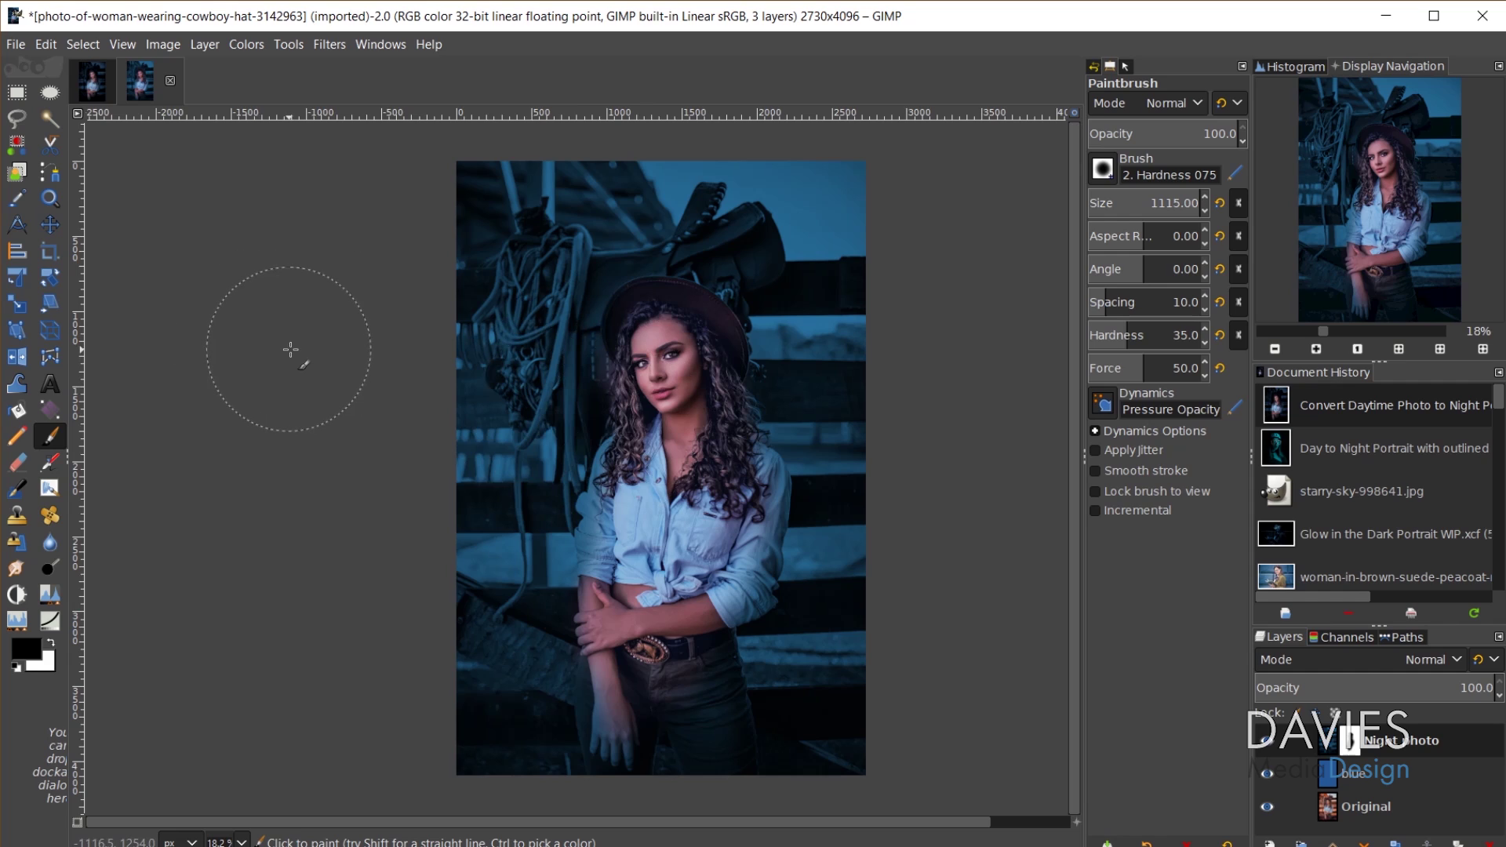
# Step: Open the recent image starry-sky-998641.jpg and copy its layer into the portrait image as the top layer
pyautogui.click(12, 45)
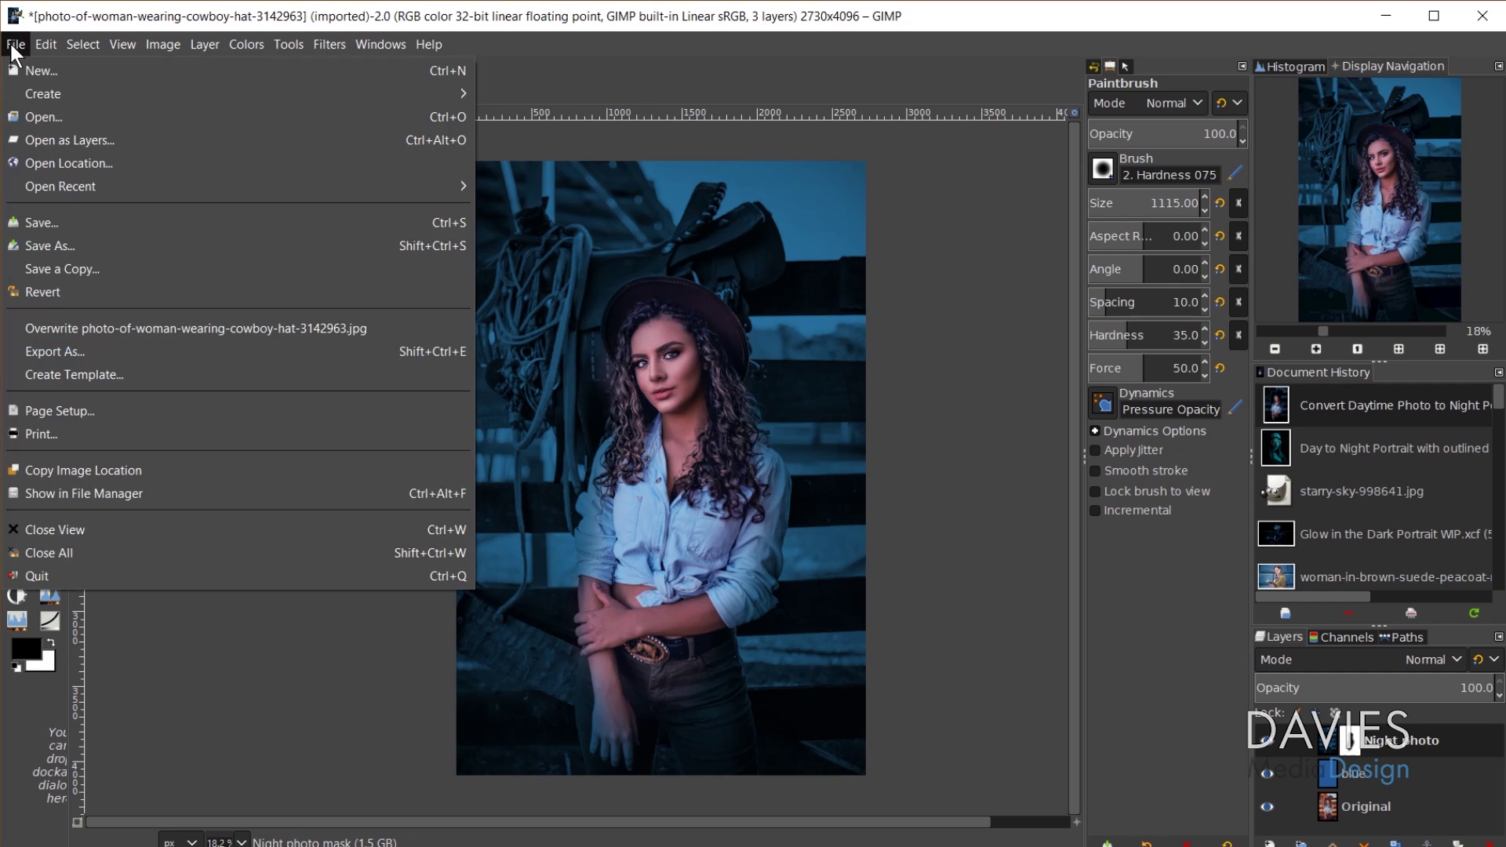
pyautogui.moveTo(69, 188)
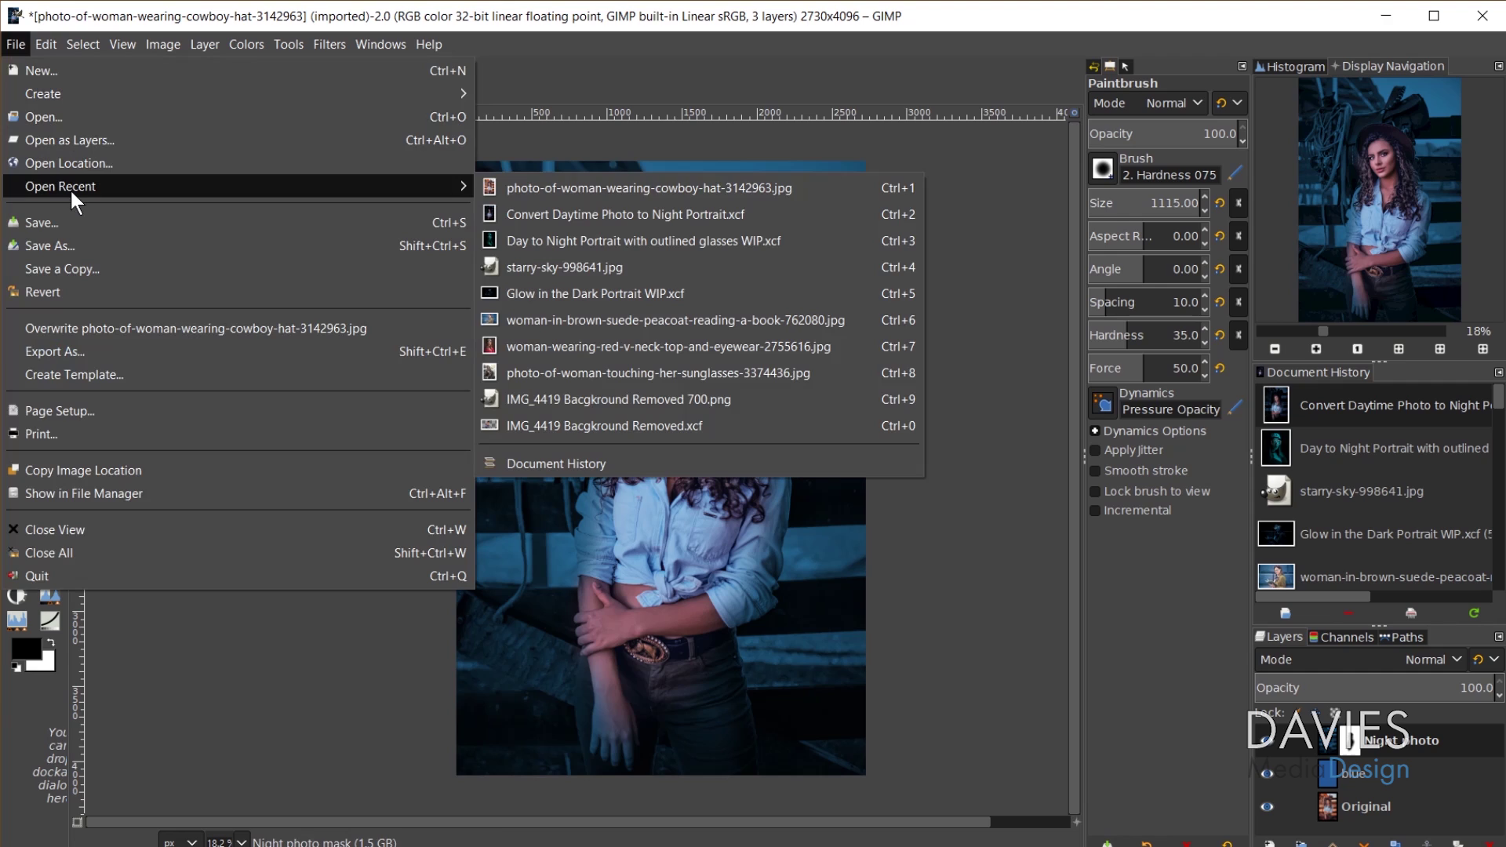
pyautogui.click(562, 269)
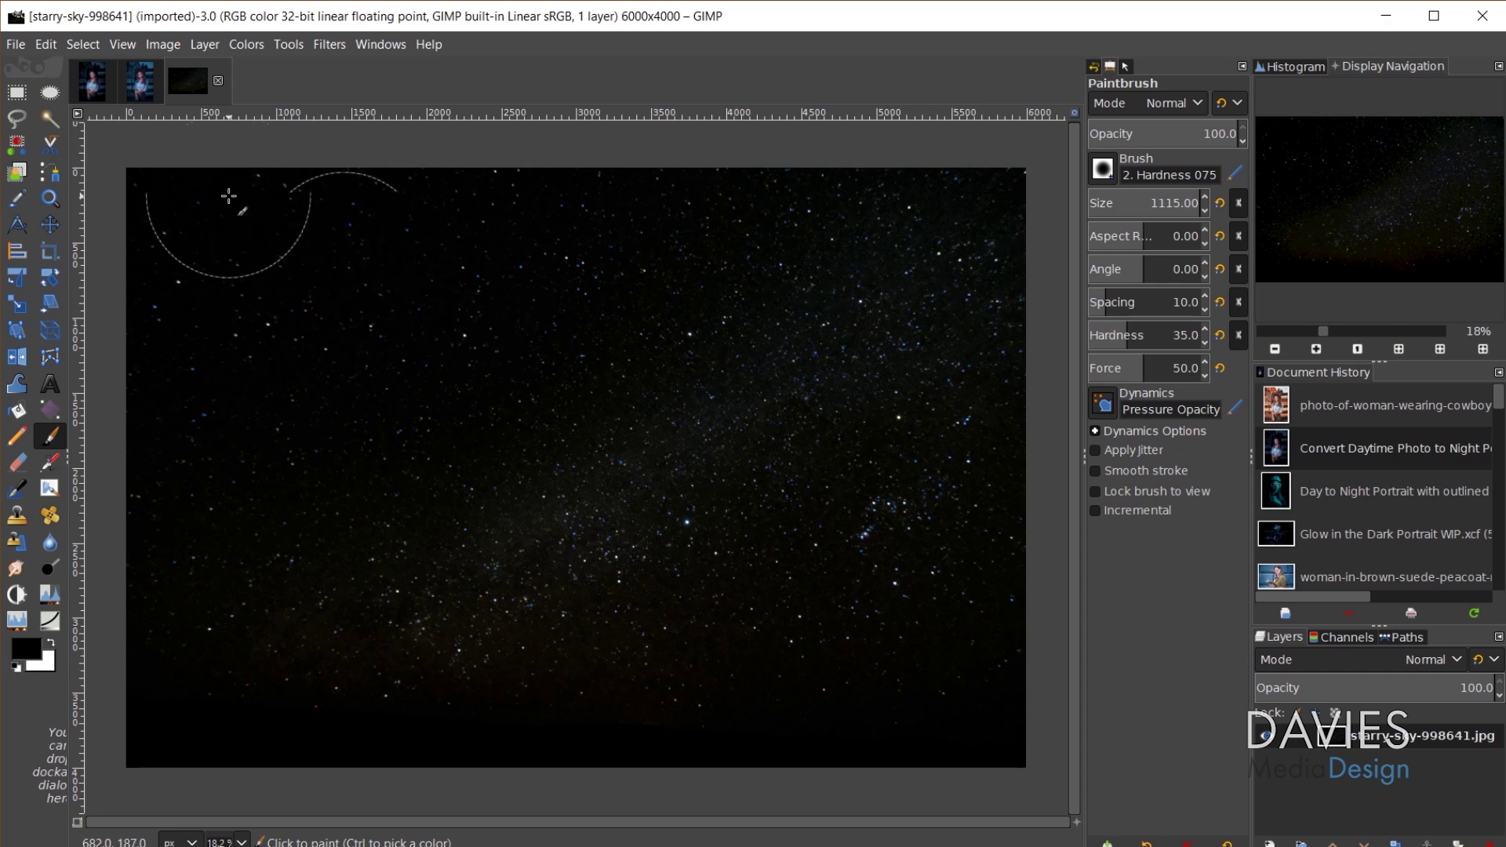
pyautogui.click(142, 88)
pyautogui.moveTo(141, 87); pyautogui.dragTo(537, 346)
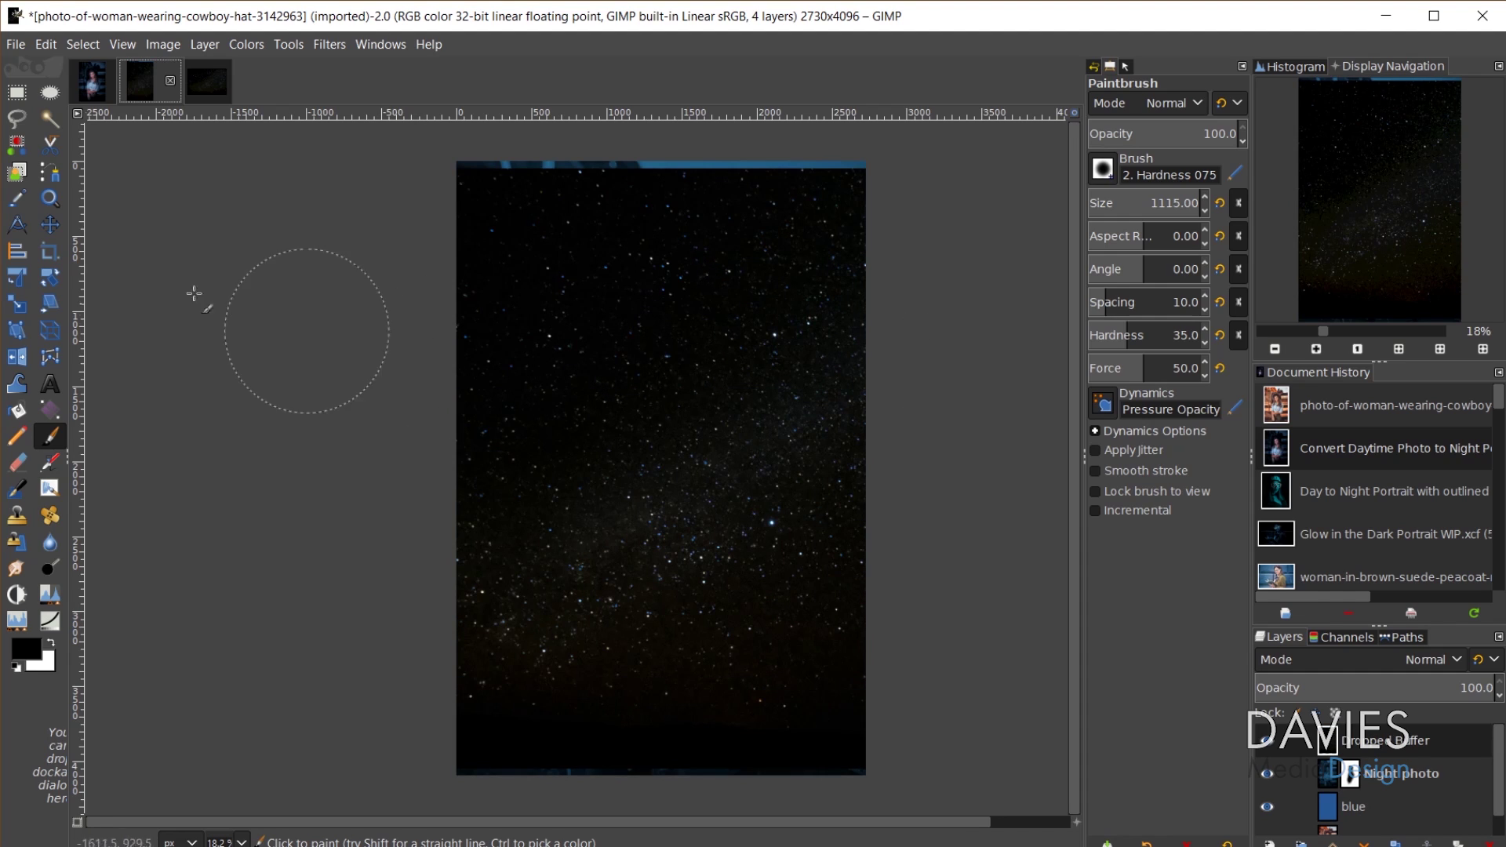
# Step: Rename the dropped star layer as Starry Night
pyautogui.click(49, 224)
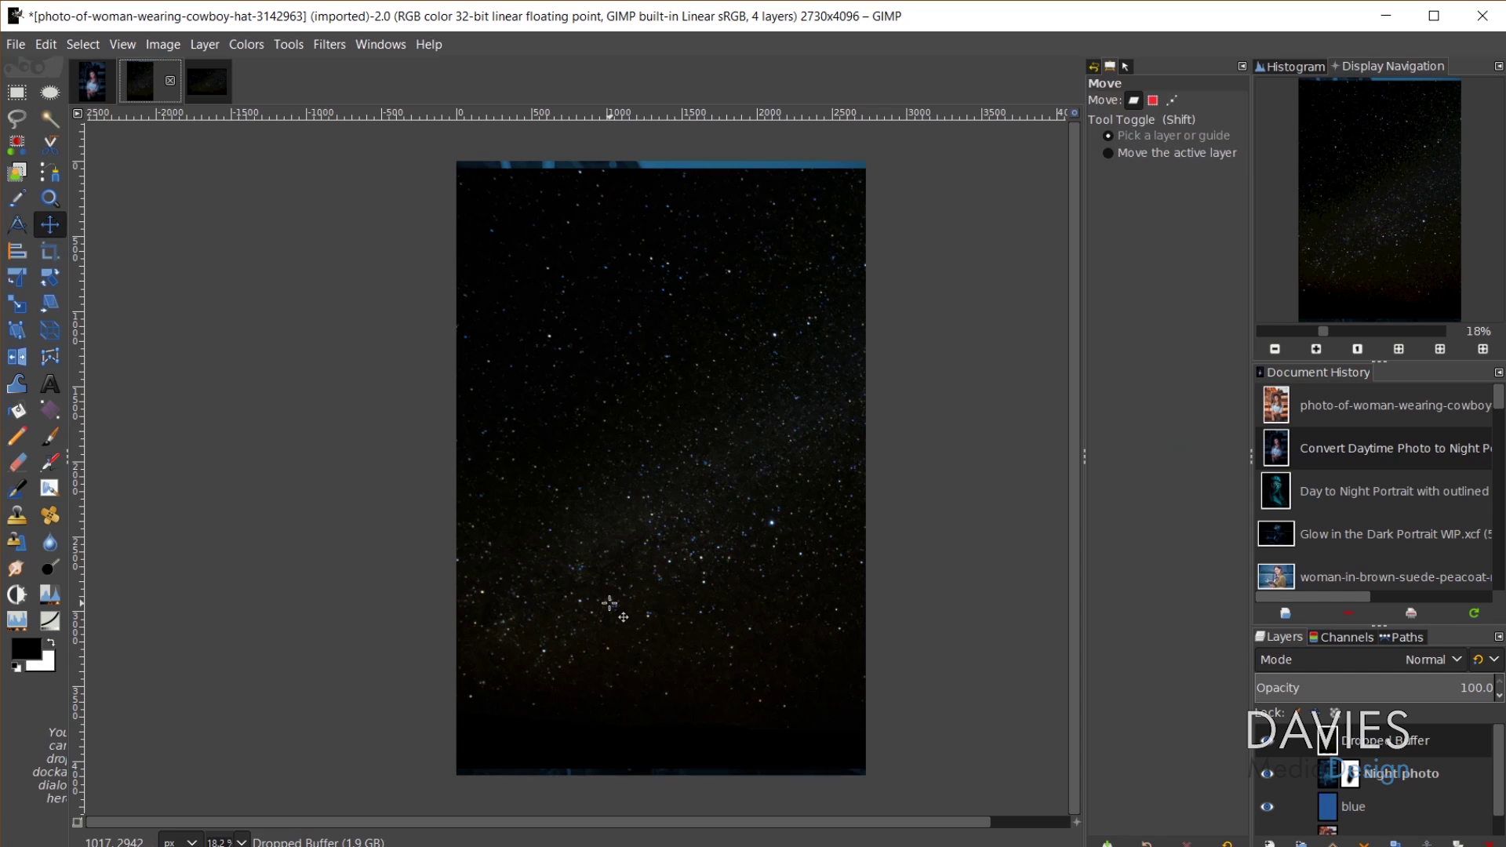
pyautogui.click(1390, 744)
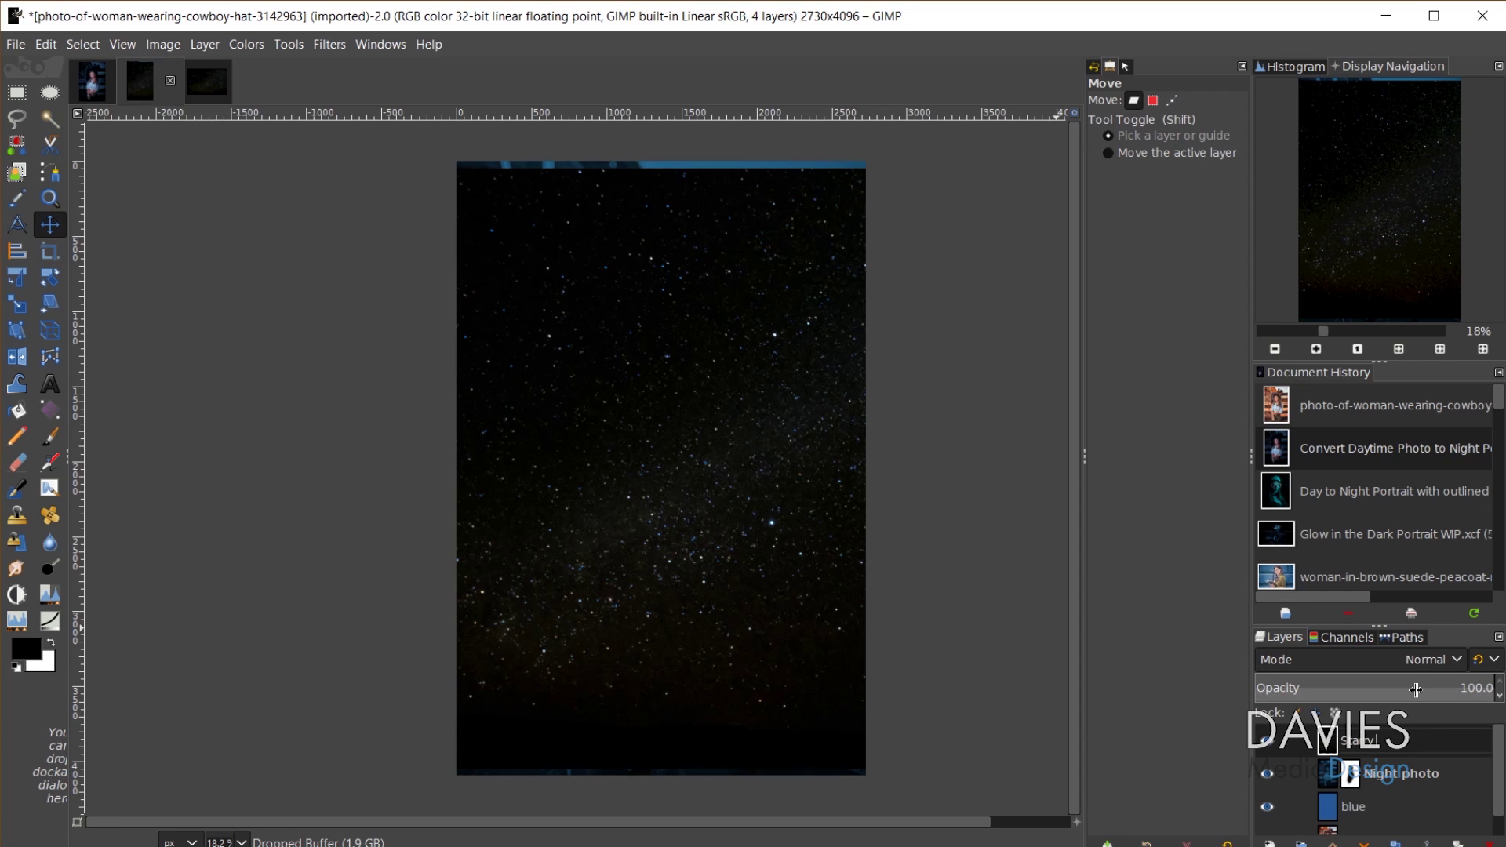
pyautogui.write('Starry Night')
pyautogui.press('Return')
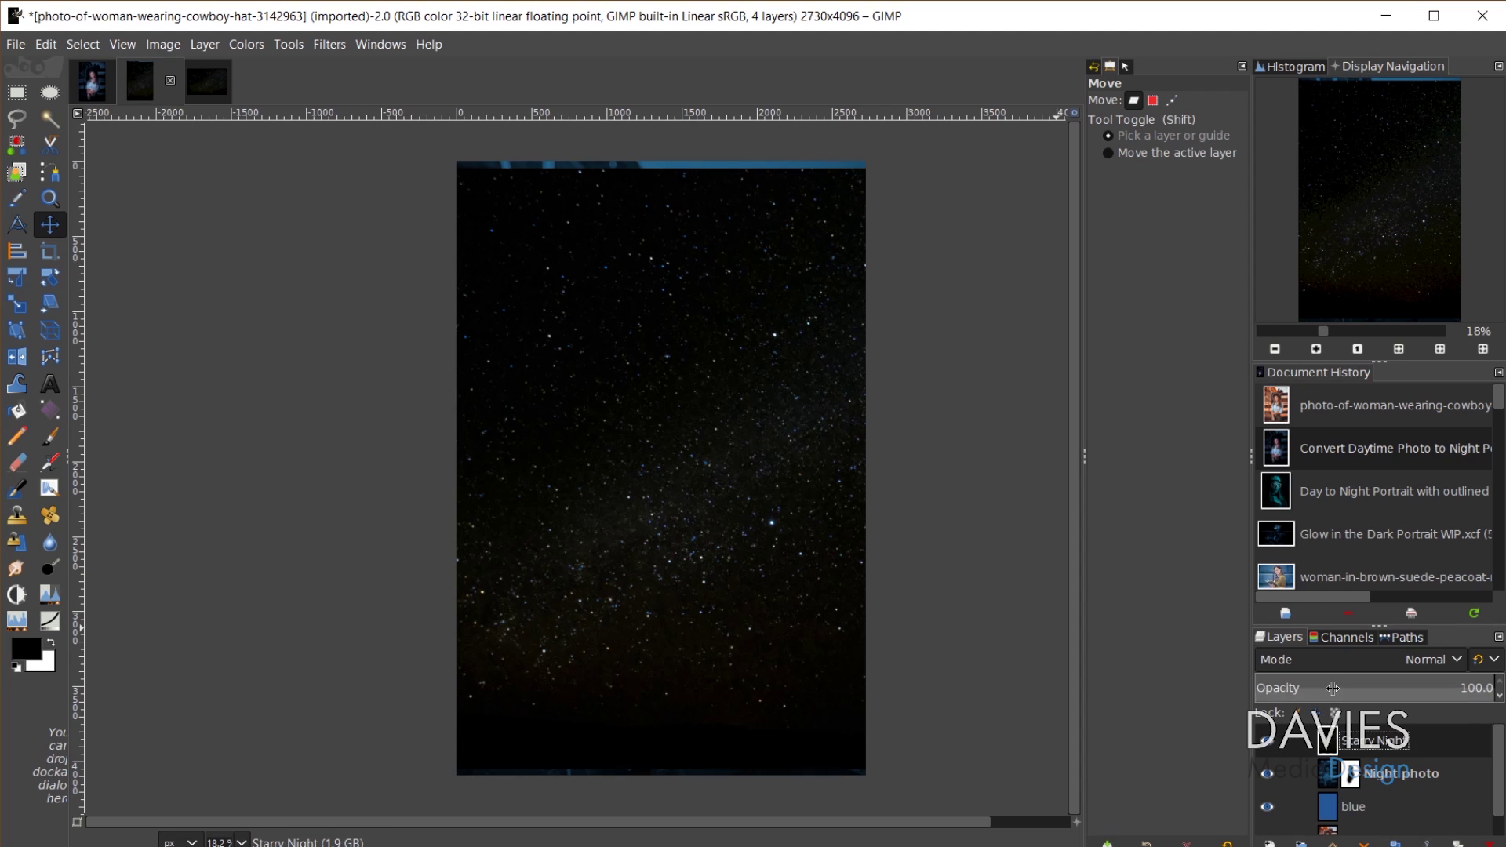
# Step: Set the Starry Night layer's blend mode to Screen and reposition its stars over the open sky behind the saddle
pyautogui.click(1346, 660)
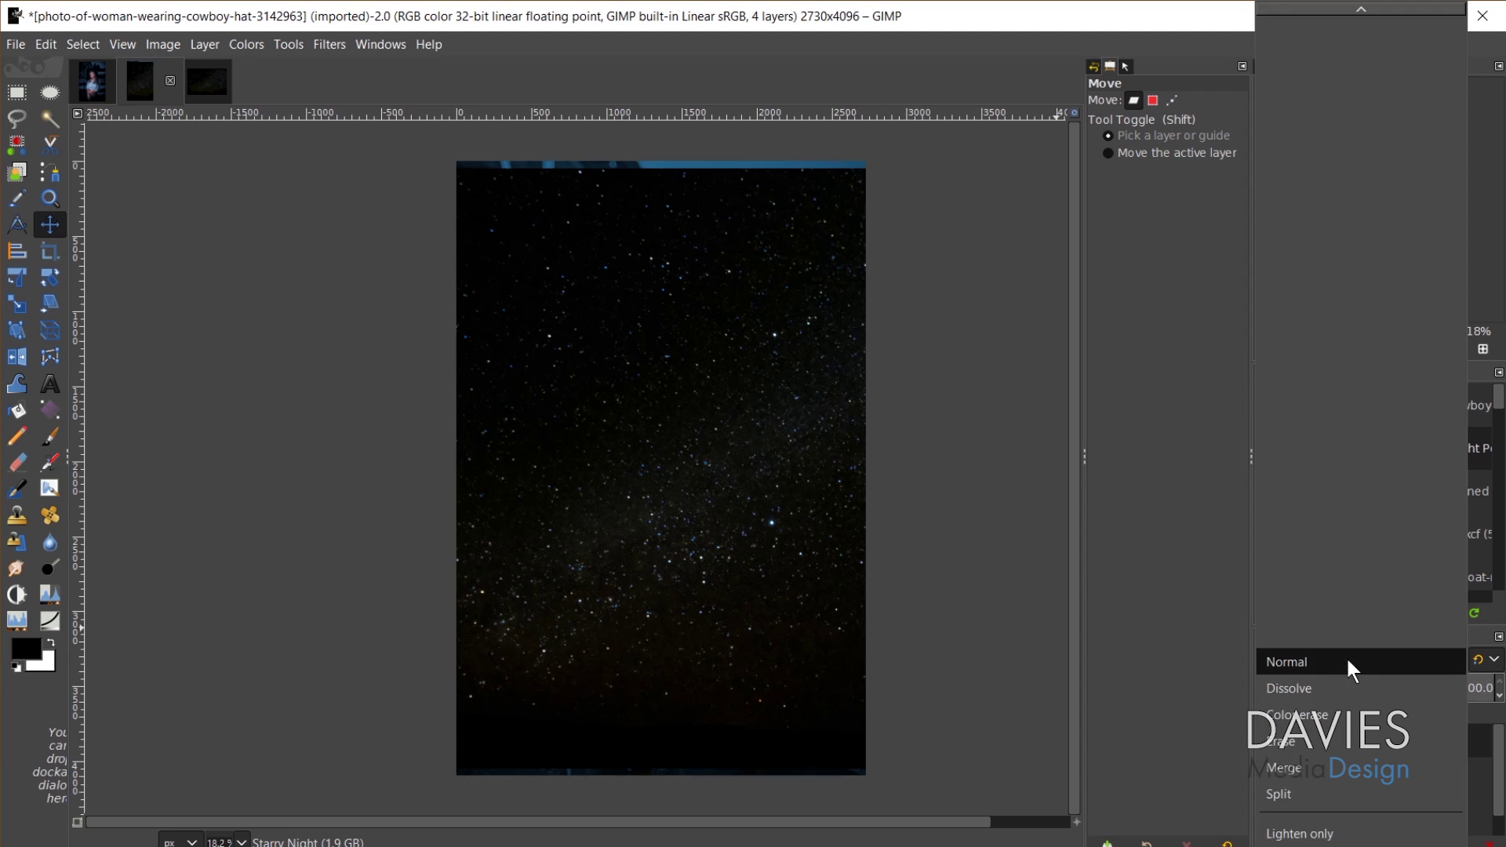
pyautogui.scroll(-4, 1348, 659)
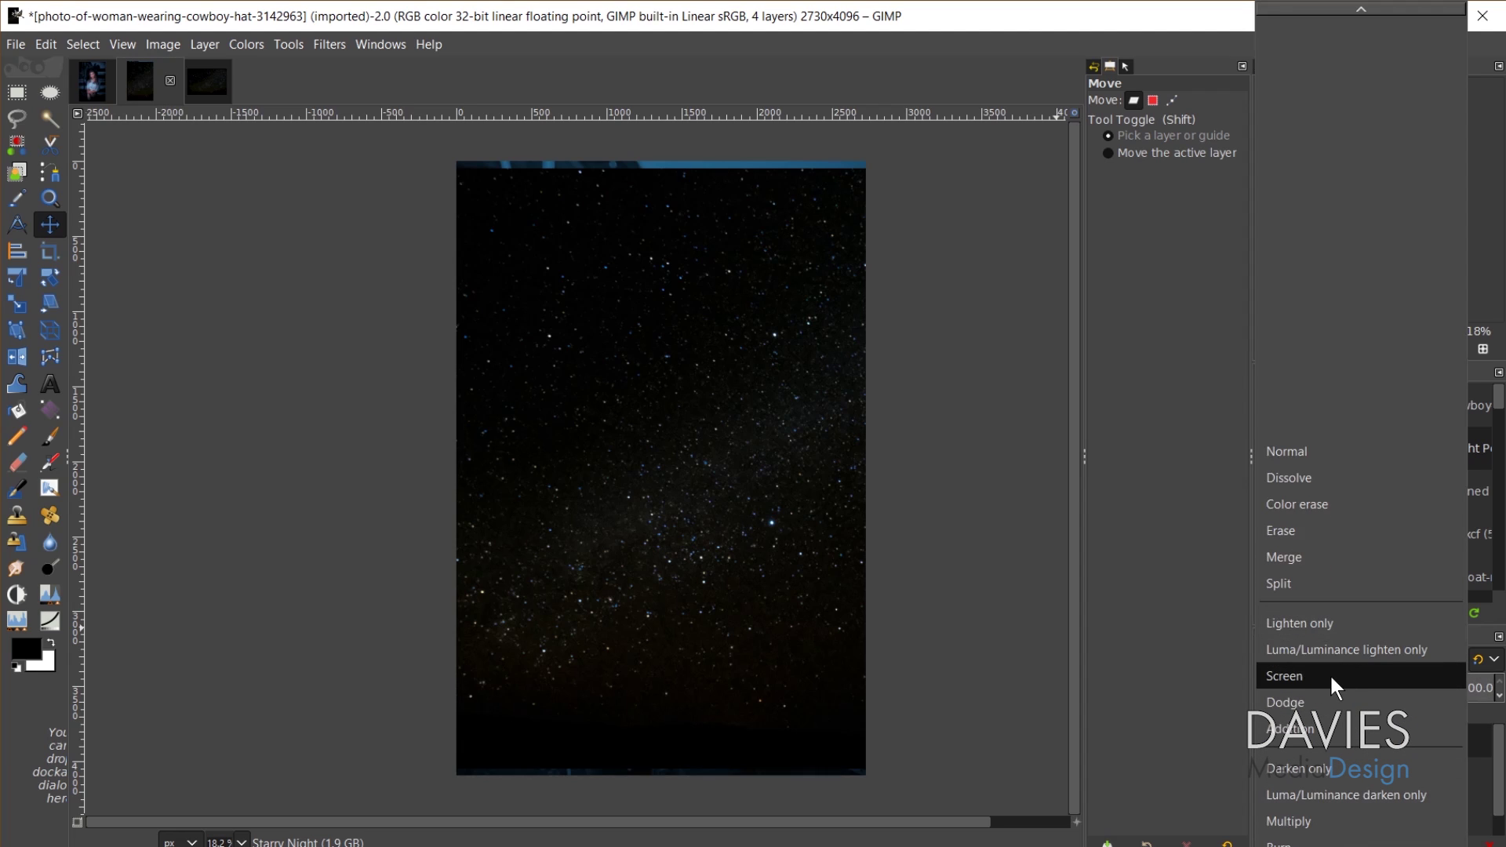
pyautogui.click(1330, 675)
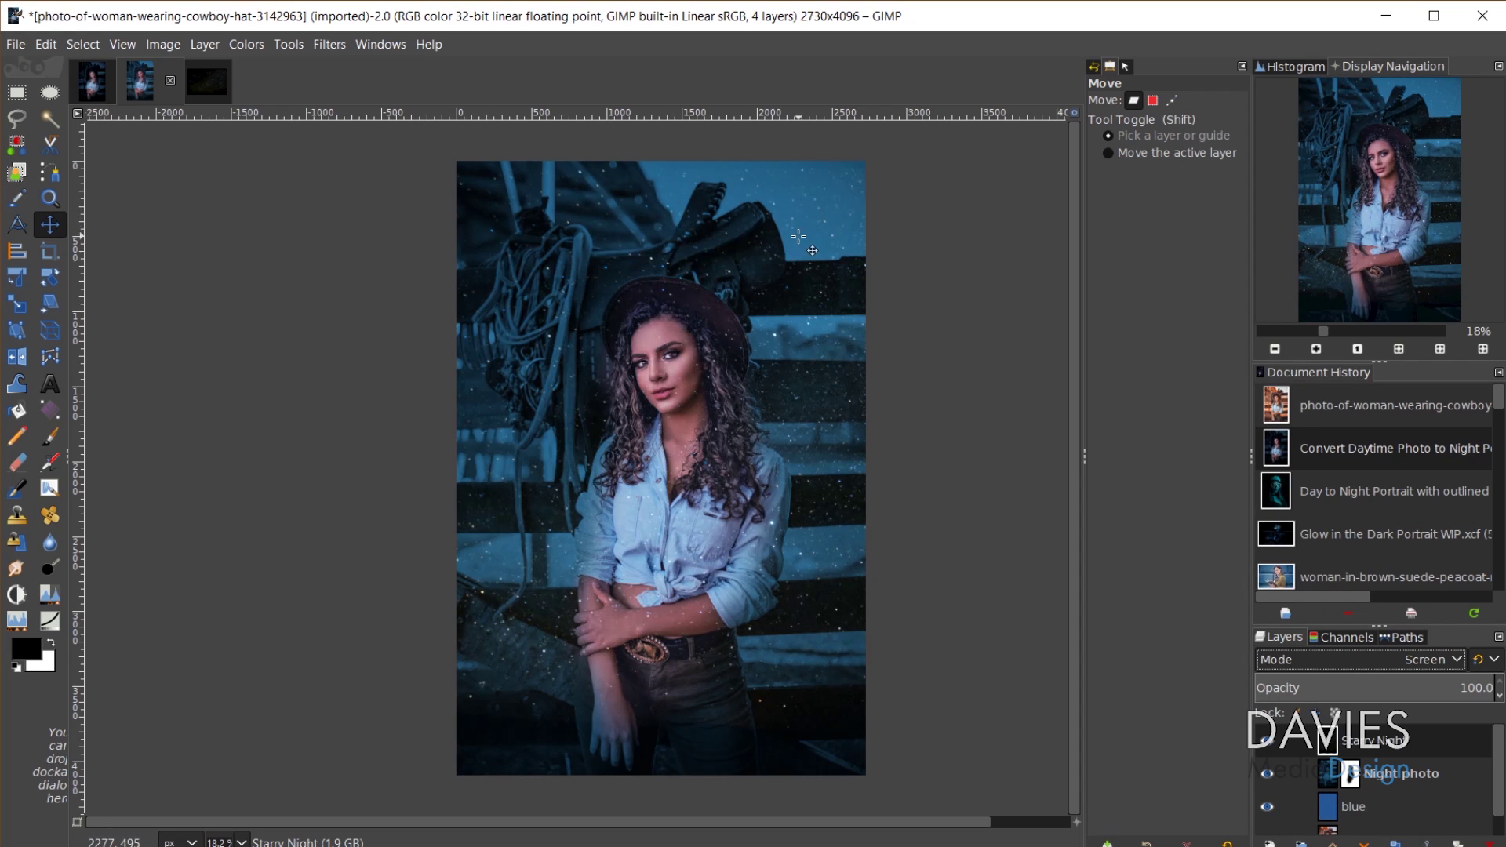
pyautogui.moveTo(789, 365); pyautogui.dragTo(698, 206)
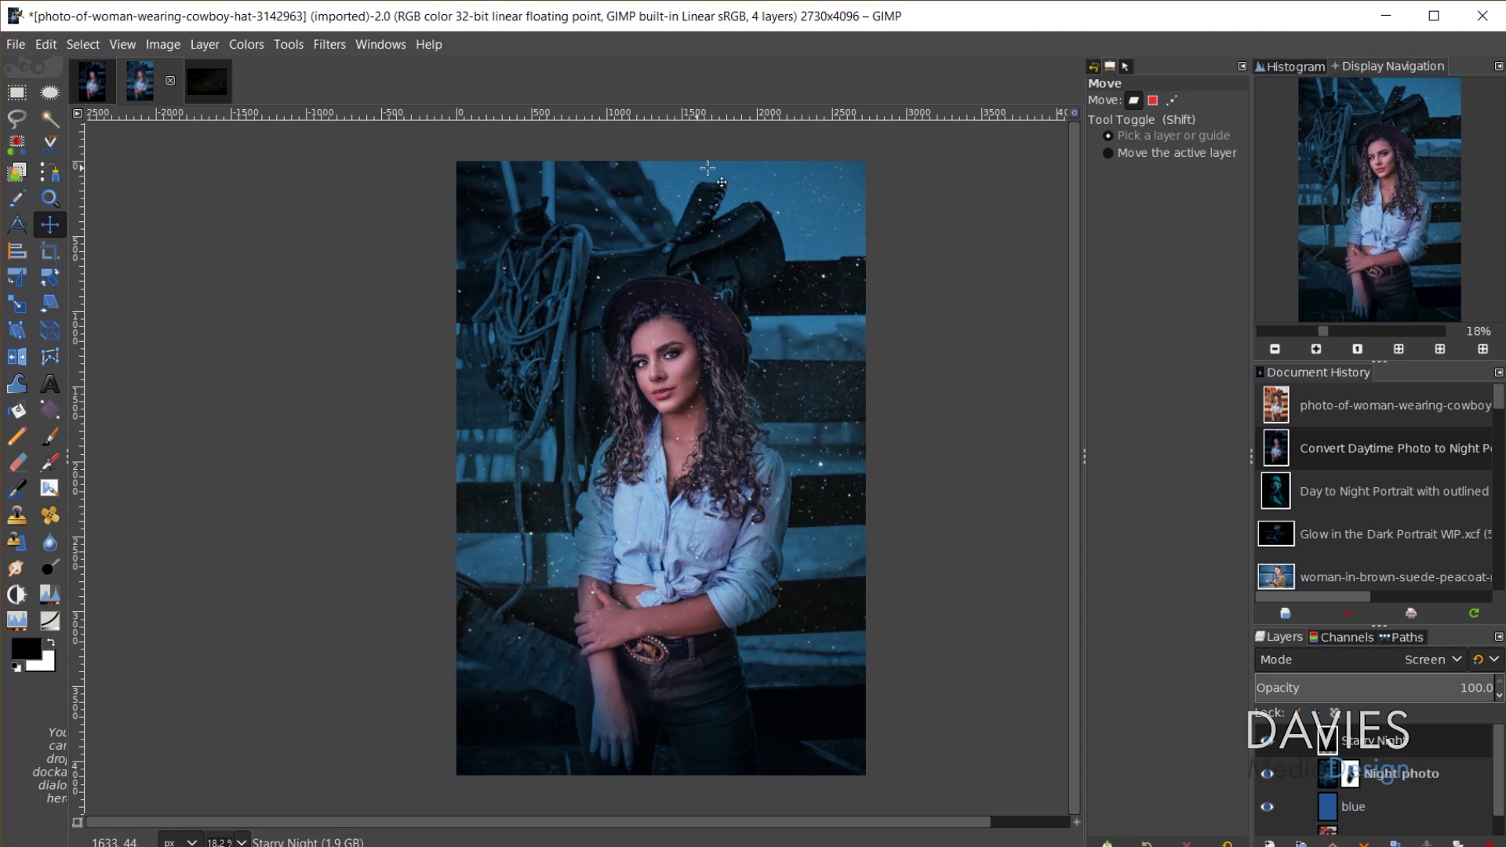
pyautogui.moveTo(807, 210); pyautogui.dragTo(838, 179)
# Step: Add a non-inverted Black (full transparency) layer mask to the Starry Night layer
pyautogui.rightClick(1332, 745)
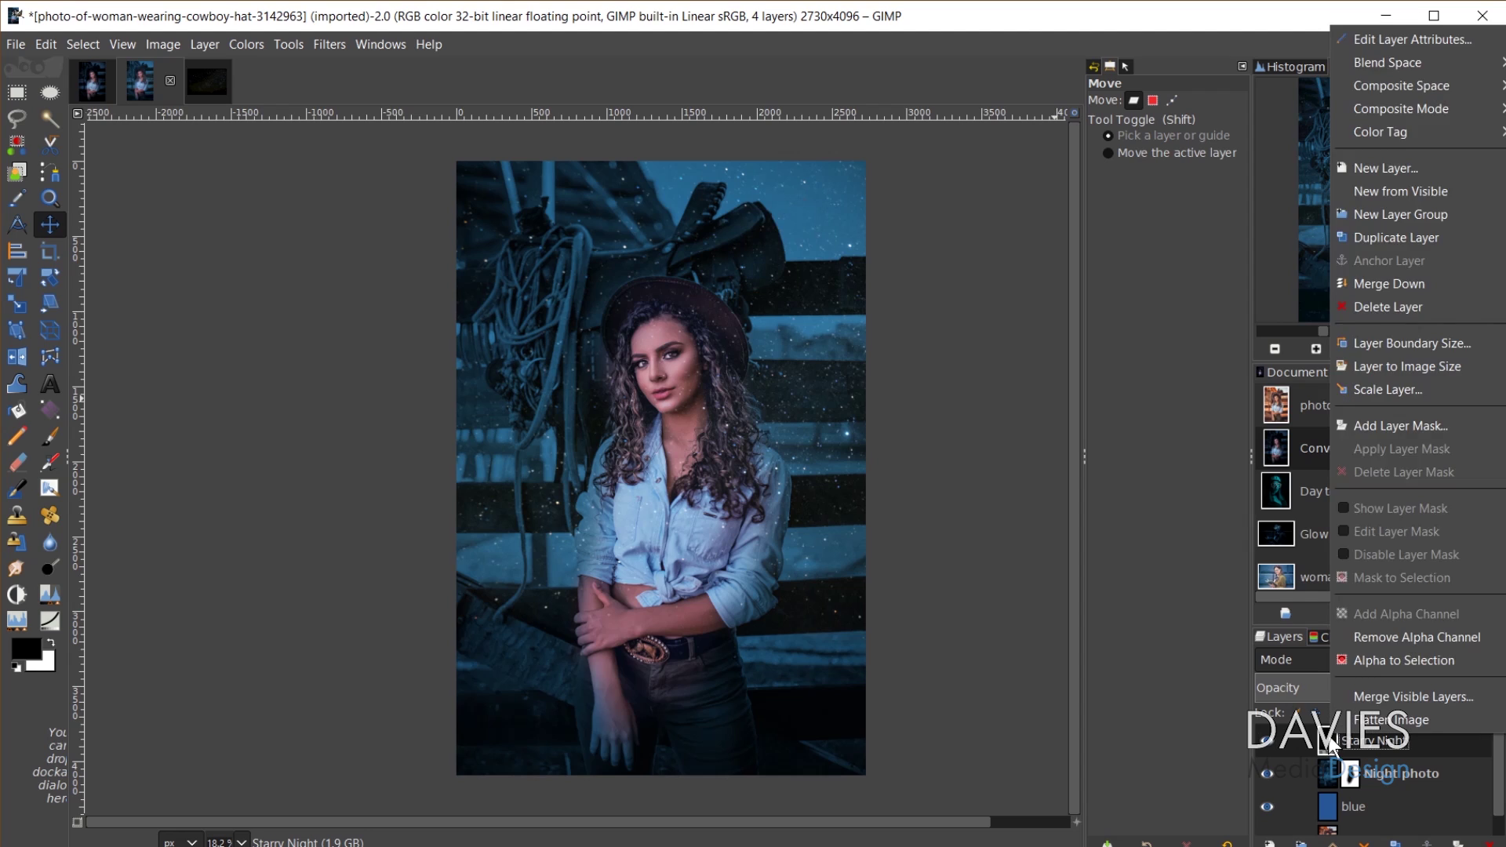
pyautogui.click(1383, 426)
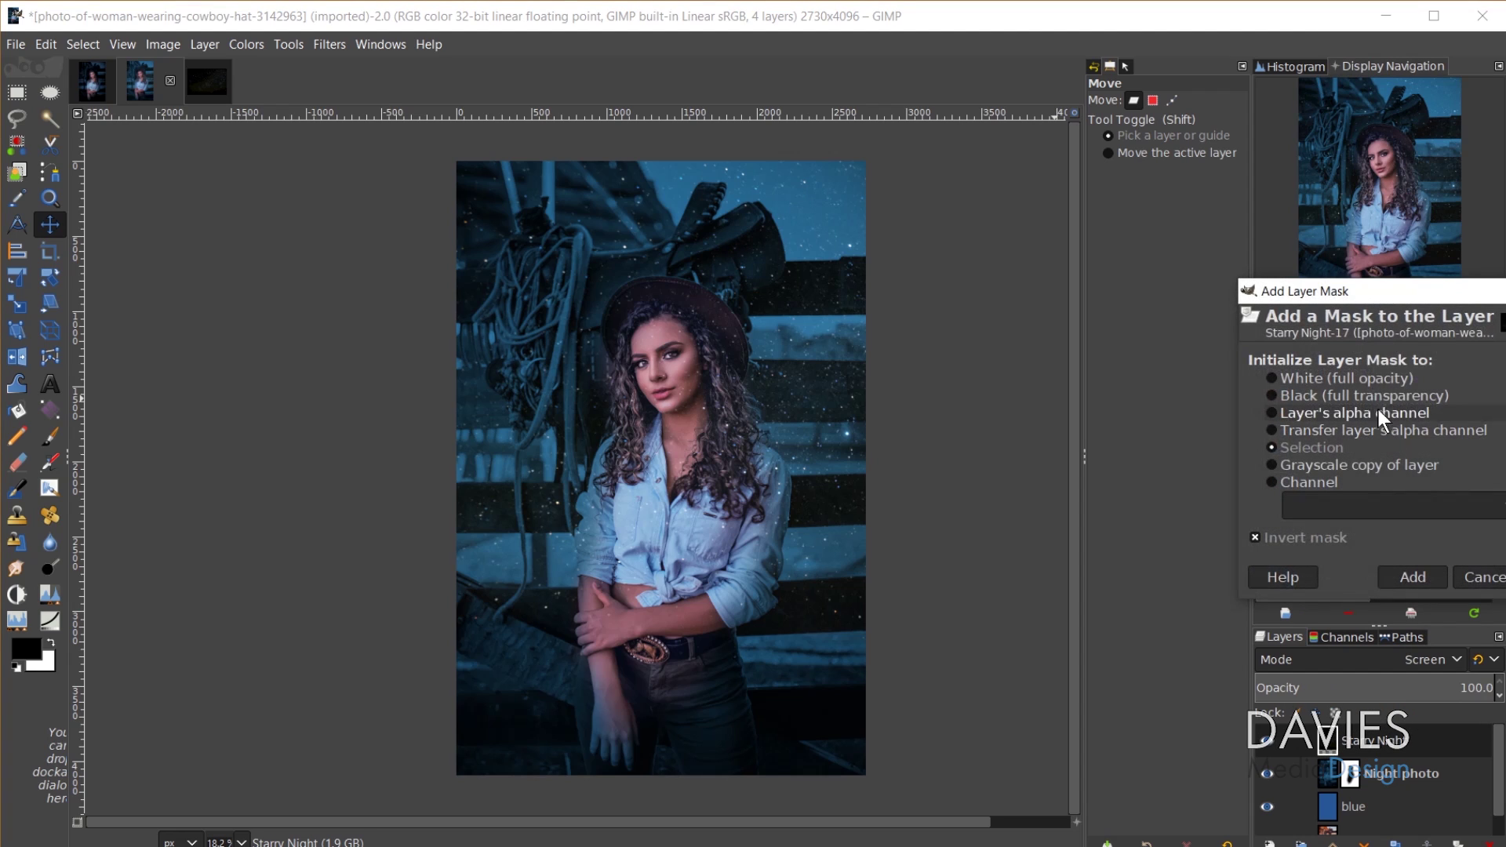
pyautogui.moveTo(1354, 291); pyautogui.dragTo(1247, 248)
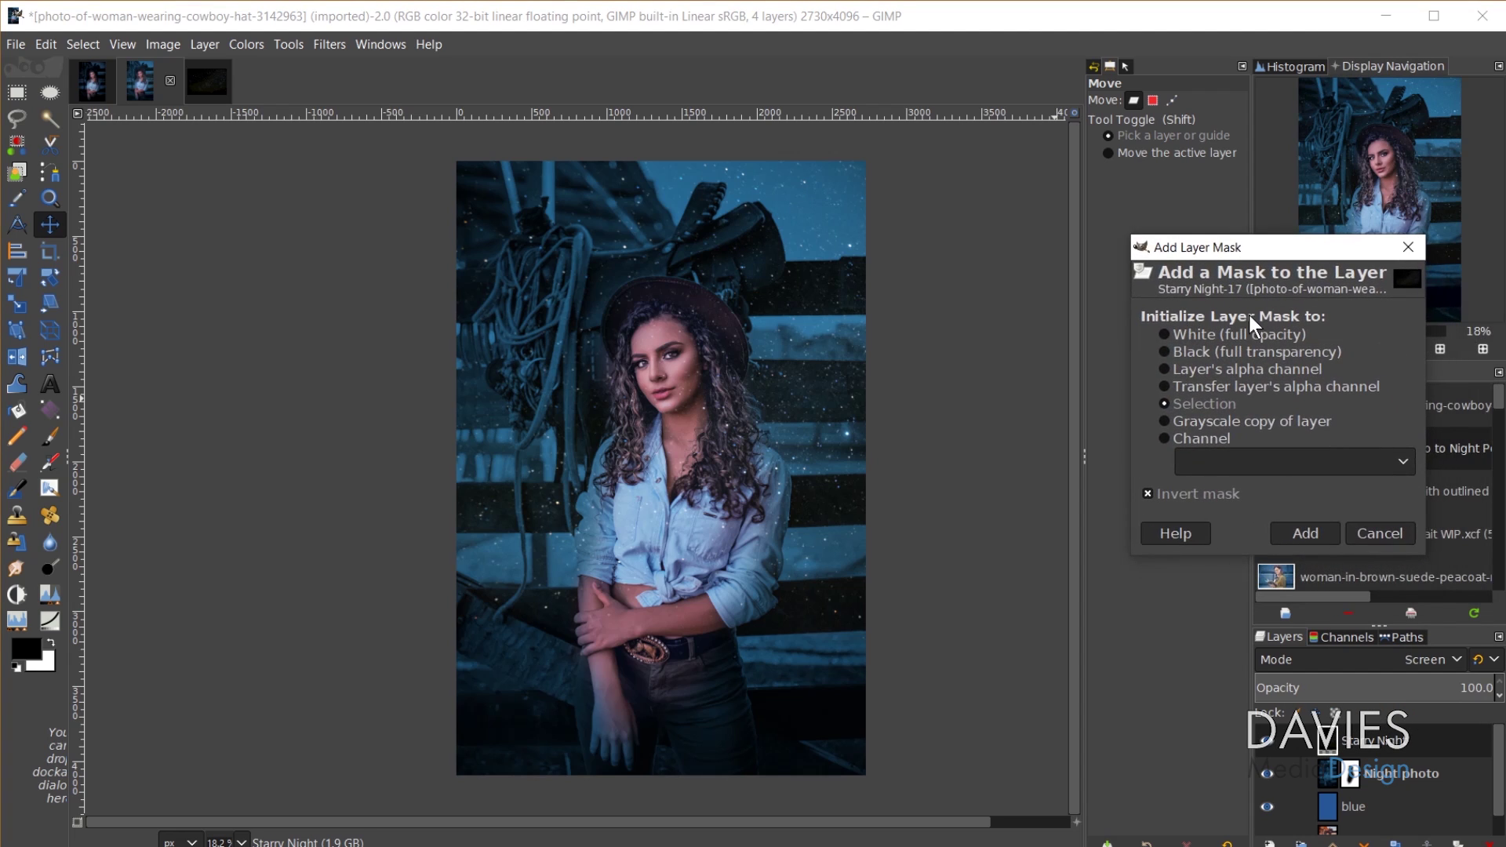
pyautogui.click(1241, 349)
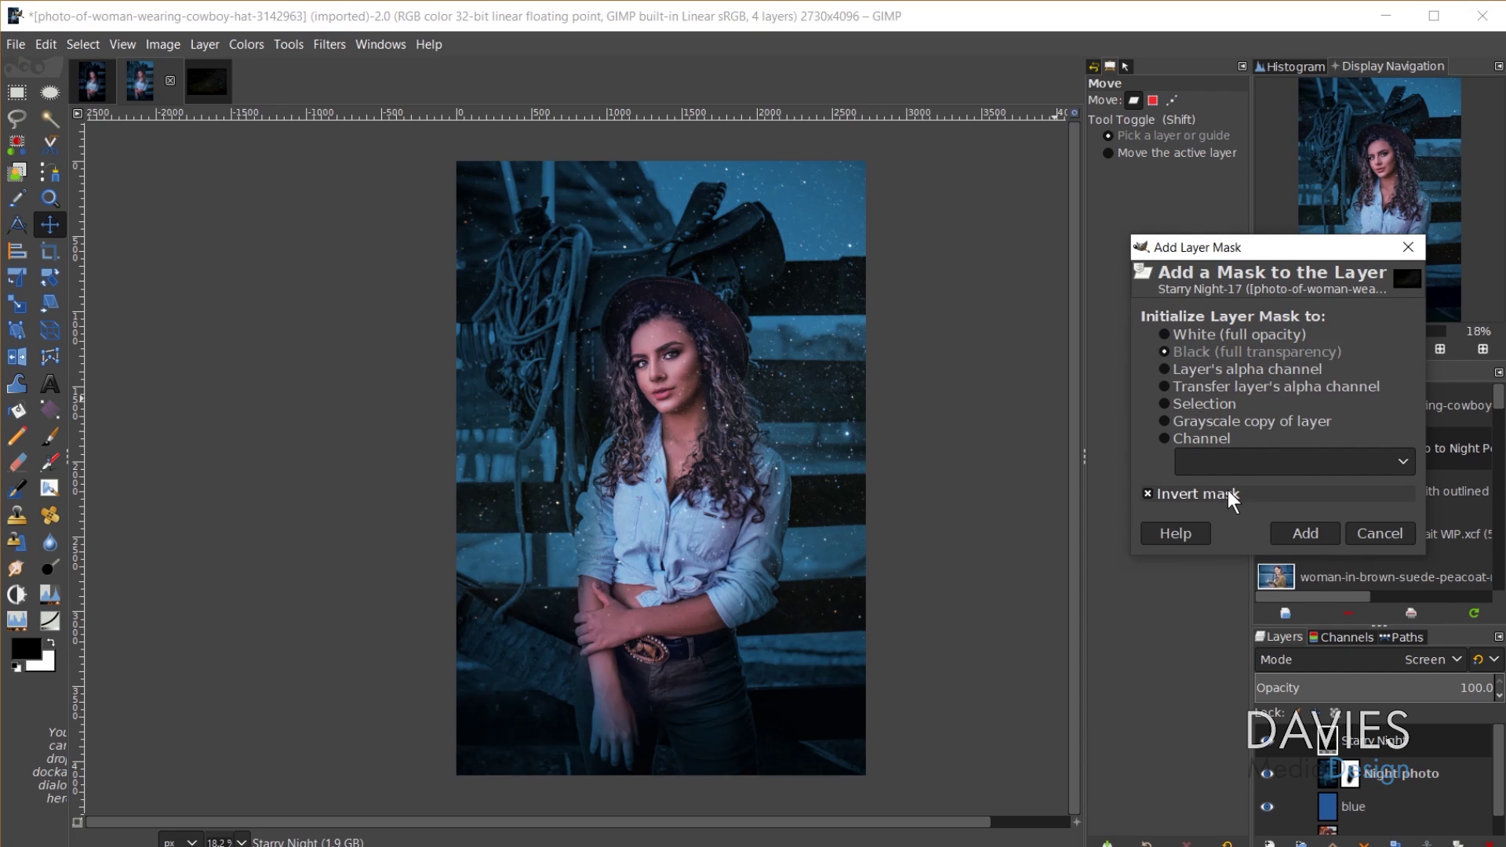
pyautogui.click(1305, 532)
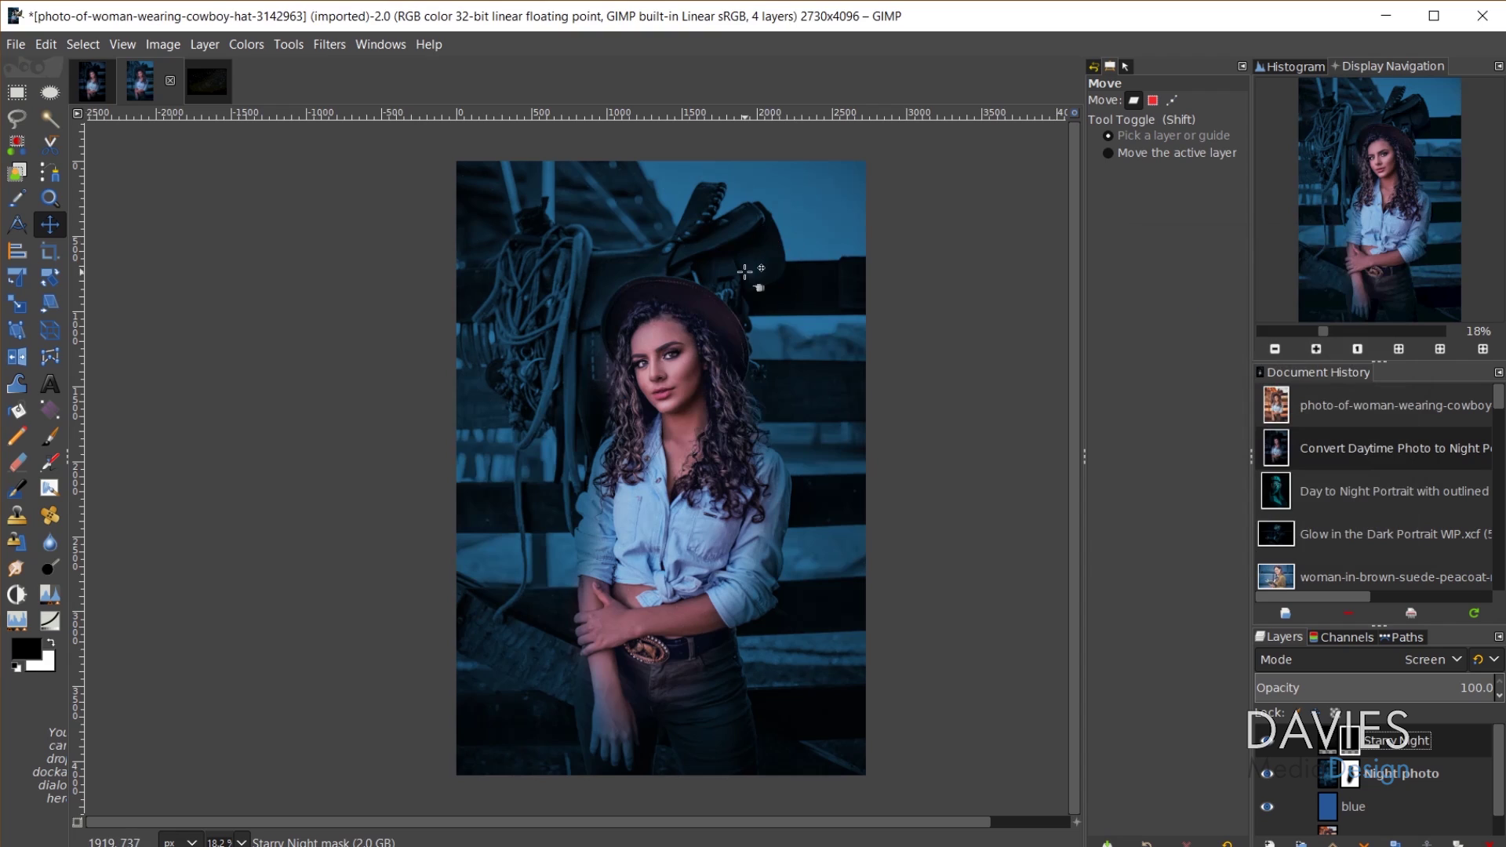
# Step: Paint white on the Starry Night mask over the open sky with the 2. Hardness 075 brush, reducing its size to 645
pyautogui.click(52, 436)
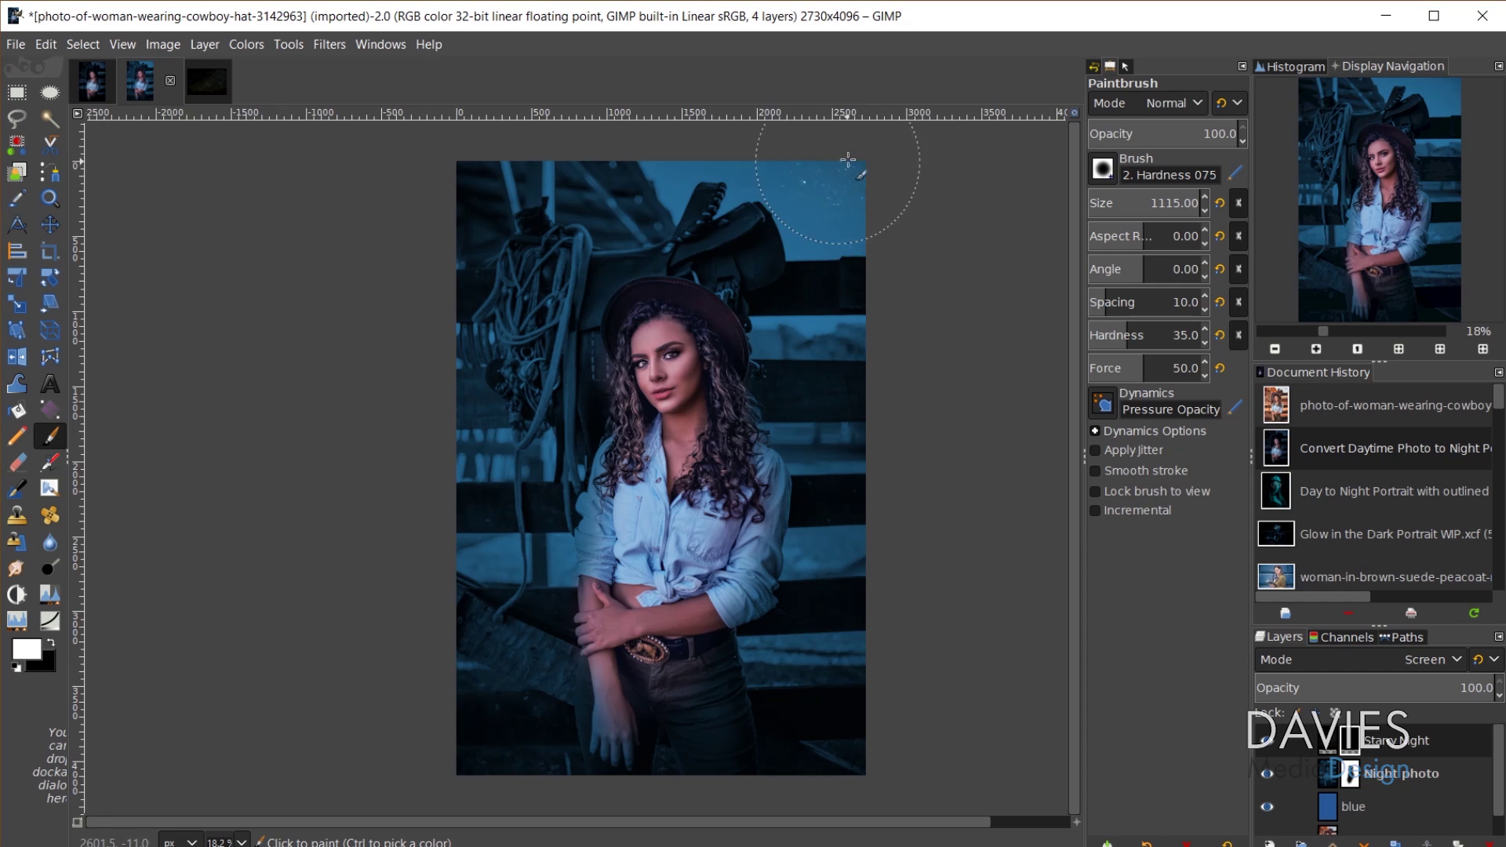
pyautogui.click(1185, 198)
pyautogui.scroll(-1, 1175, 197)
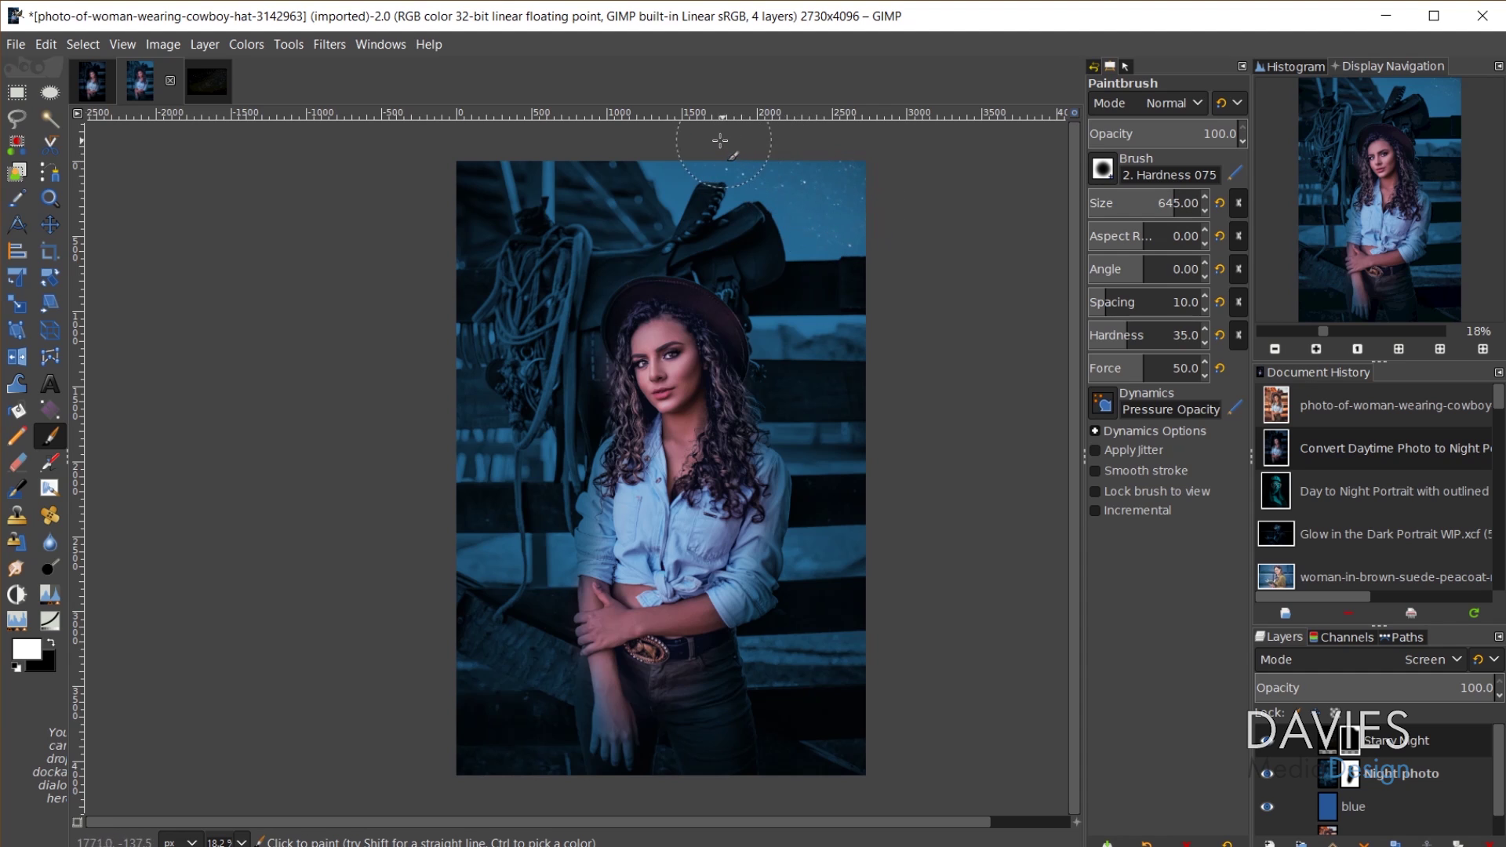
# Step: Reduce the brush size to 398 and 171 and paint white on the Starry Night mask to extend the stars around the saddle
pyautogui.scroll(3, 800, 339)
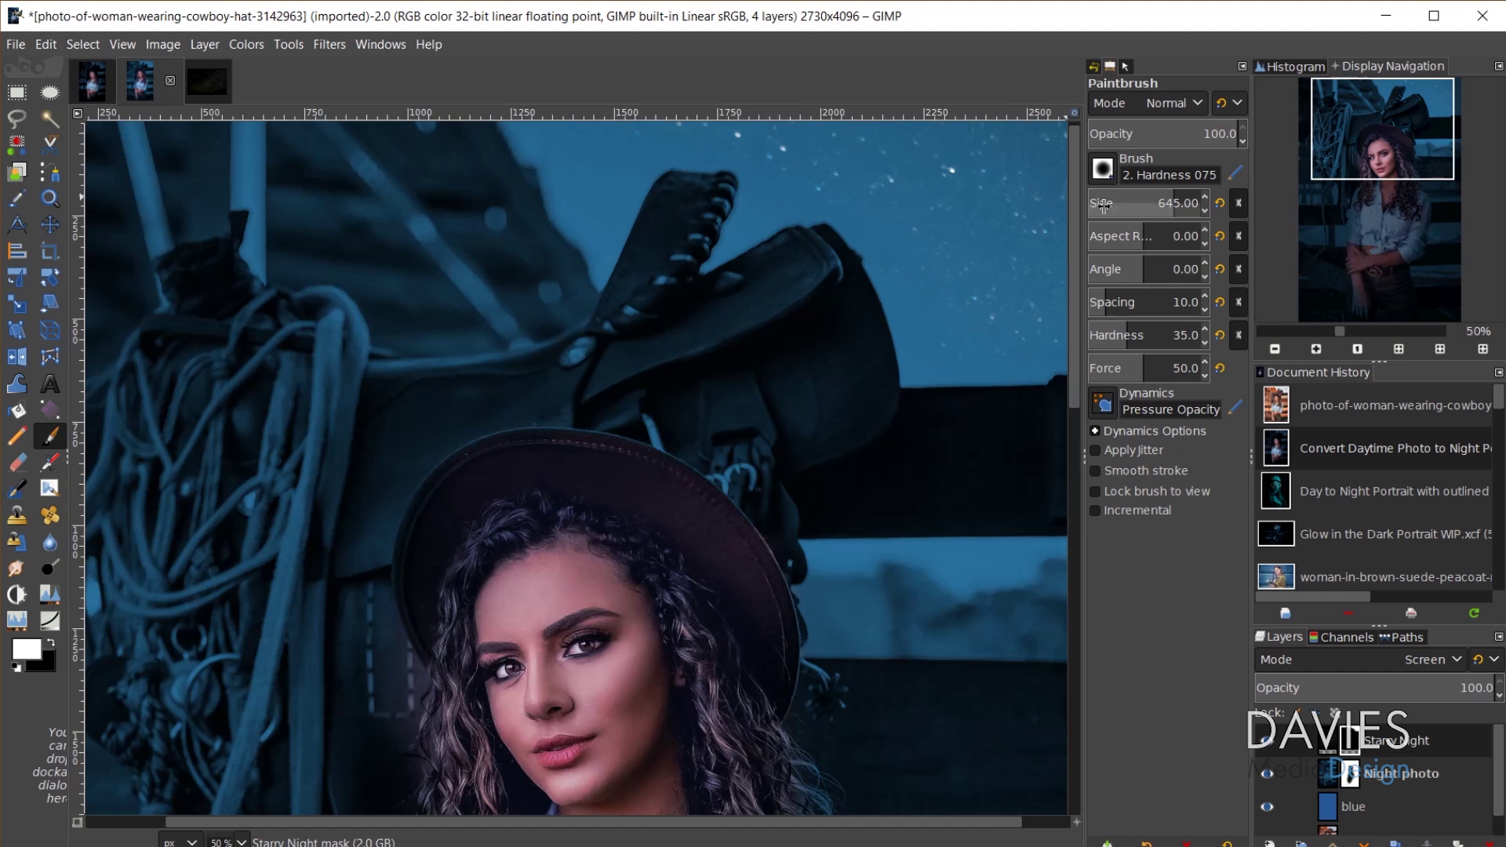
pyautogui.moveTo(1104, 205); pyautogui.dragTo(1090, 206)
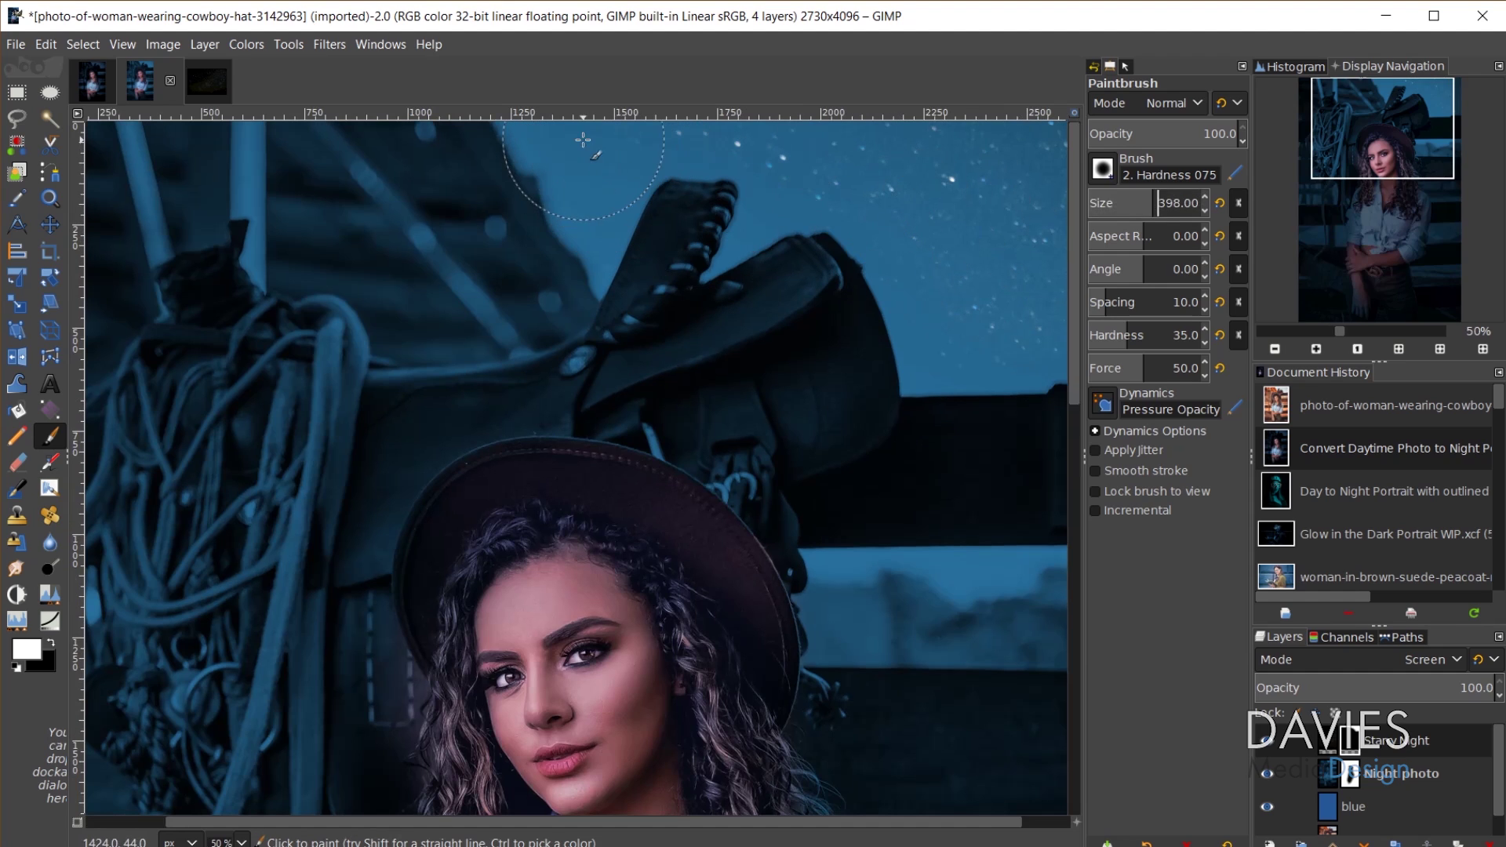
pyautogui.press('[')
pyautogui.press('[')
pyautogui.press('[')
pyautogui.press('[')
pyautogui.press('[')
pyautogui.press('[')
pyautogui.press('[')
pyautogui.press('[')
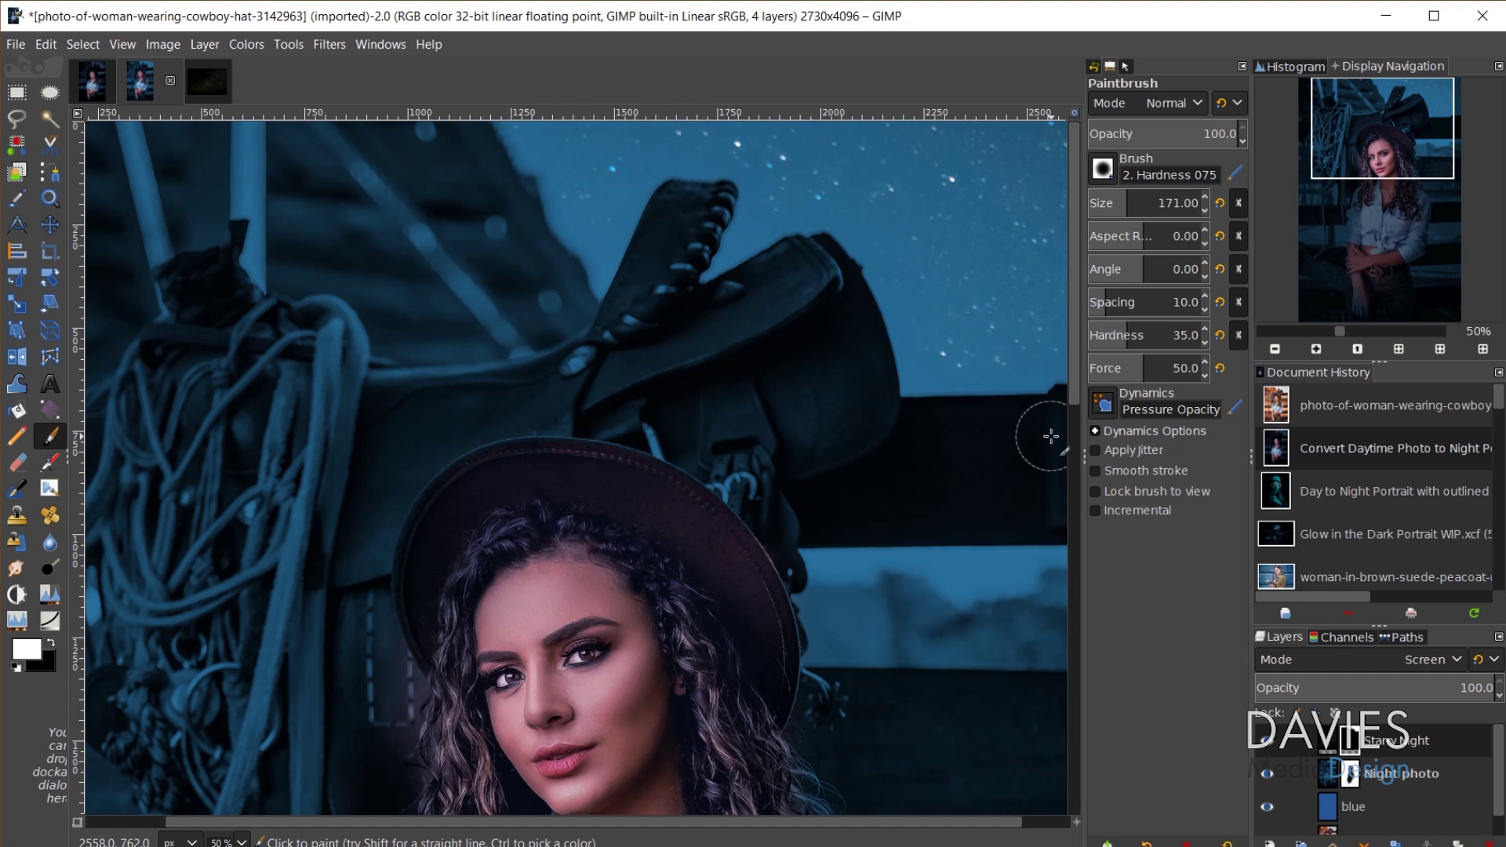
# Step: Paint black on the Starry Night mask over the saddle horn to clear stray stars
pyautogui.press('x')
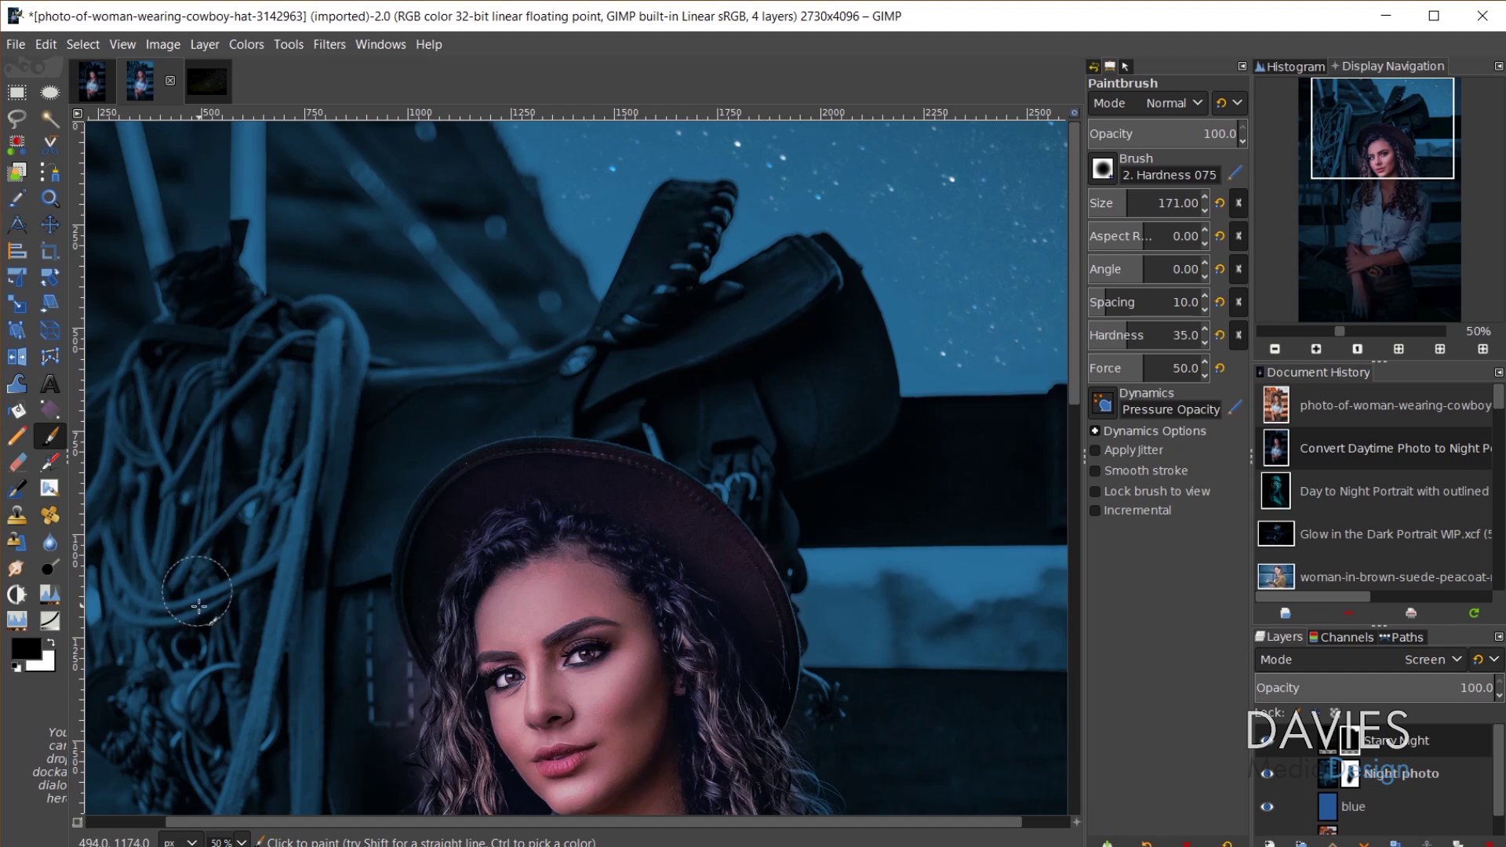
pyautogui.moveTo(659, 236)
pyautogui.mouseDown()
pyautogui.moveTo(691, 212)
pyautogui.moveTo(662, 277)
pyautogui.mouseUp()
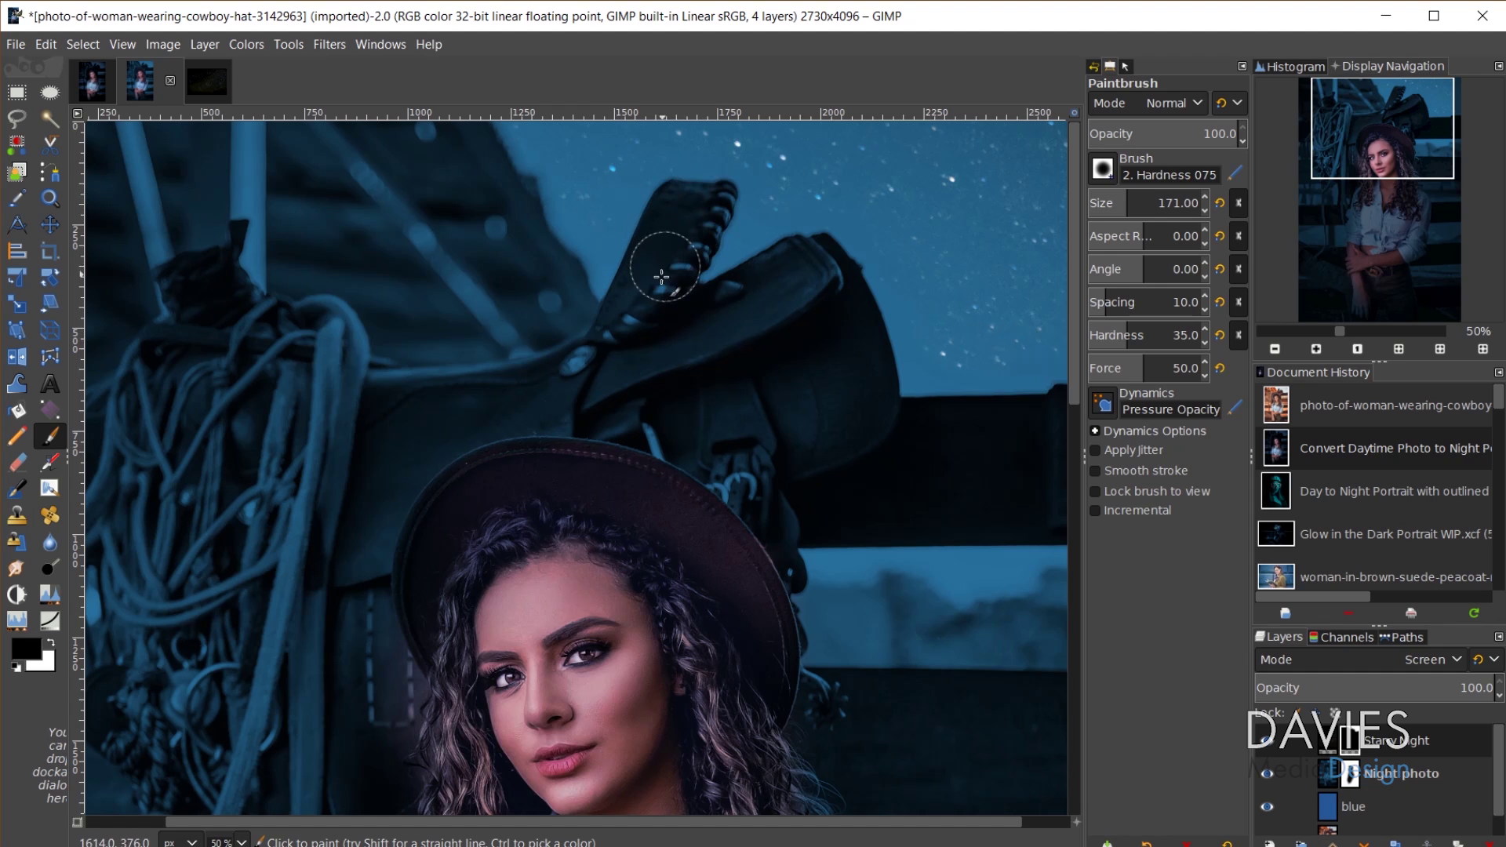
# Step: Set the brush size to 91 and paint white on the mask to reveal stars in the sky gap between the fence boards
pyautogui.scroll(-1, 992, 441)
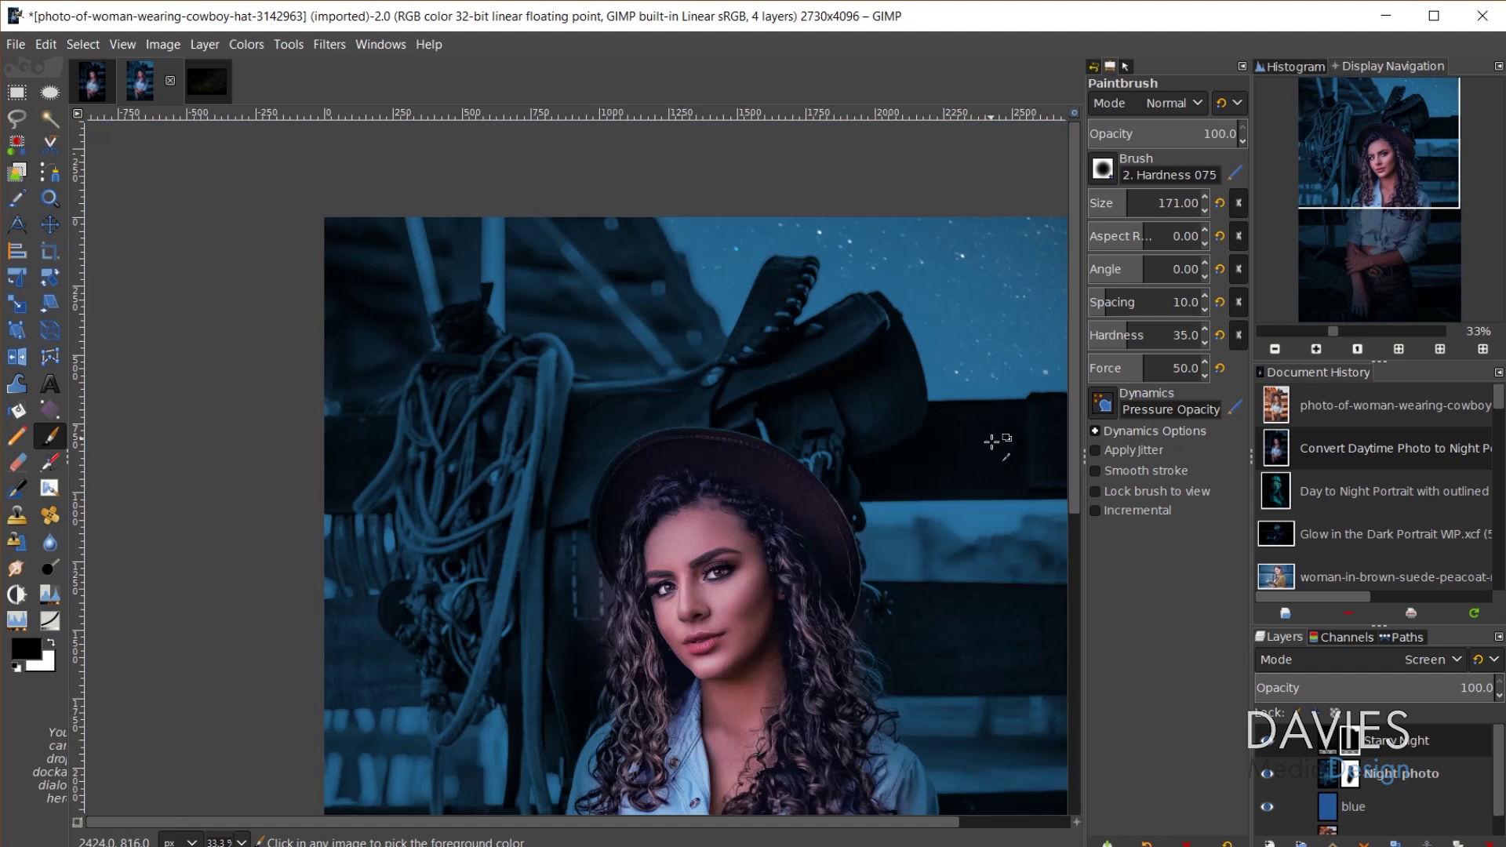
pyautogui.moveTo(835, 817); pyautogui.dragTo(893, 819)
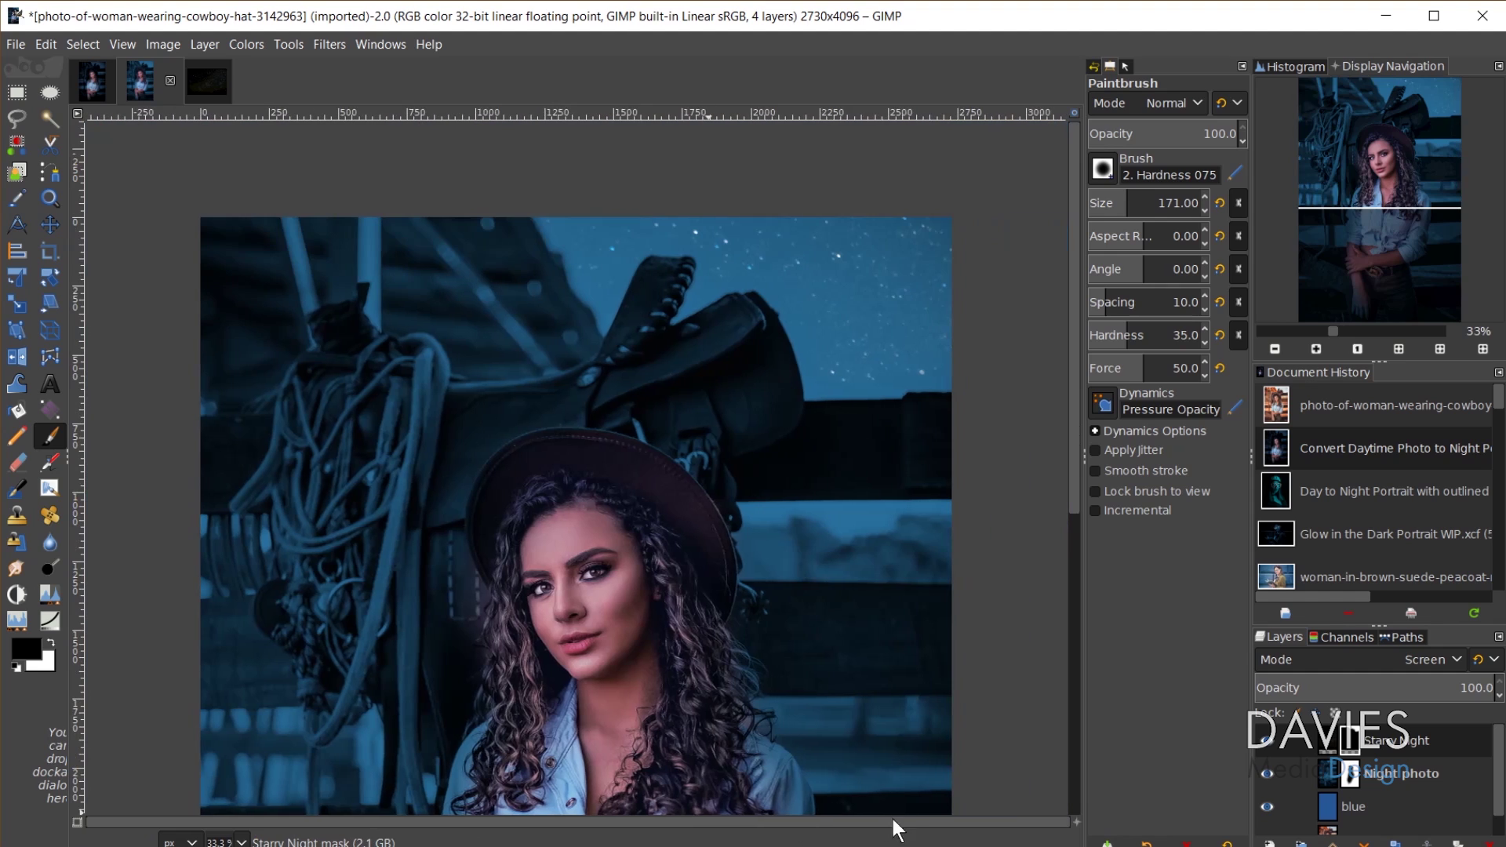
pyautogui.press('x')
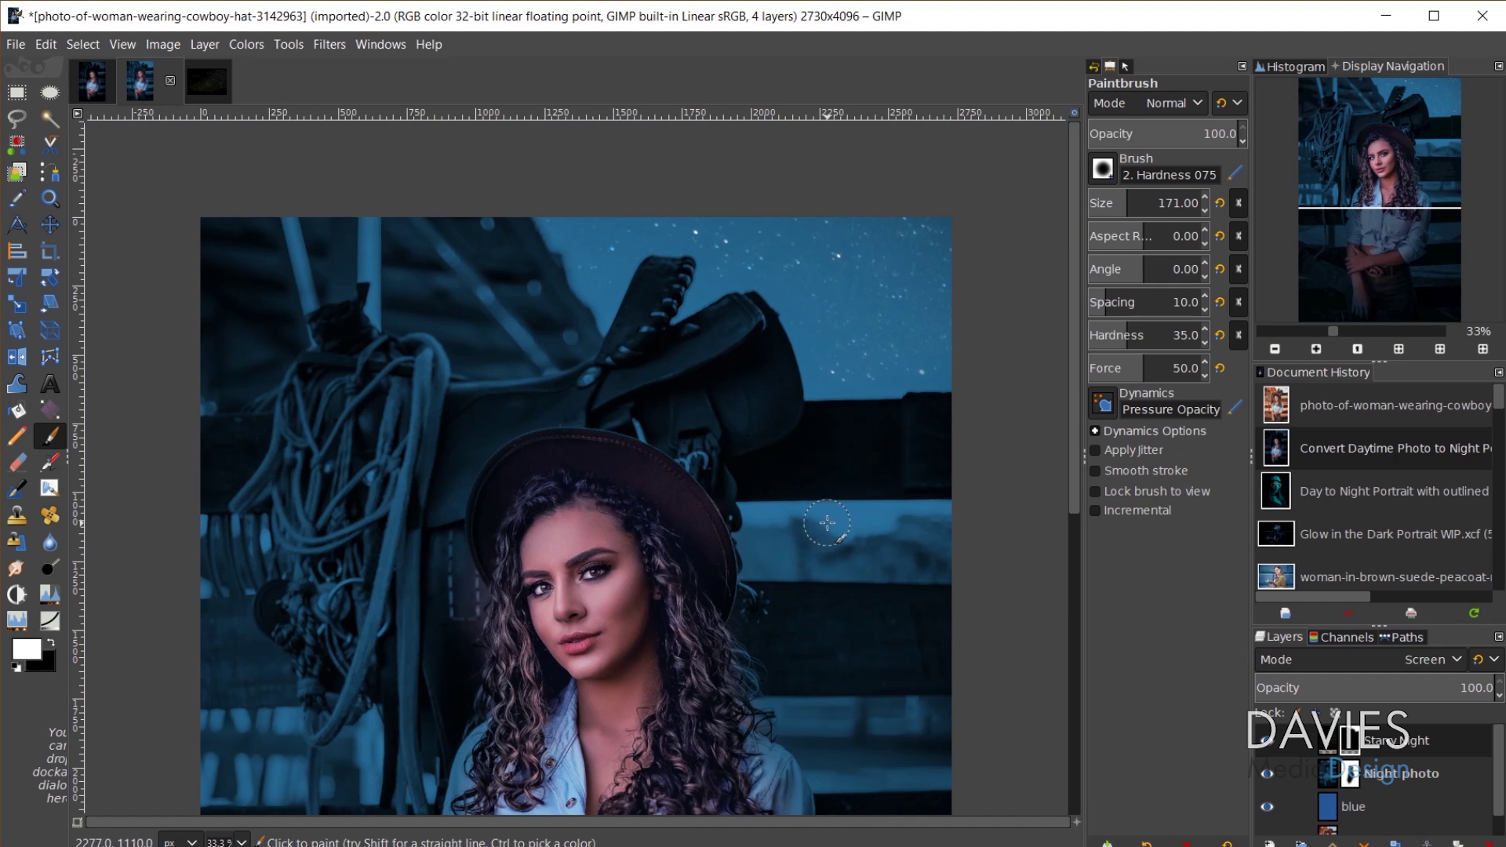
pyautogui.scroll(3, 855, 536)
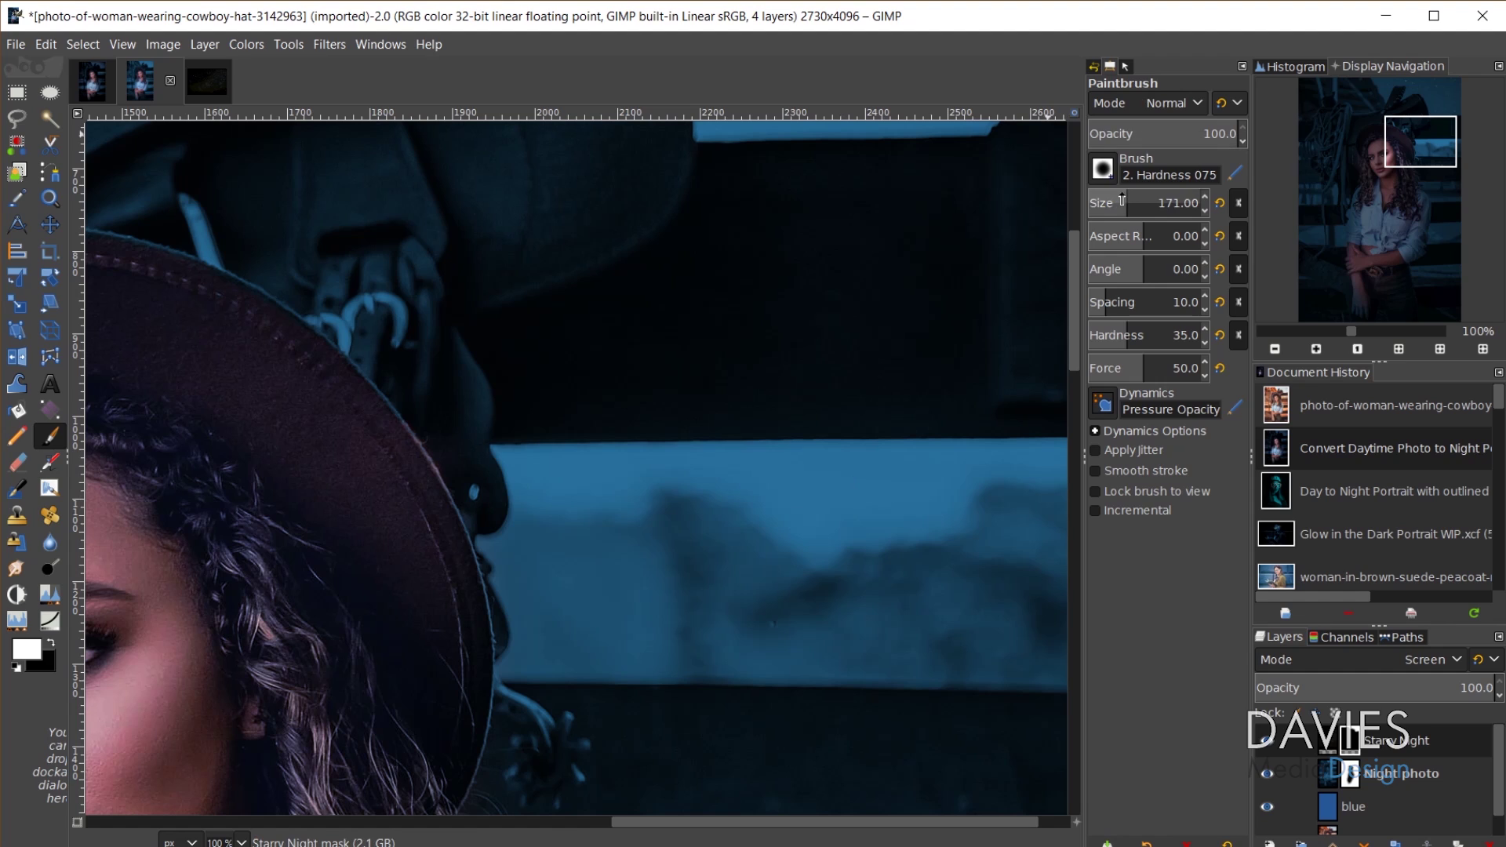
pyautogui.moveTo(1128, 205); pyautogui.dragTo(1115, 205)
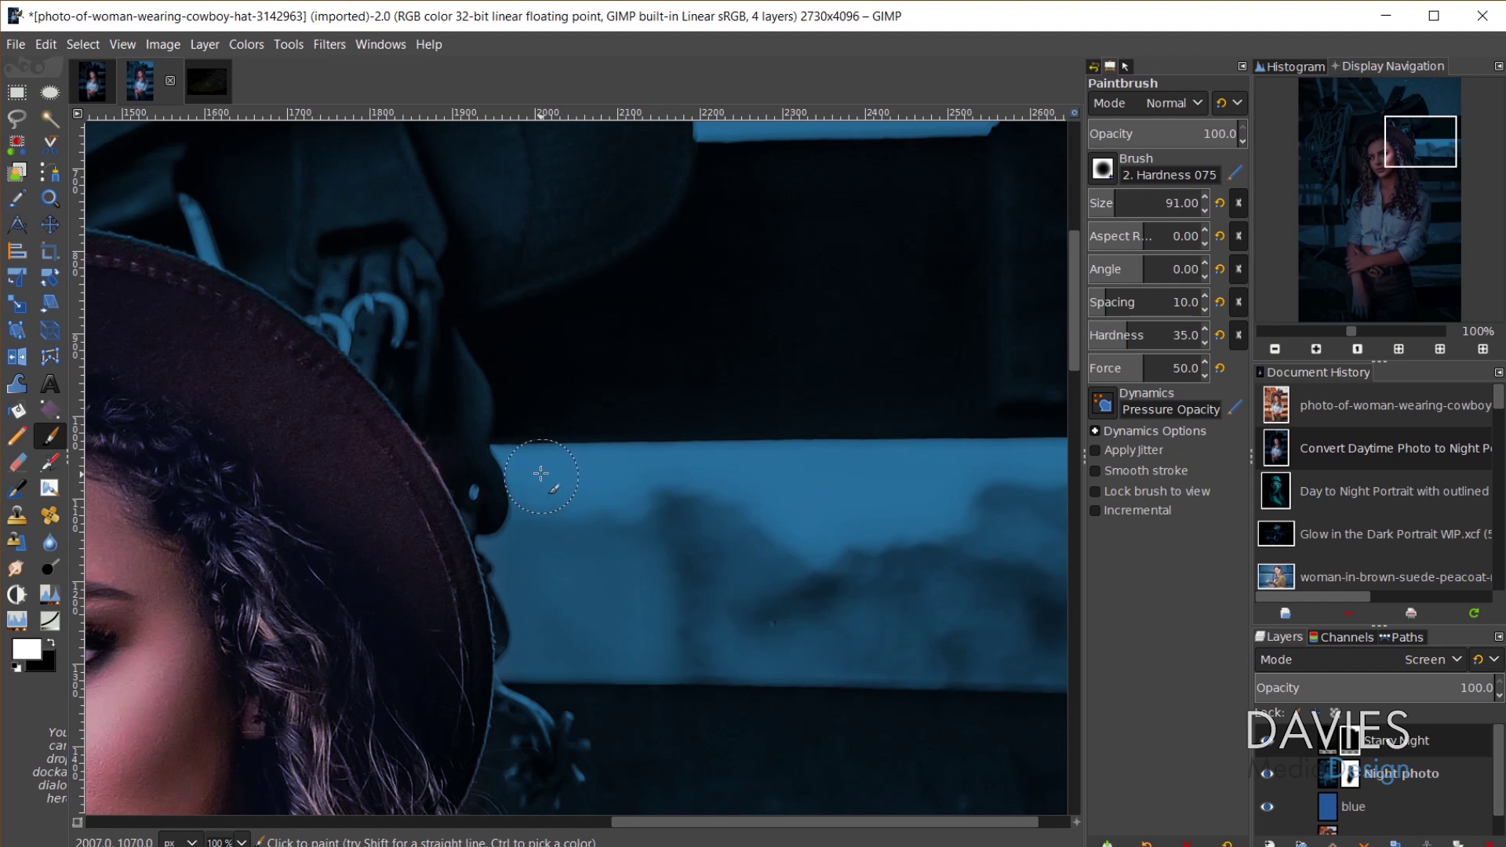
pyautogui.moveTo(722, 473); pyautogui.dragTo(798, 509)
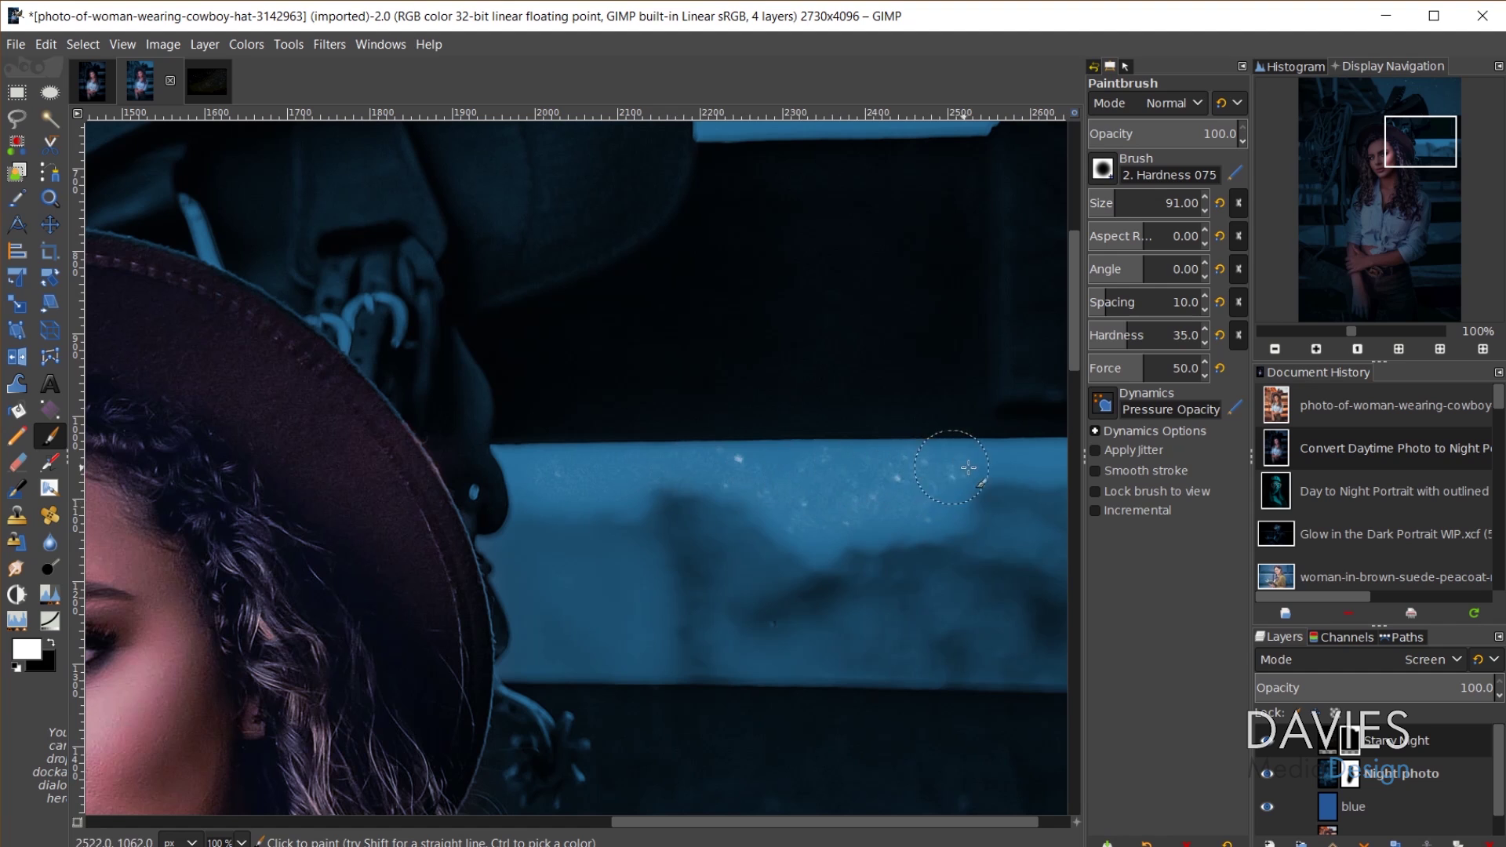
pyautogui.scroll(-1, 971, 629)
pyautogui.hscroll(3, 971, 628)
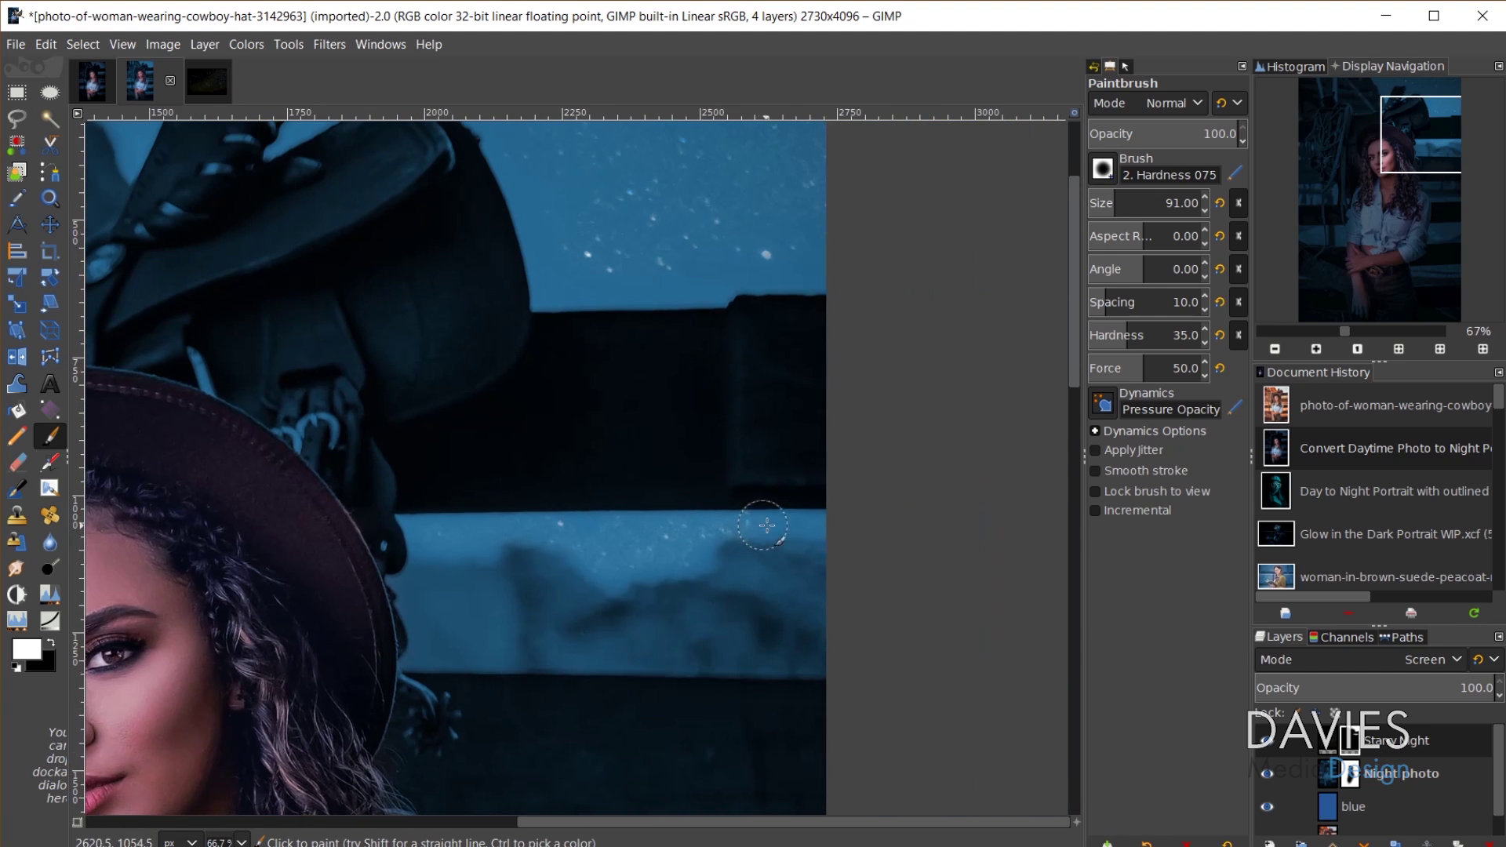
# Step: Touch up the Starry Night mask with black along the fence board edge above the gap beside the hat
pyautogui.press('x')
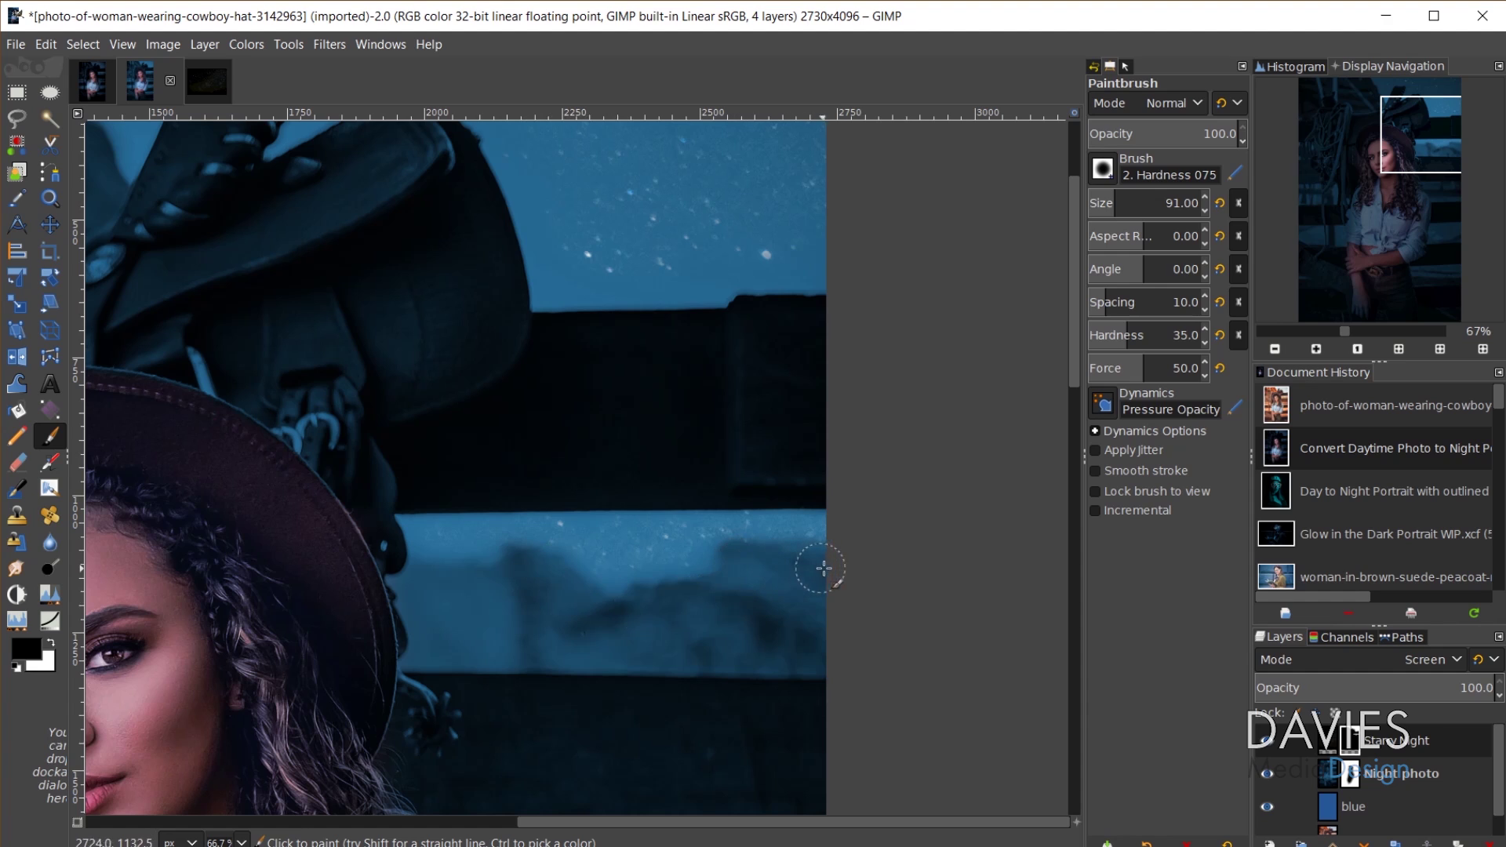
pyautogui.click(407, 499)
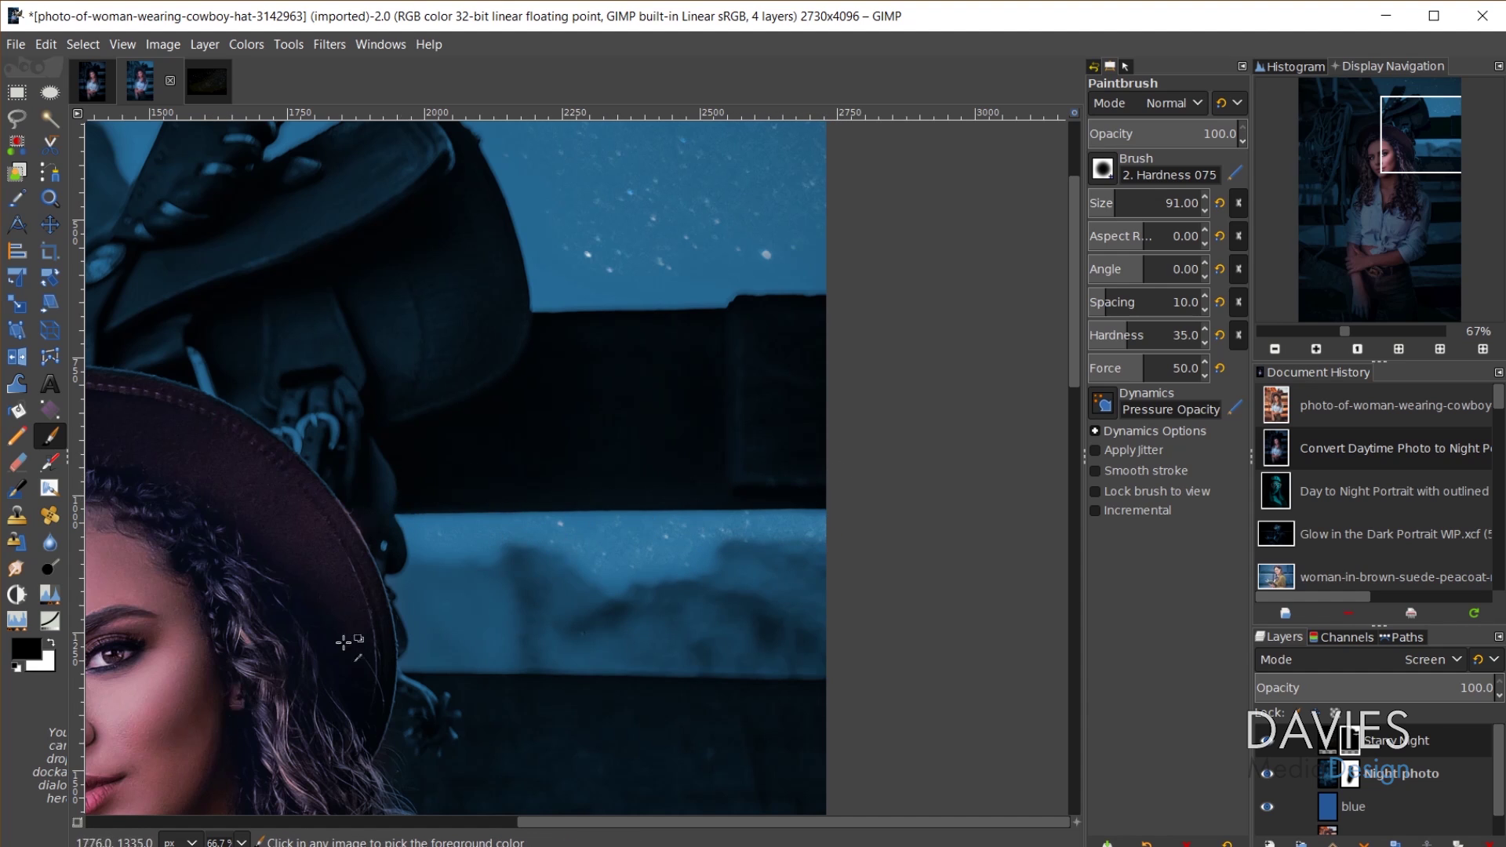
pyautogui.scroll(-3, 519, 533)
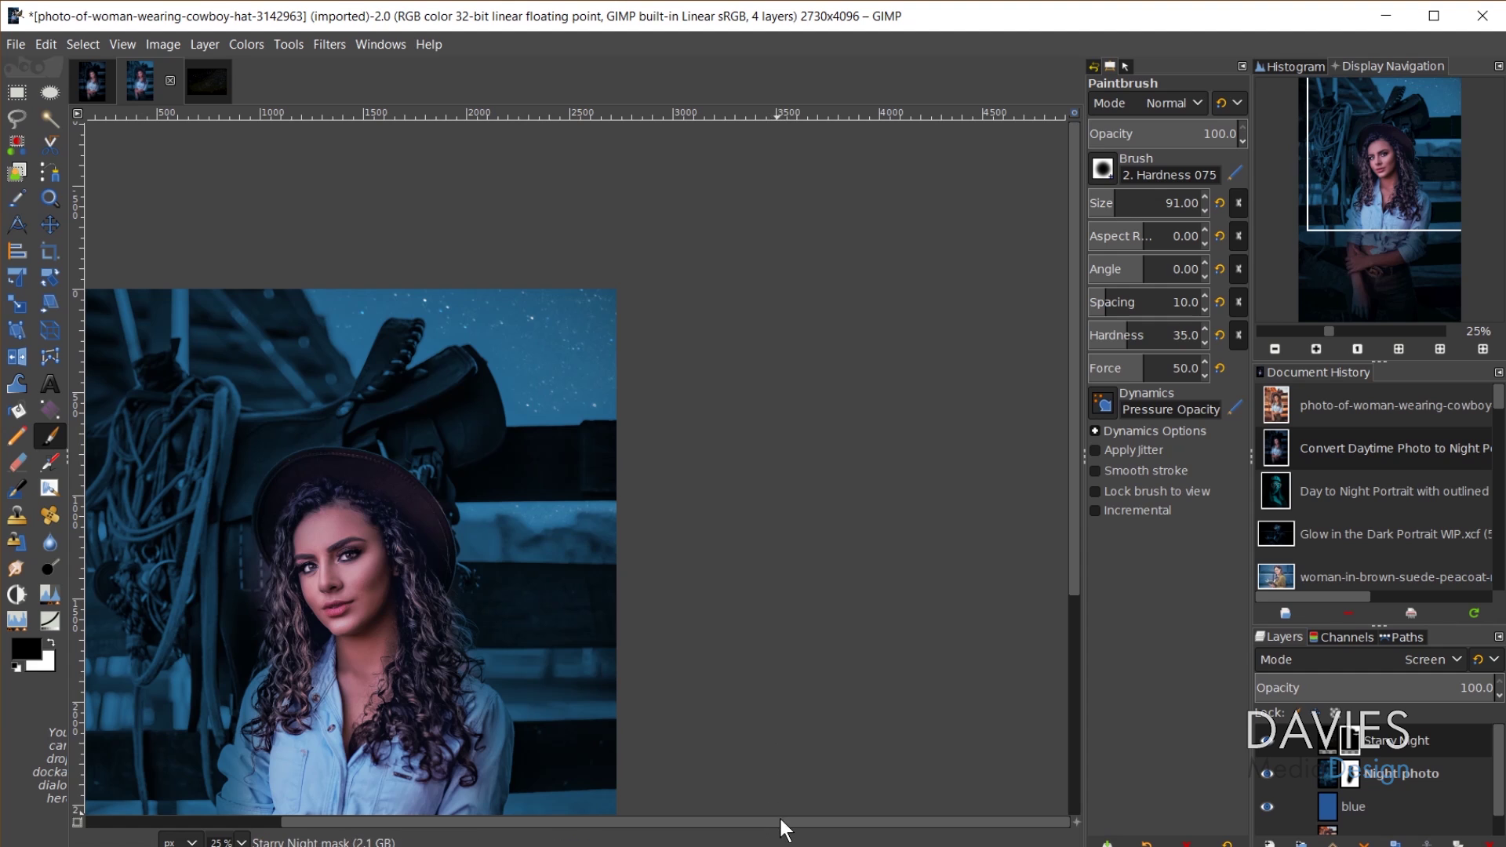
pyautogui.scroll(-1, 781, 814)
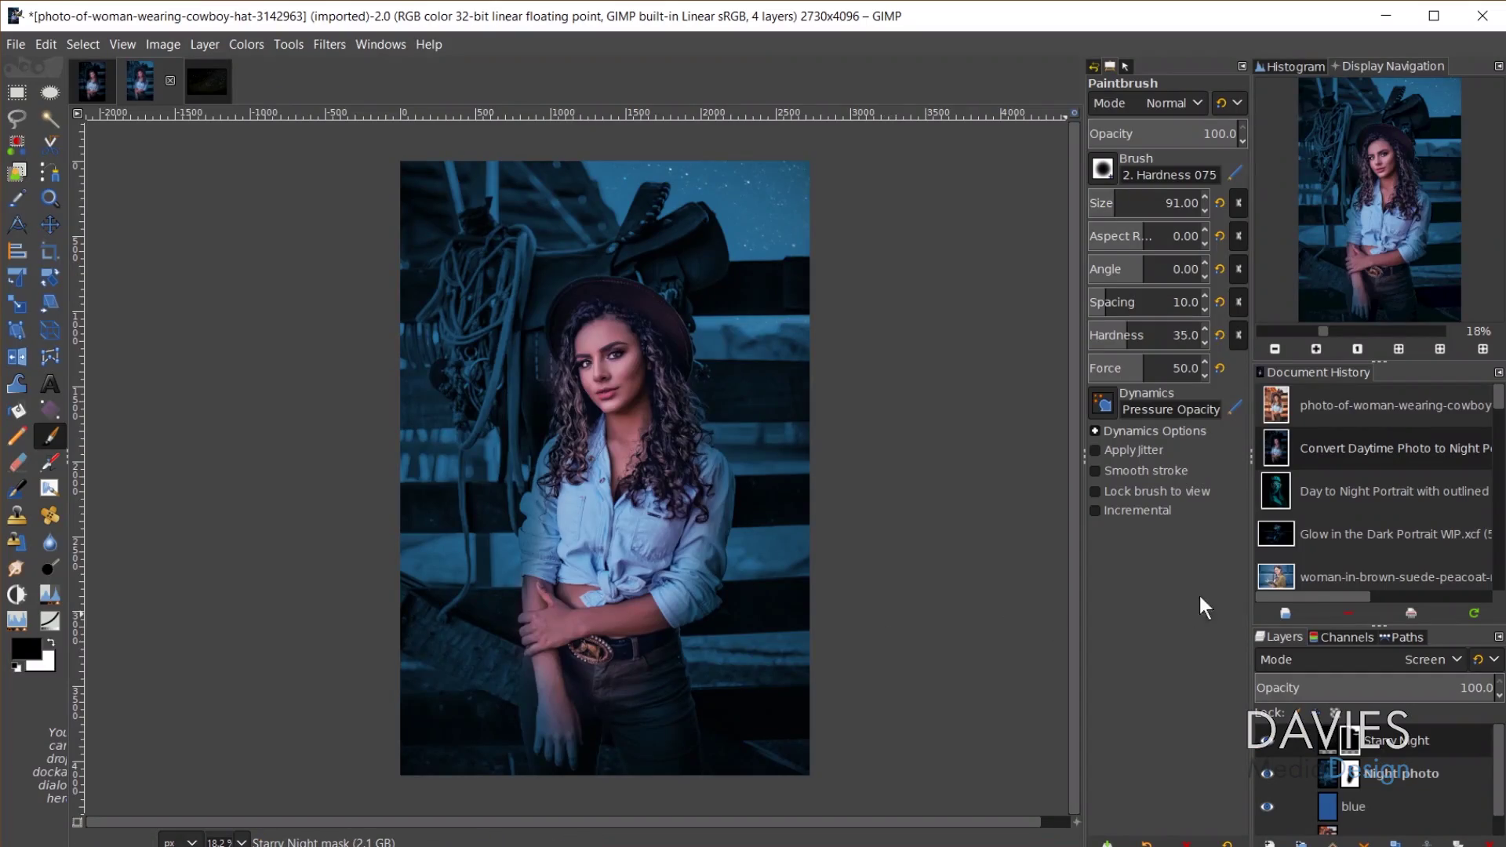
# Step: Create a transparent 2730 x 4096 px layer named Vignette above the Starry Night layer
pyautogui.click(1270, 843)
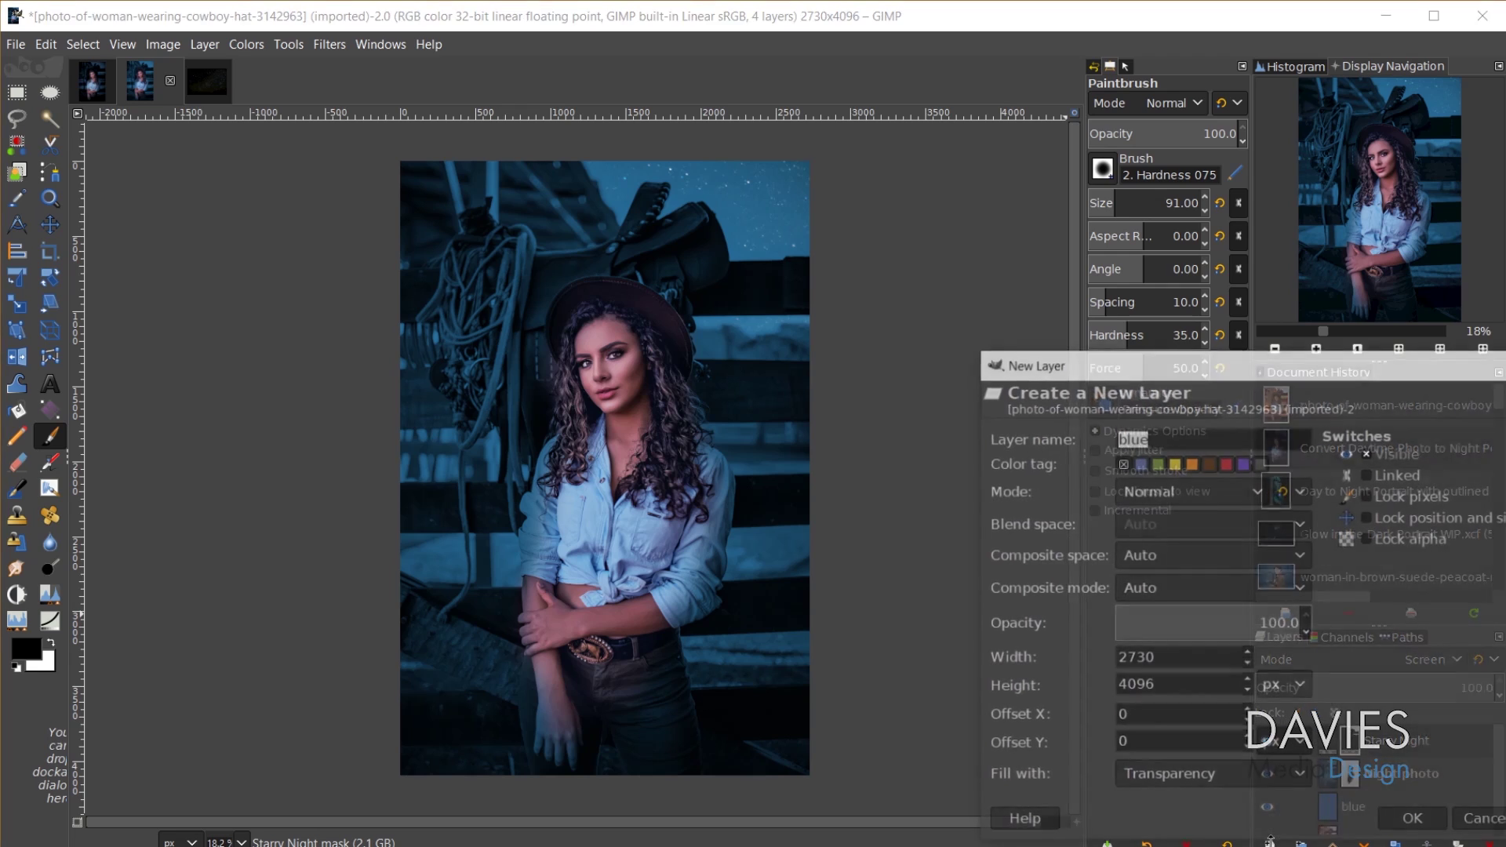
pyautogui.write('Vignette')
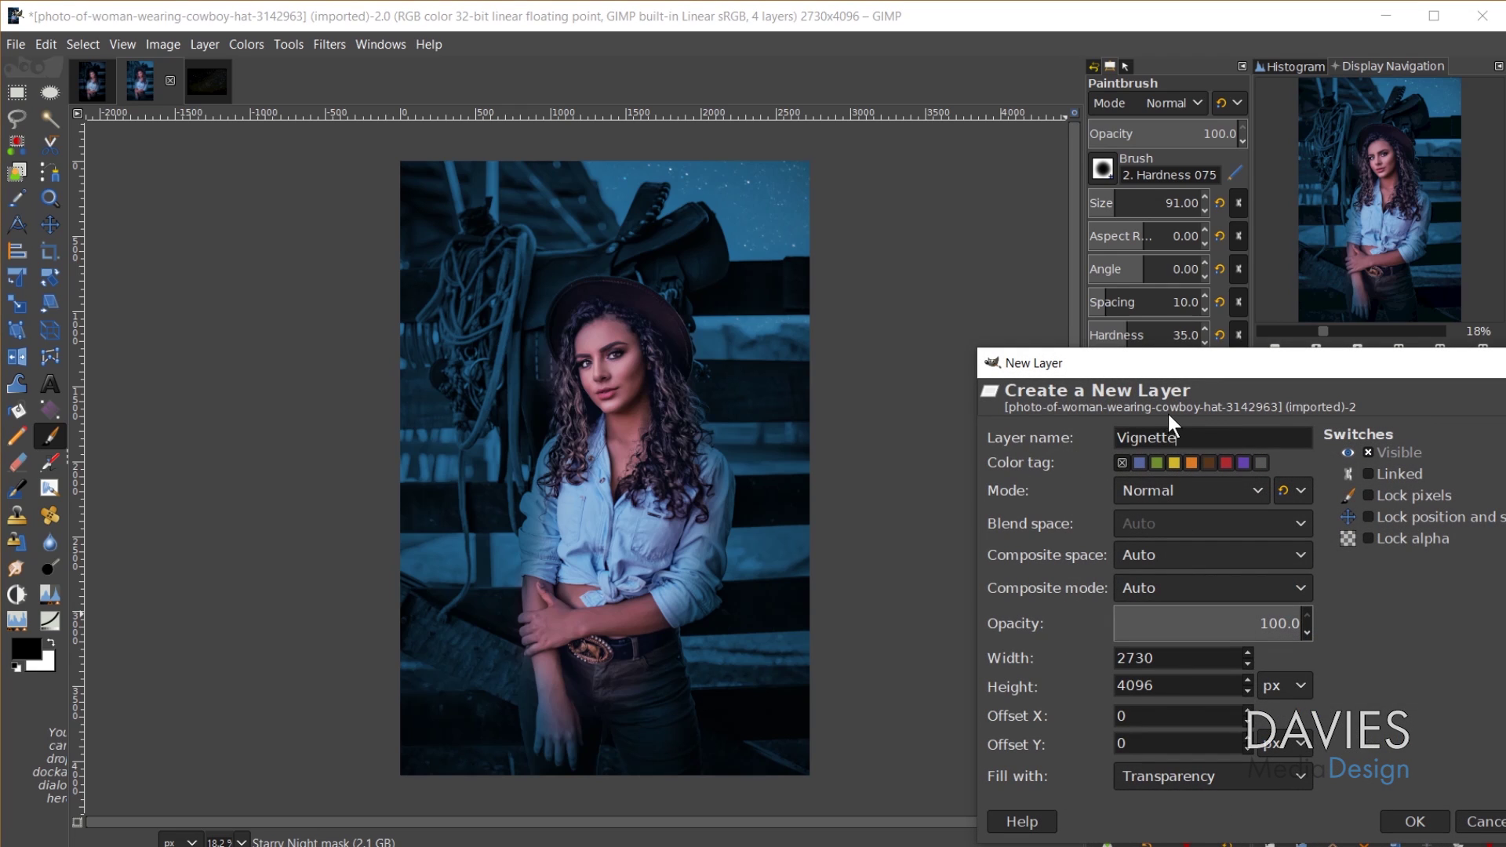
pyautogui.click(1408, 825)
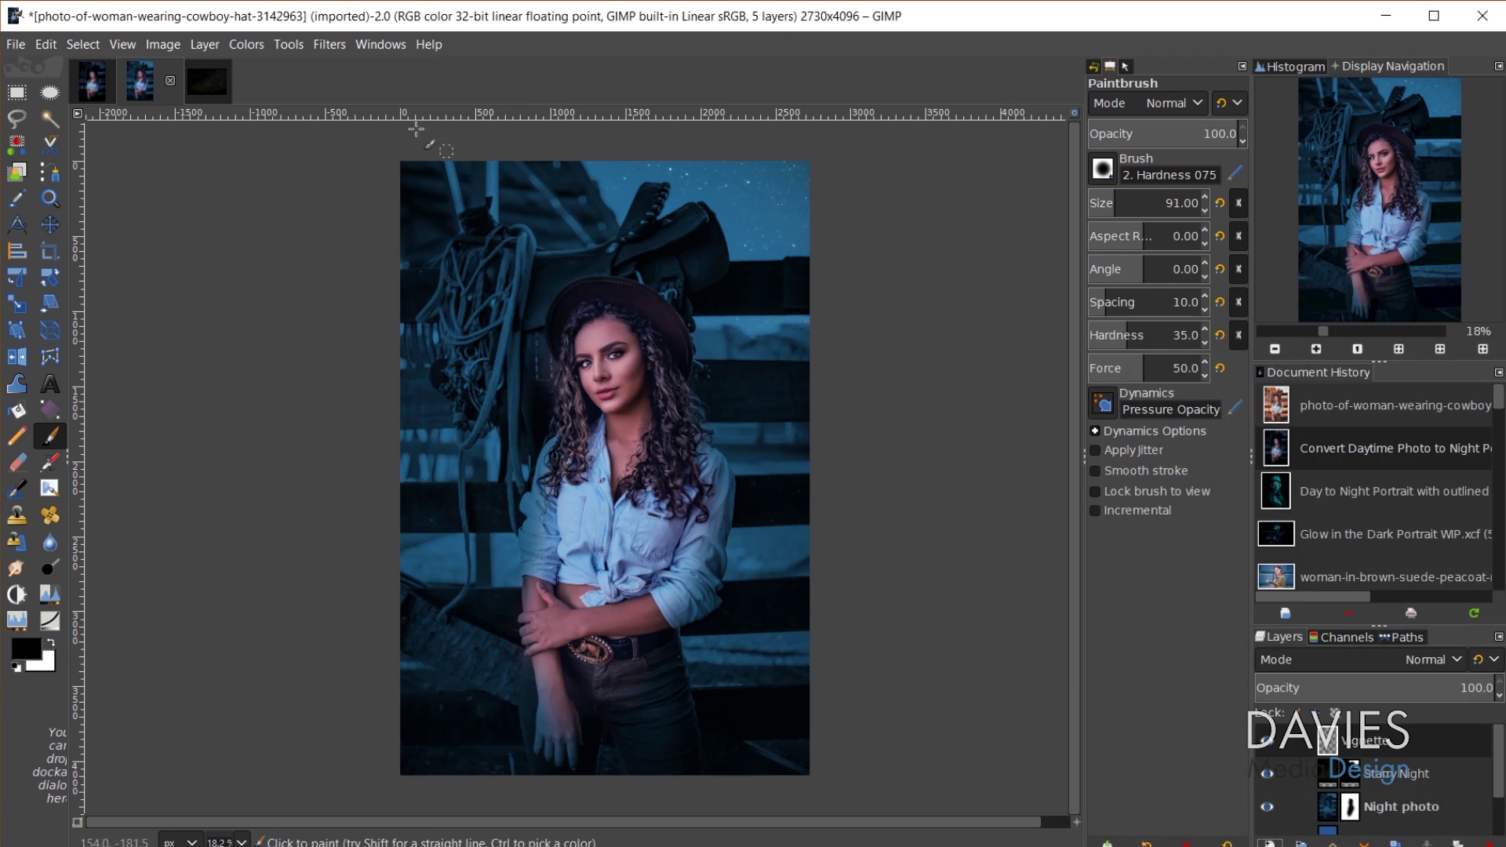
# Step: Start a Vignette filter on the Vignette layer with radius 2.041, softness 0.890 and gamma 2.064
pyautogui.click(326, 45)
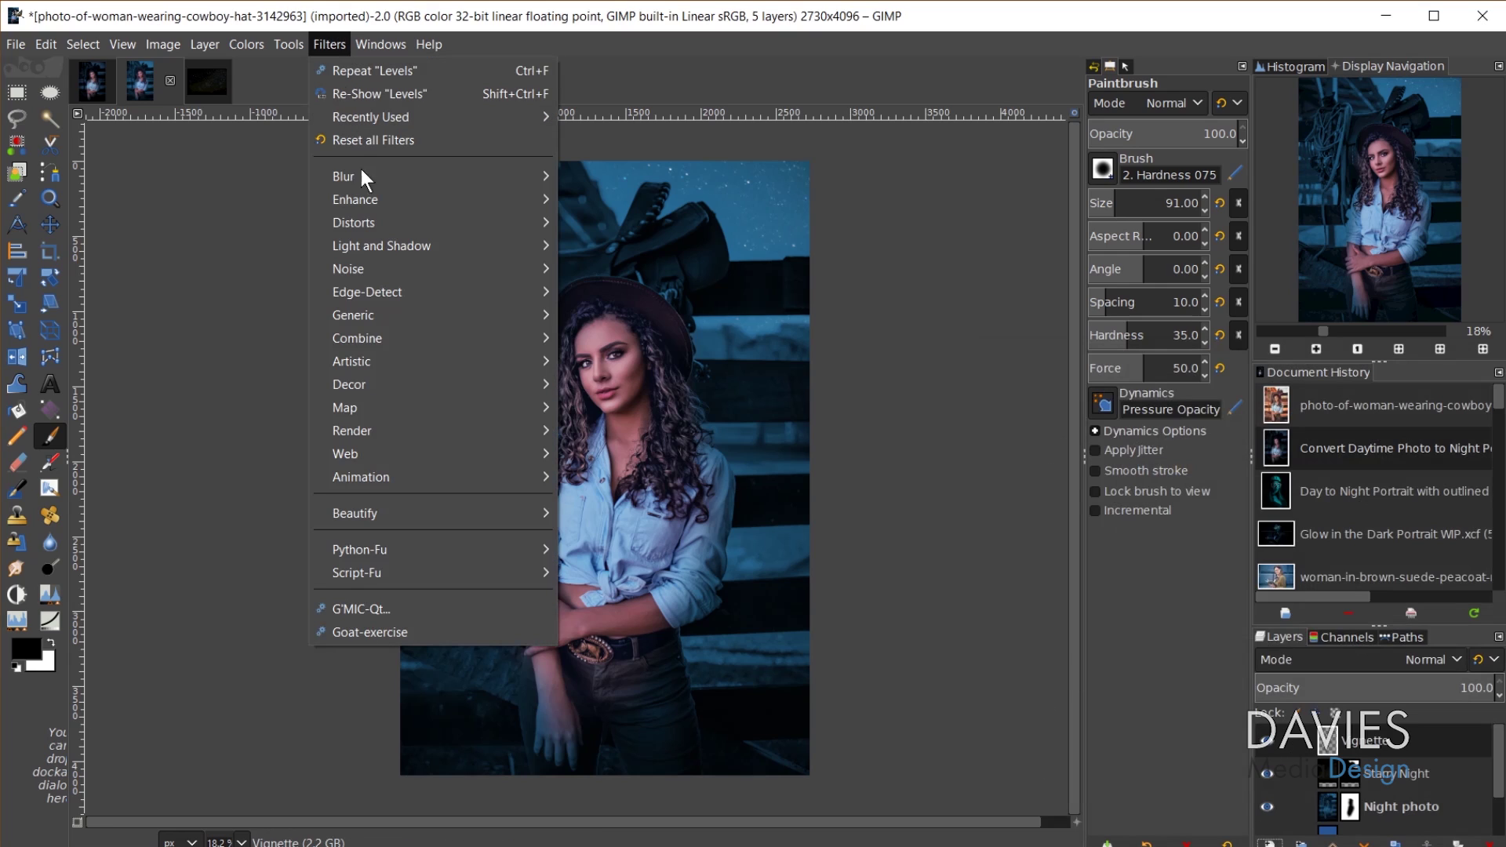
pyautogui.moveTo(384, 246)
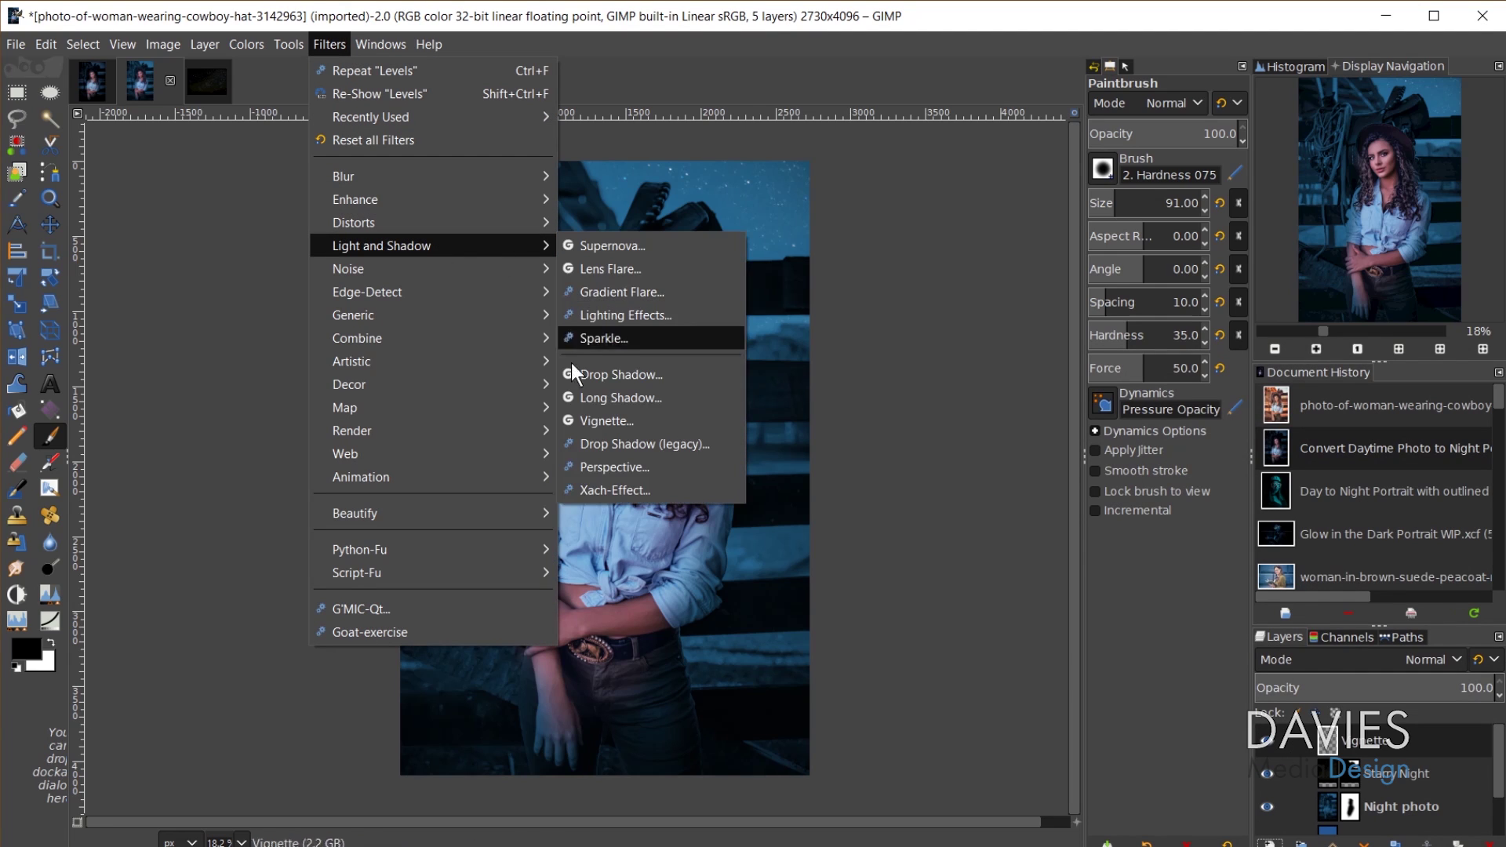
pyautogui.click(607, 420)
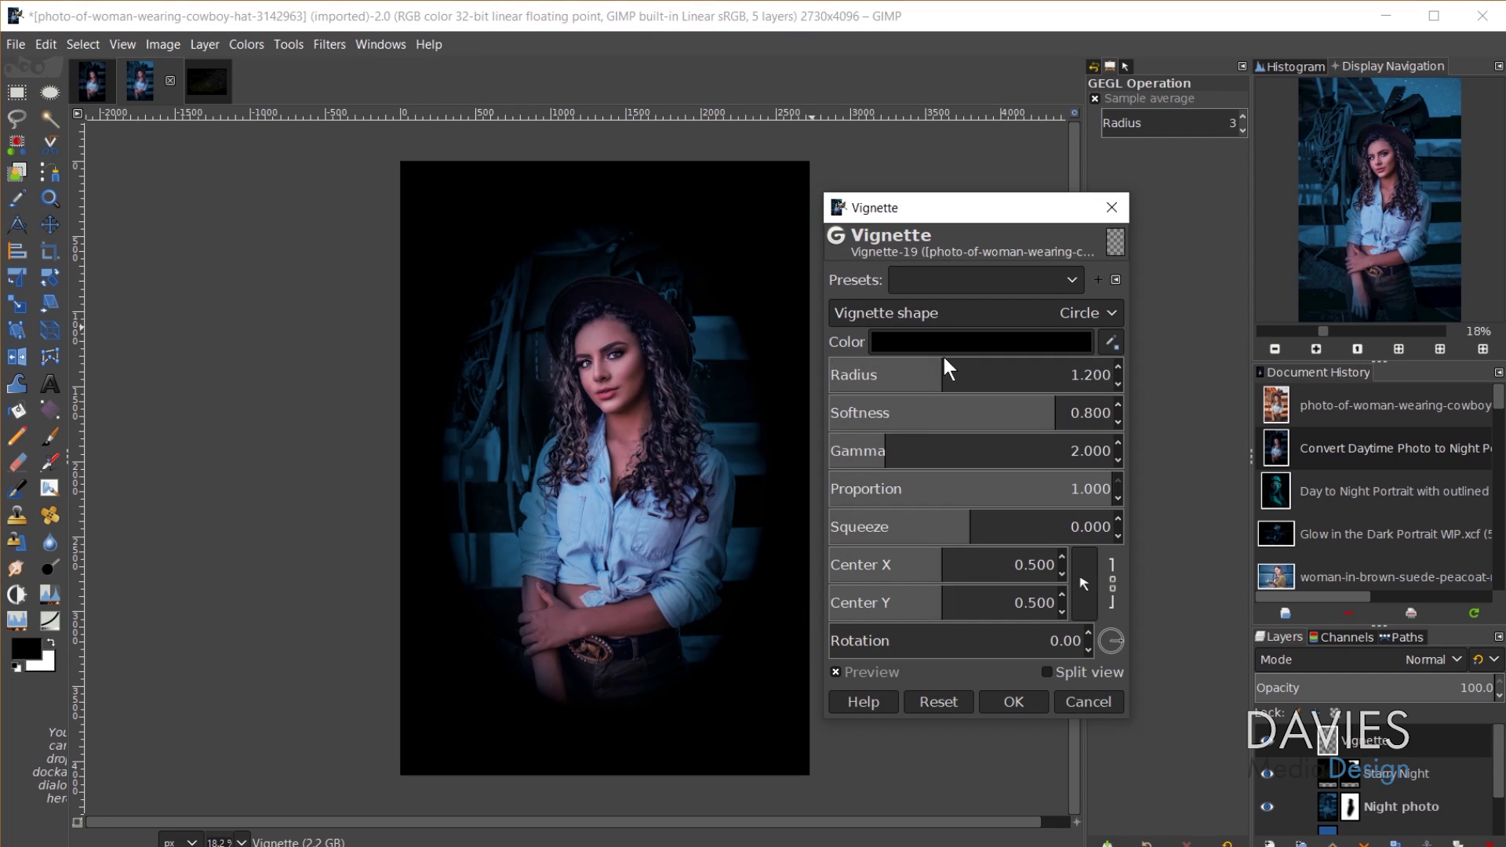
pyautogui.moveTo(947, 369); pyautogui.dragTo(1030, 409)
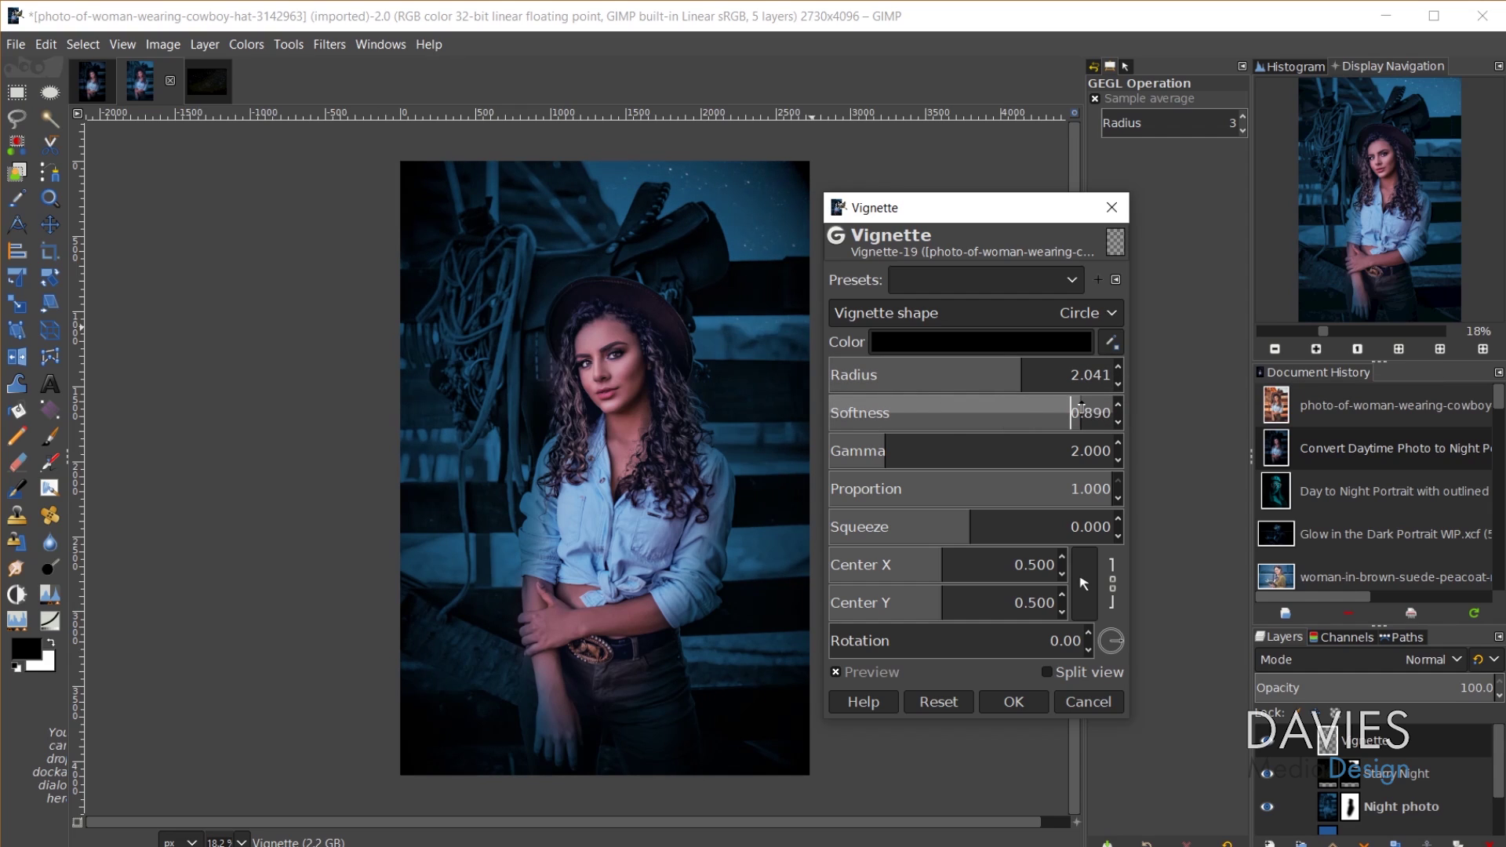
pyautogui.moveTo(896, 442)
pyautogui.mouseDown()
pyautogui.moveTo(926, 444)
pyautogui.moveTo(836, 444)
pyautogui.moveTo(887, 444)
pyautogui.mouseUp()
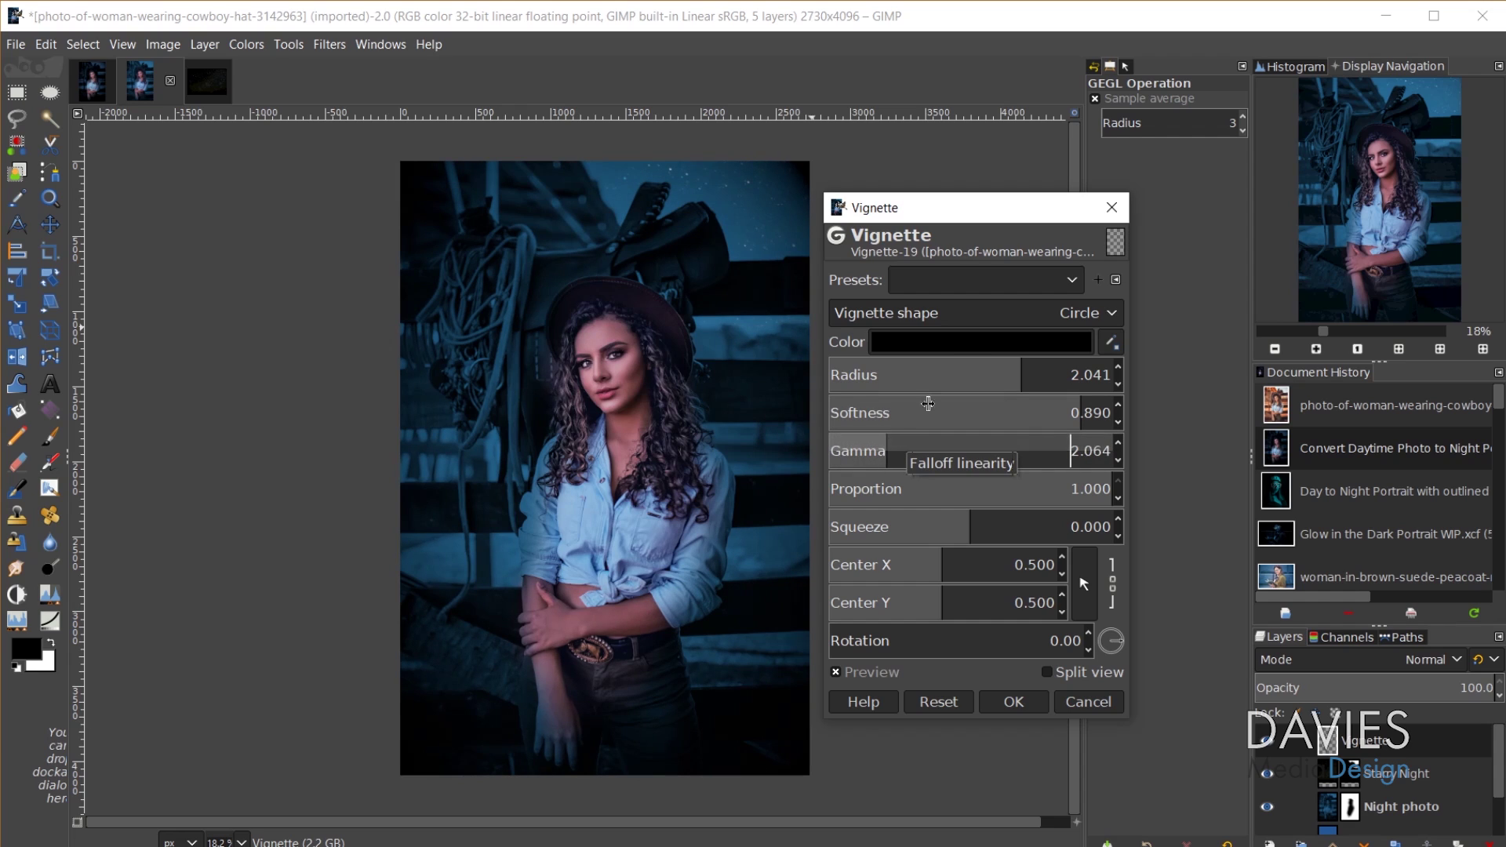
# Step: Refine the vignette to radius 2.206 and gamma 1.657, compare the photo with and without the preview, and apply the filter
pyautogui.click(1024, 370)
pyautogui.moveTo(1024, 370); pyautogui.dragTo(1039, 371)
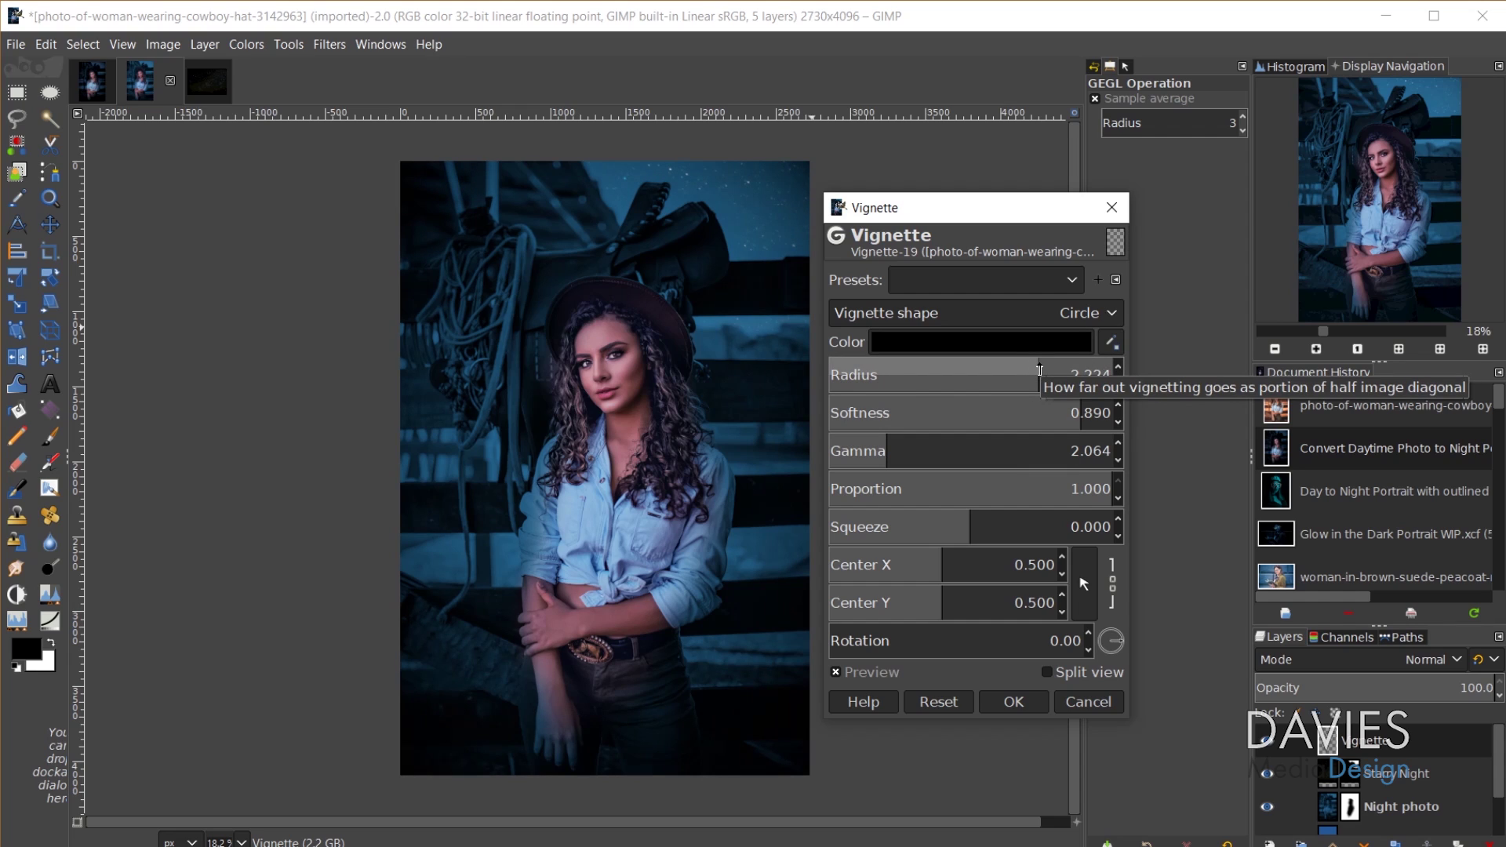
pyautogui.moveTo(895, 445); pyautogui.dragTo(875, 446)
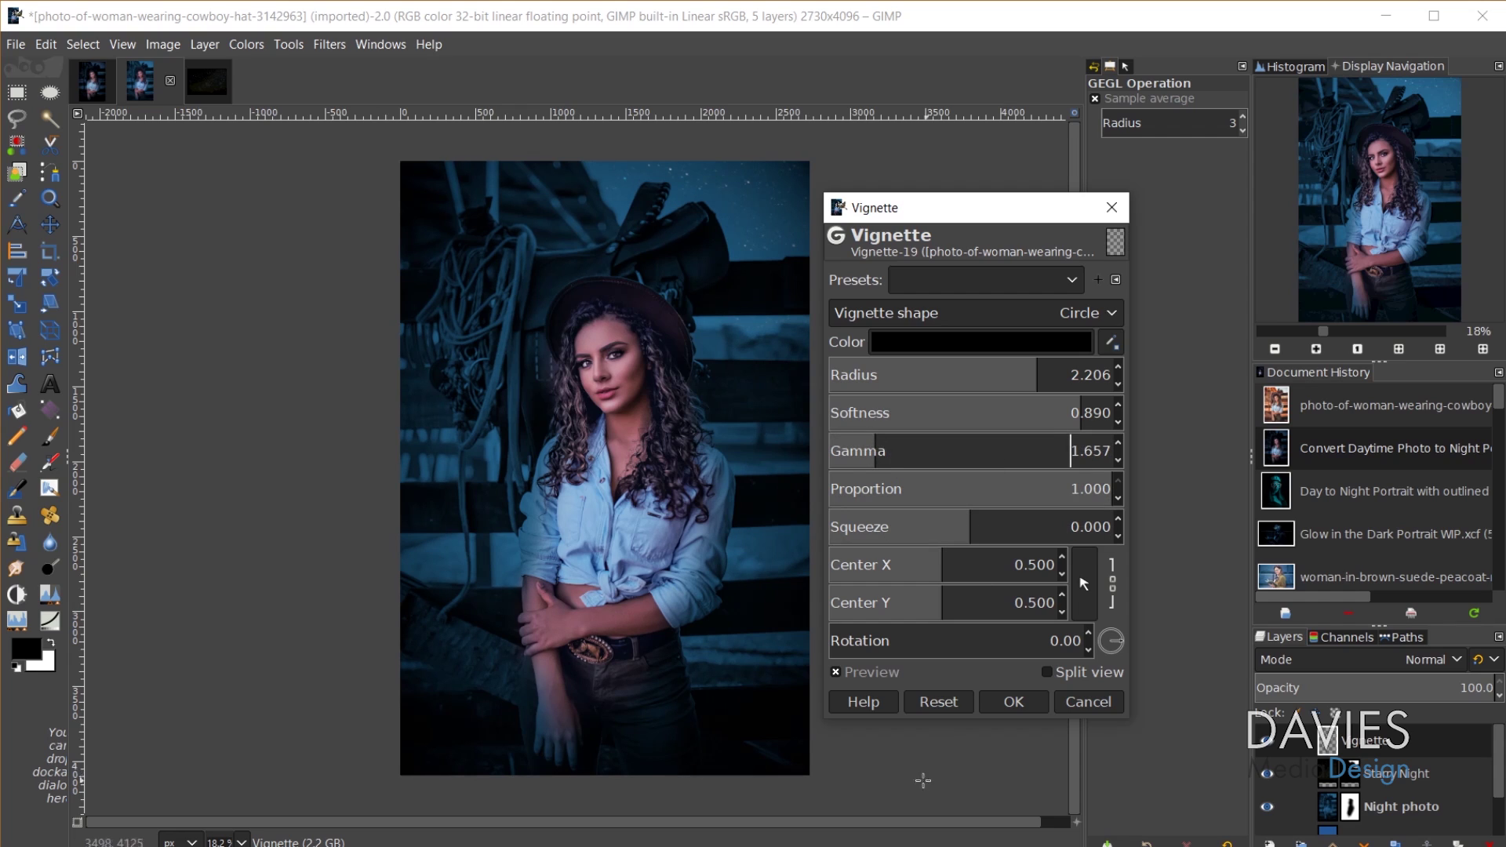
pyautogui.click(873, 671)
pyautogui.click(873, 671)
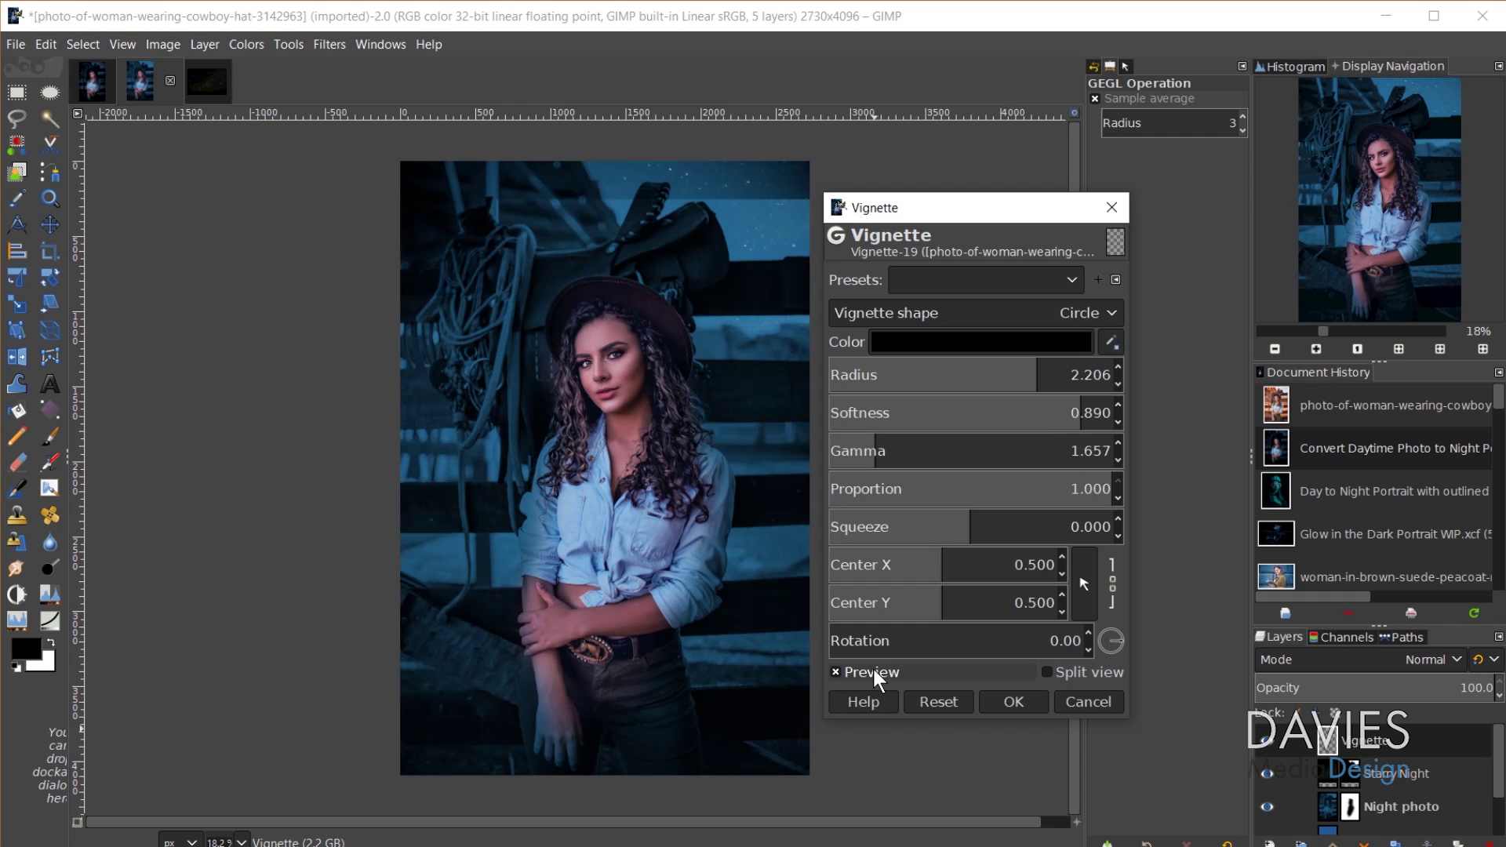
pyautogui.click(1011, 700)
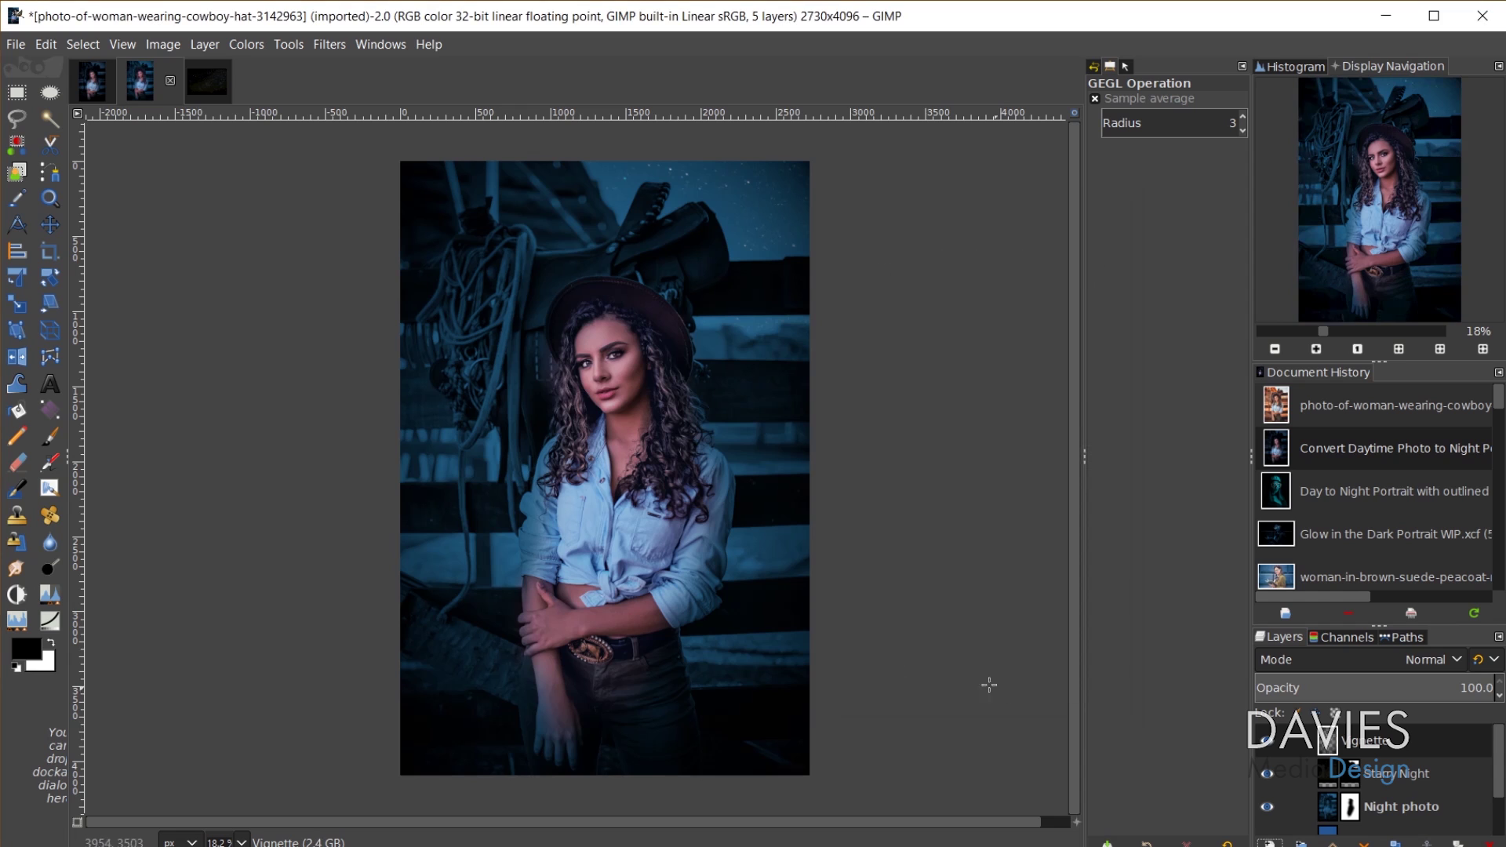